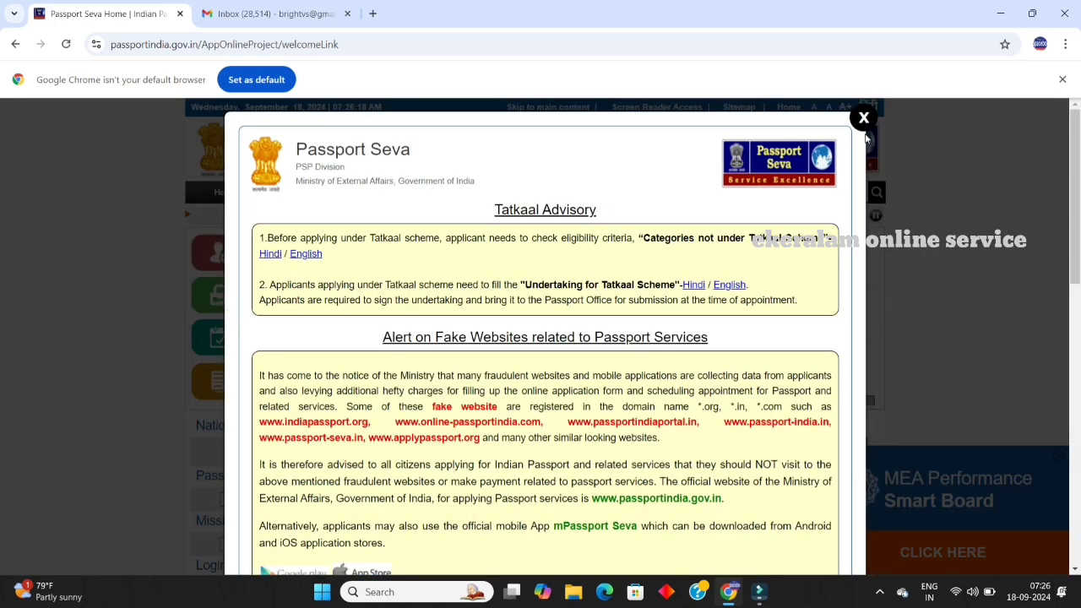
Step: Dismiss the Tatkaal advisory notice and start a new user registration
left_click(862, 117)
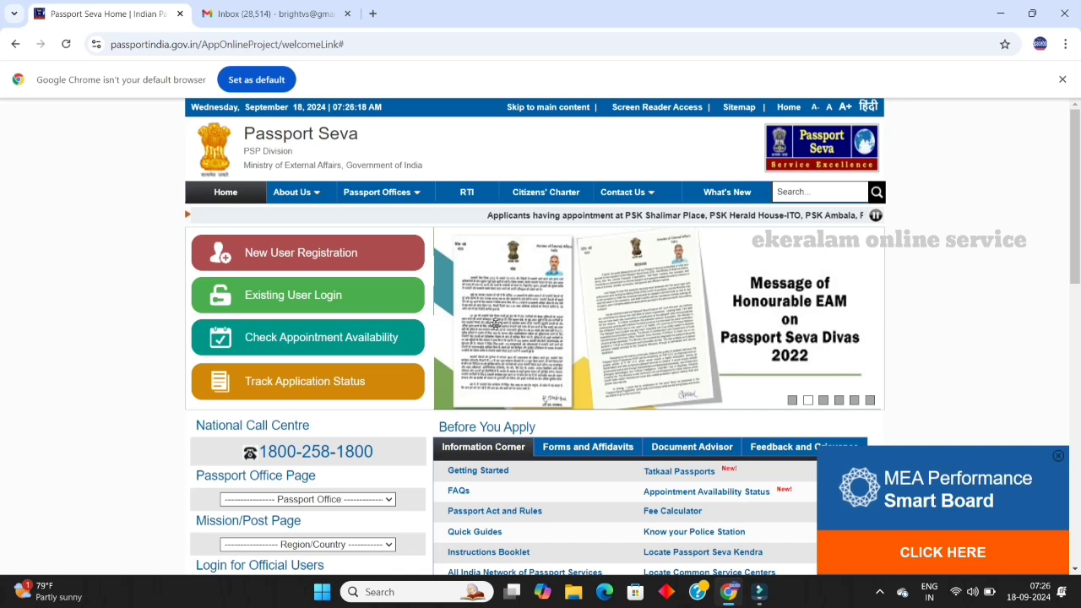
left_click(326, 256)
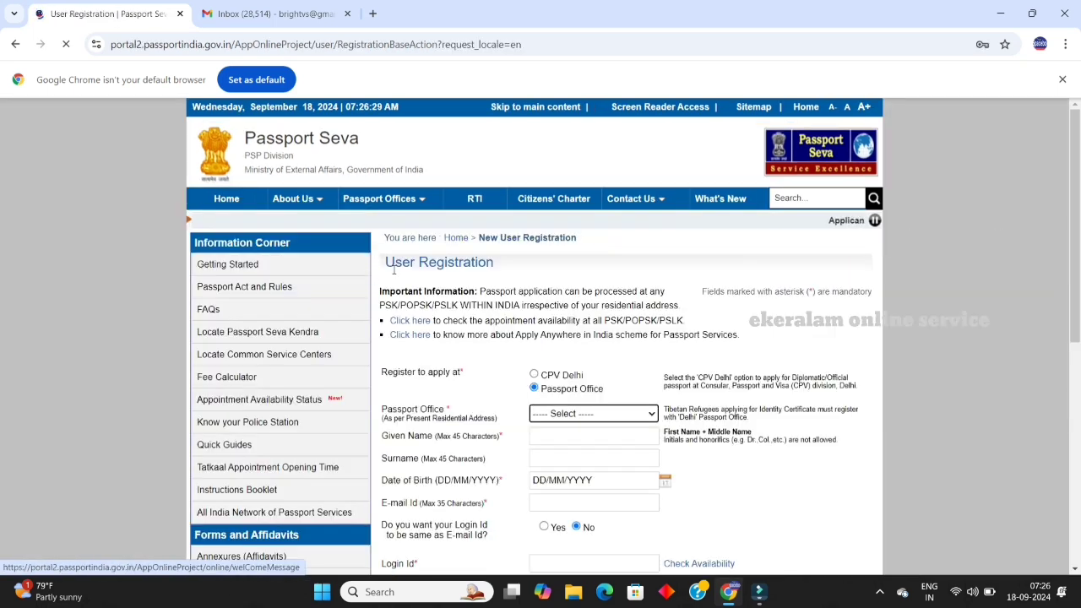
scroll(701, 300, "down", 3)
scroll(701, 302, "up", 1)
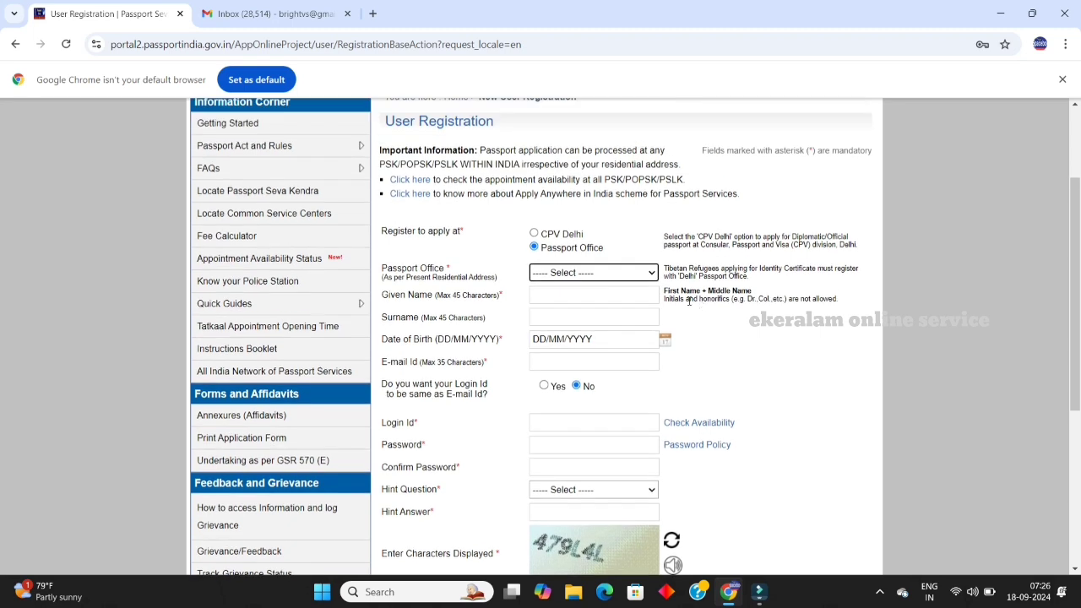
Step: Select Trivandrum as the passport office
left_click(642, 275)
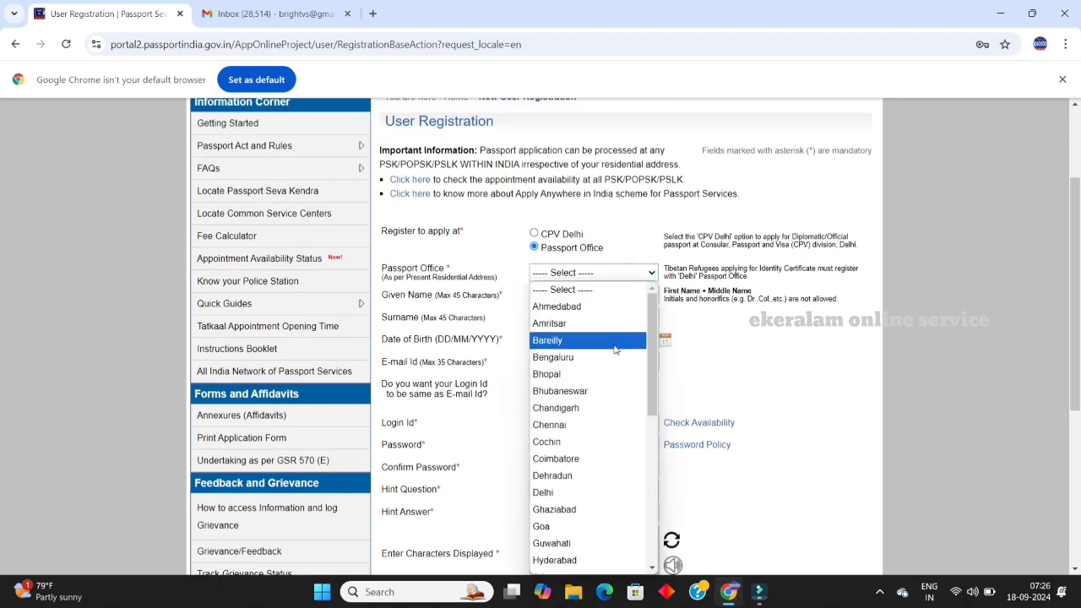
scroll(614, 441, "down", 5)
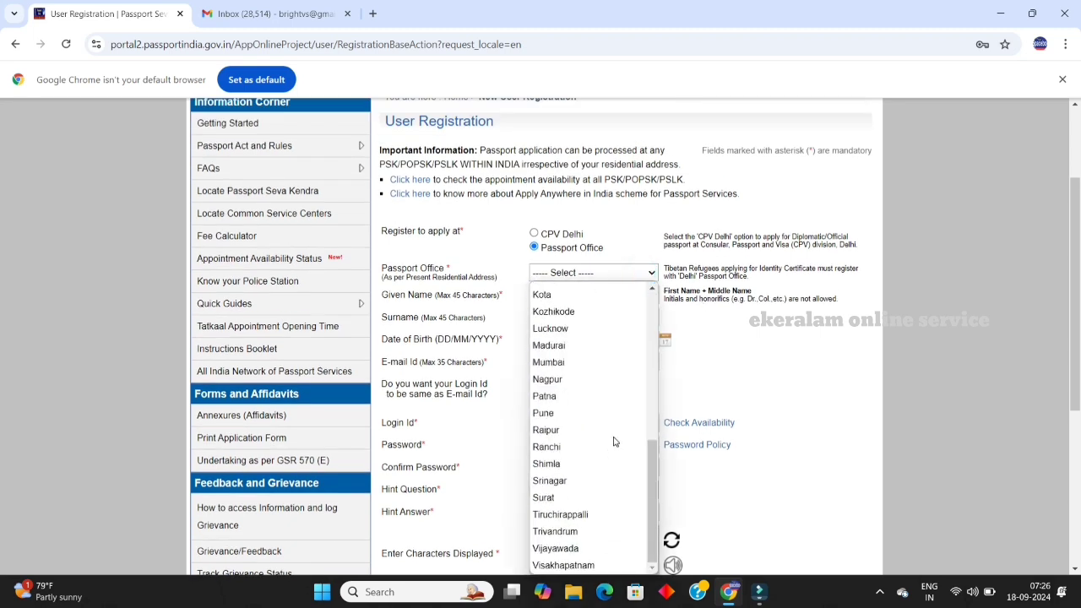
left_click(596, 532)
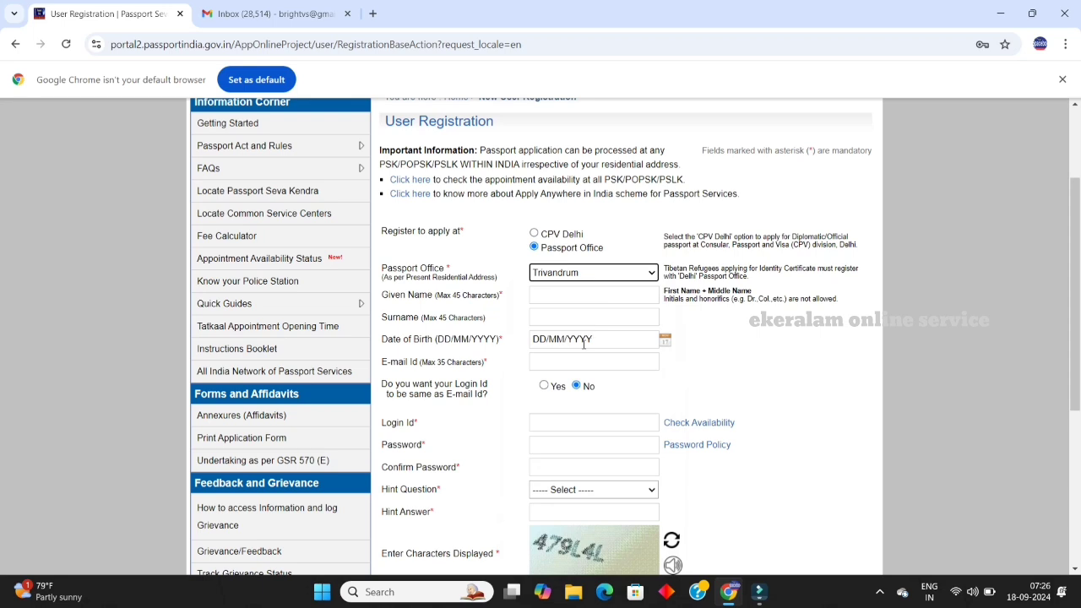
Step: Open the date-of-birth calendar, leave the year at 2024, and close it
left_click(665, 339)
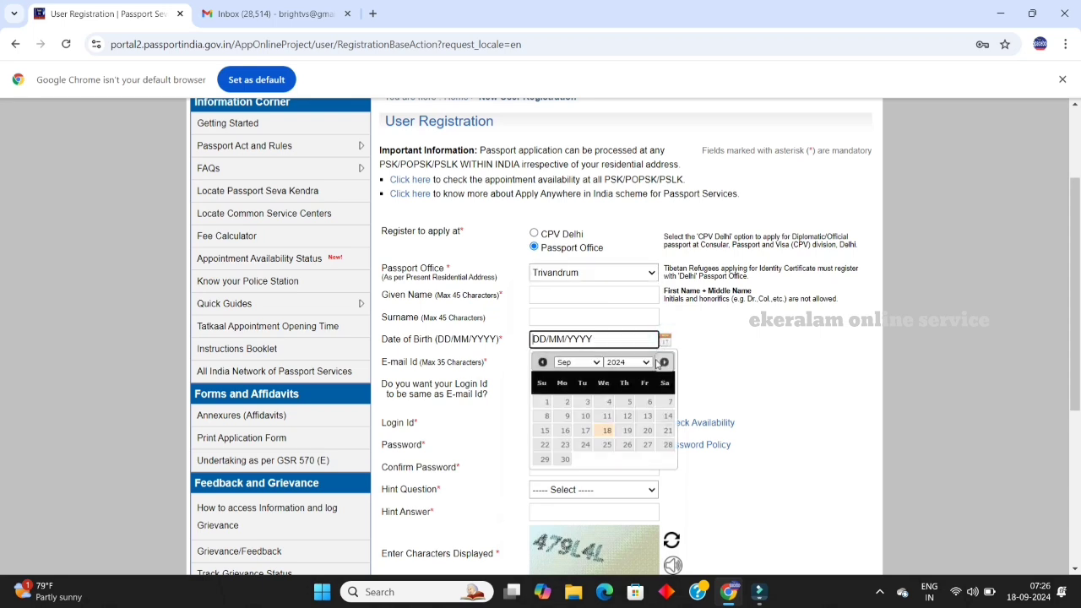
left_click(645, 363)
left_click(769, 340)
left_click(772, 338)
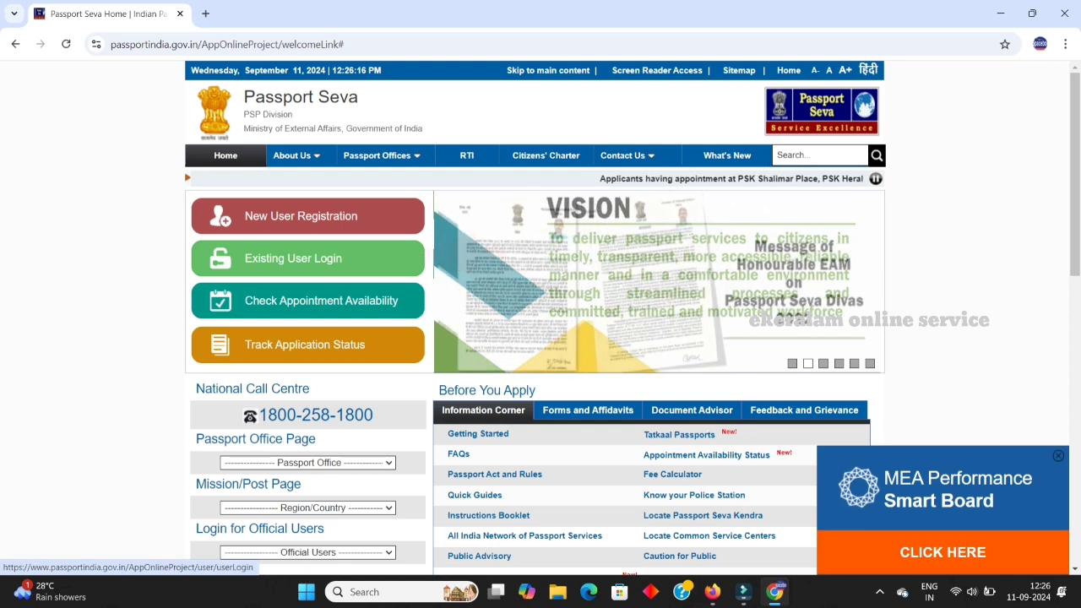
Step: Log in to the existing account with the saved login ID, password and the displayed captcha
left_click(293, 258)
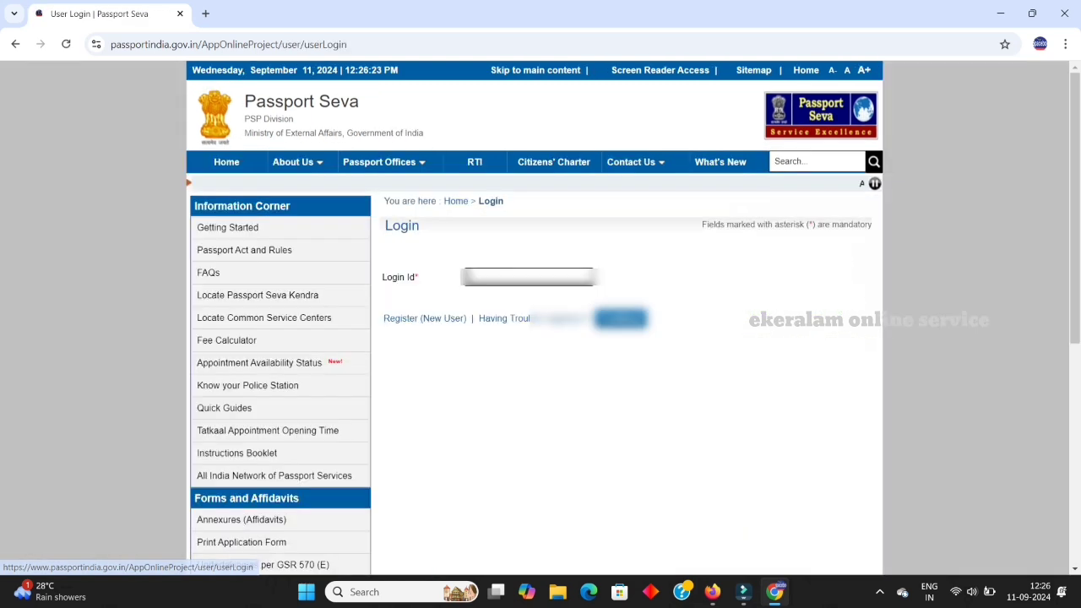
left_click(528, 277)
left_click(574, 311)
left_click(621, 318)
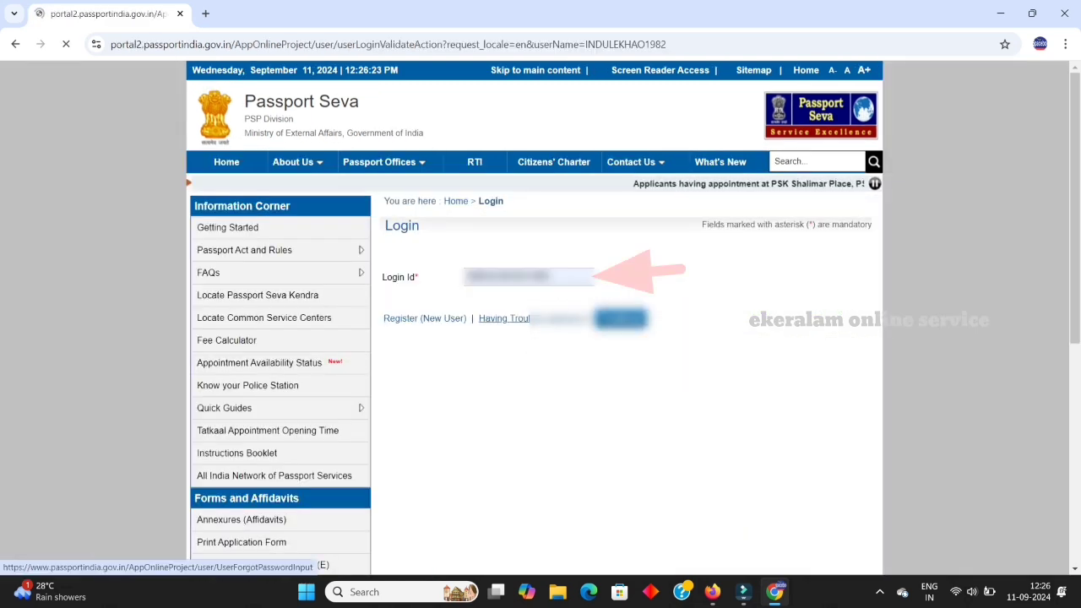
left_click(616, 353)
type("j")
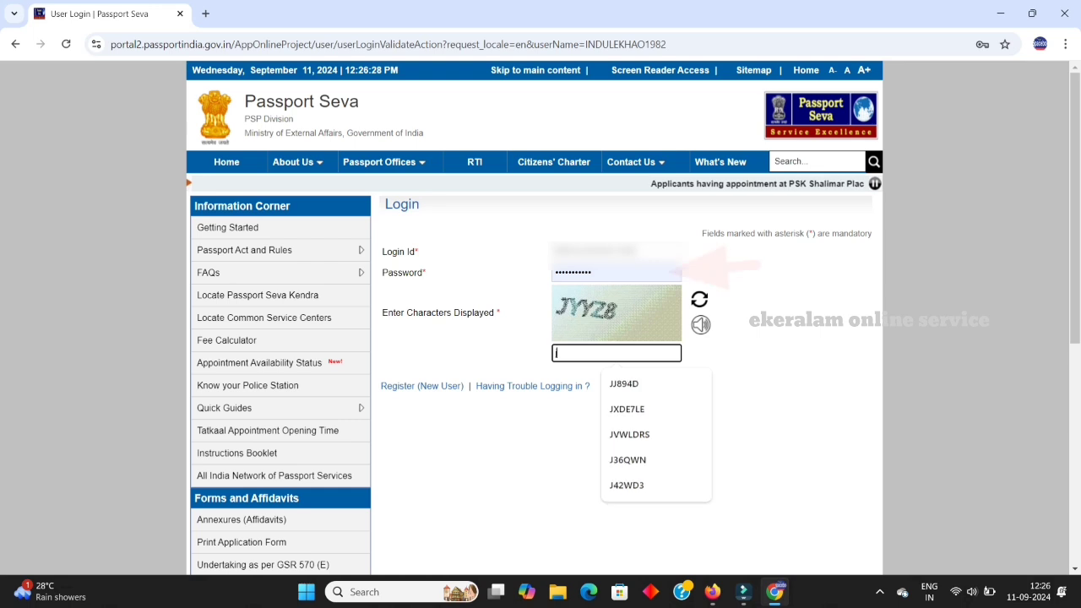
type("YYZ")
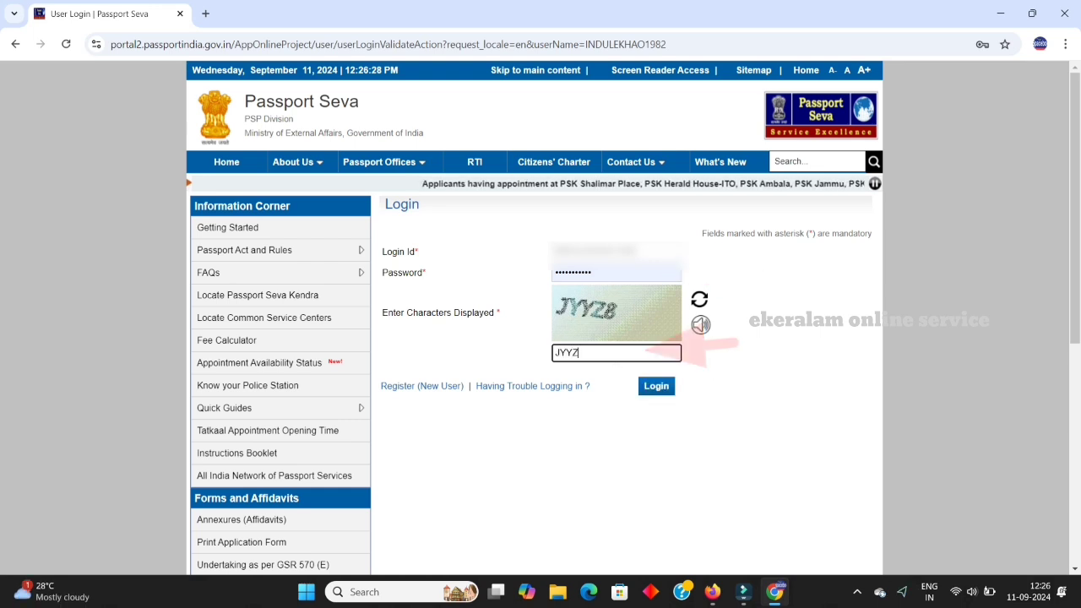
type("8")
left_click(656, 386)
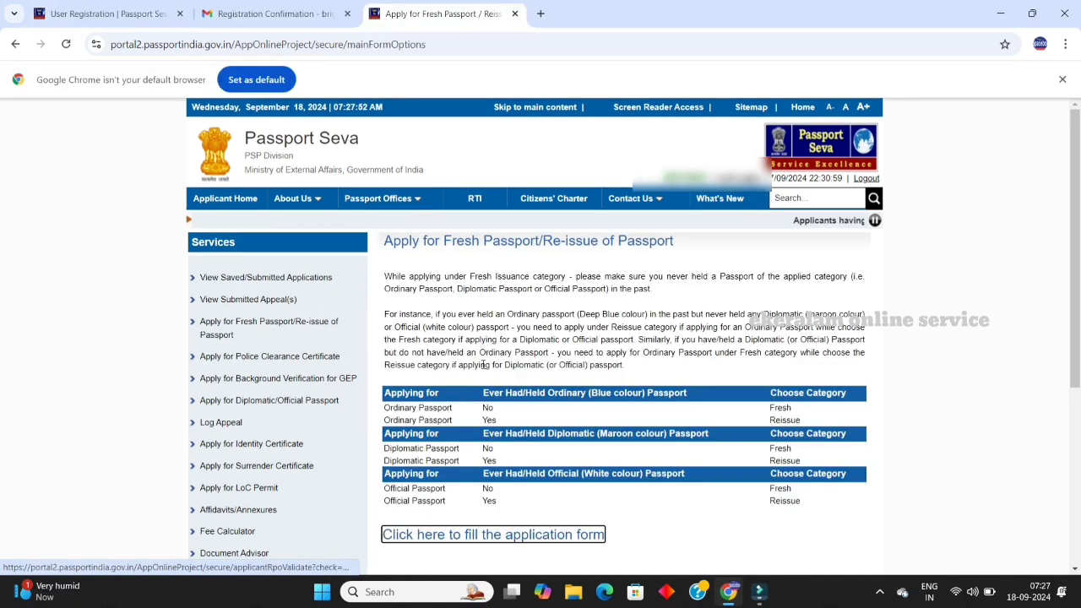
Step: Open the application form and choose Kerala as state and Kollam Rural as district
left_click(538, 535)
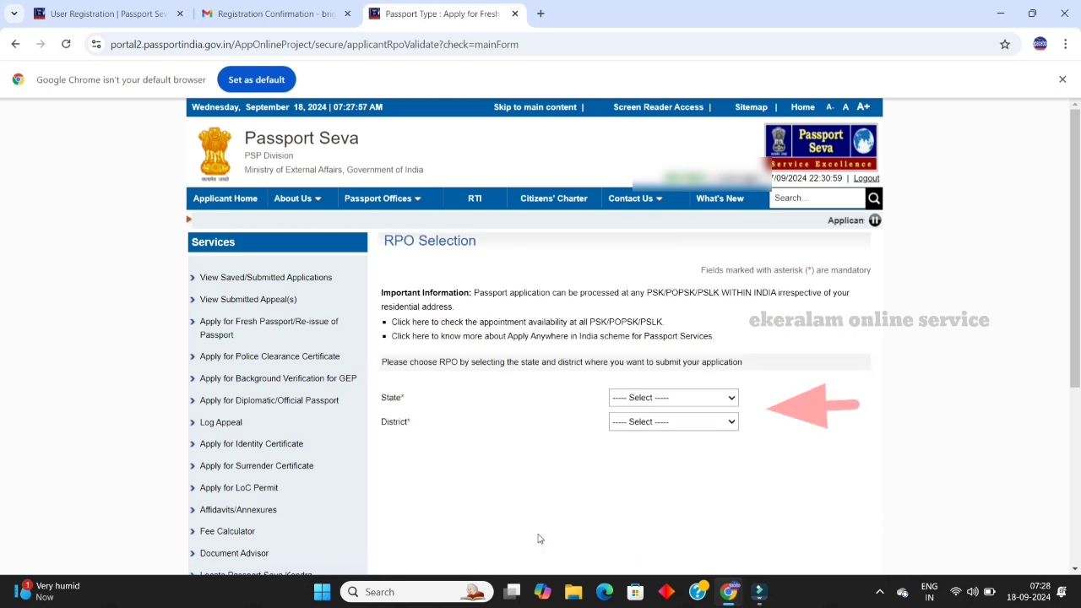
left_click(696, 409)
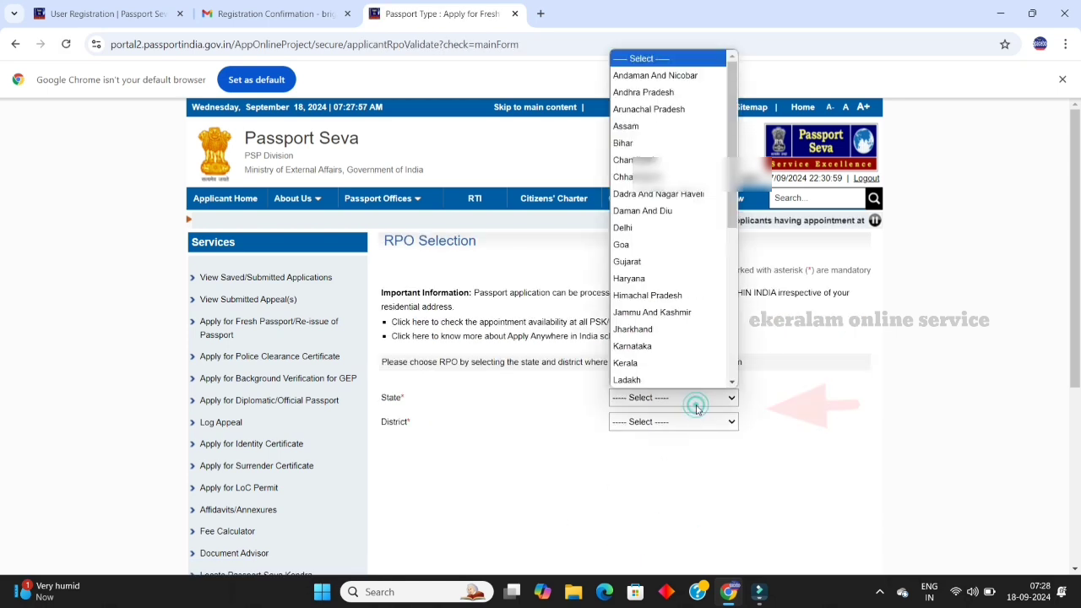
left_click(626, 362)
left_click(684, 421)
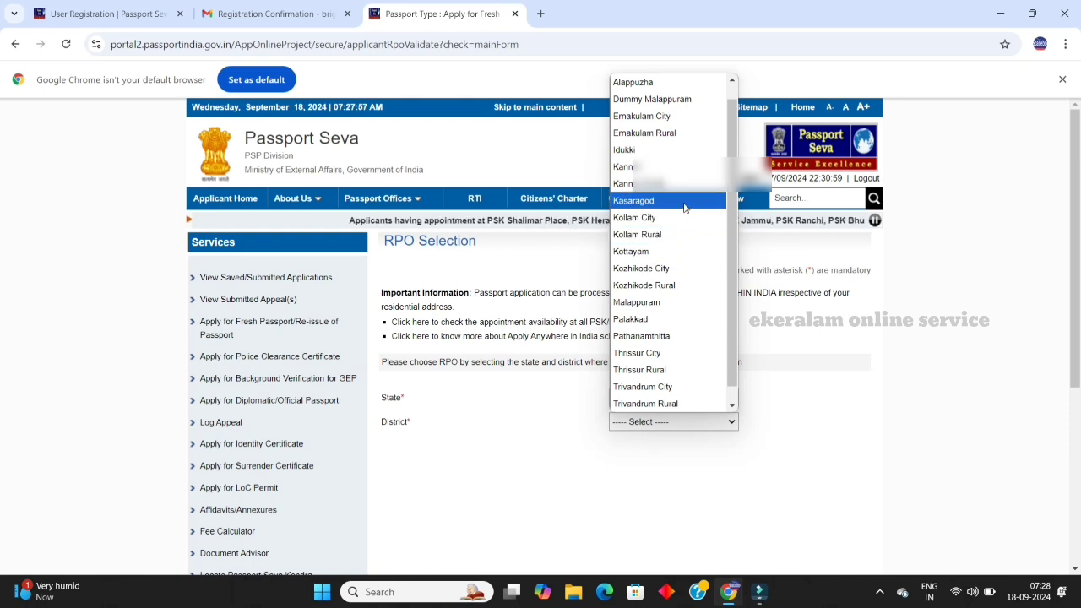
left_click(667, 235)
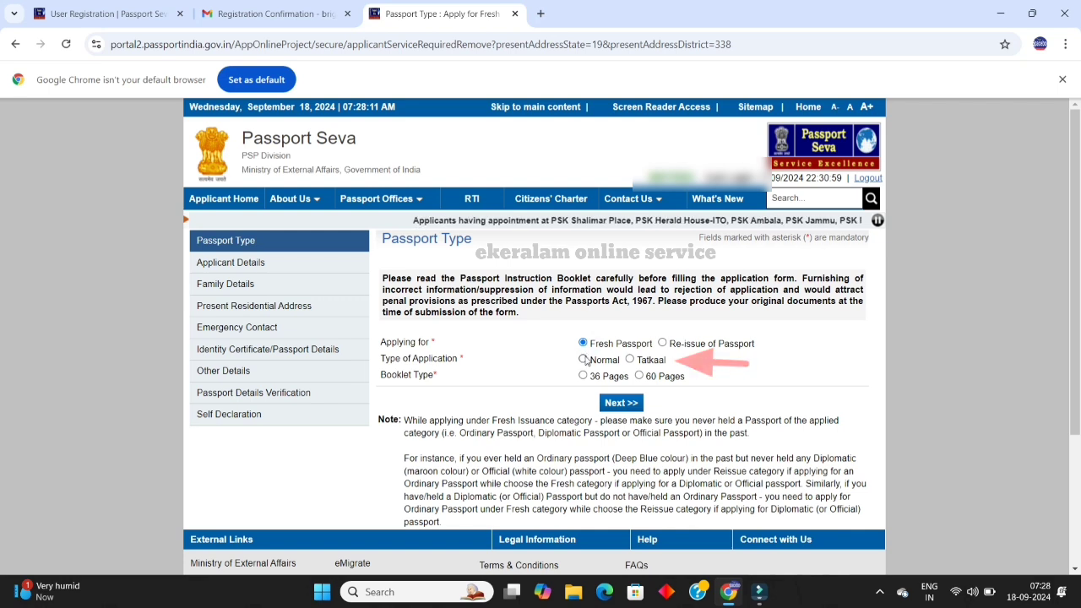
Step: Choose Tatkaal application type, a 36 Pages booklet, and Re-issue of Passport
left_click(584, 359)
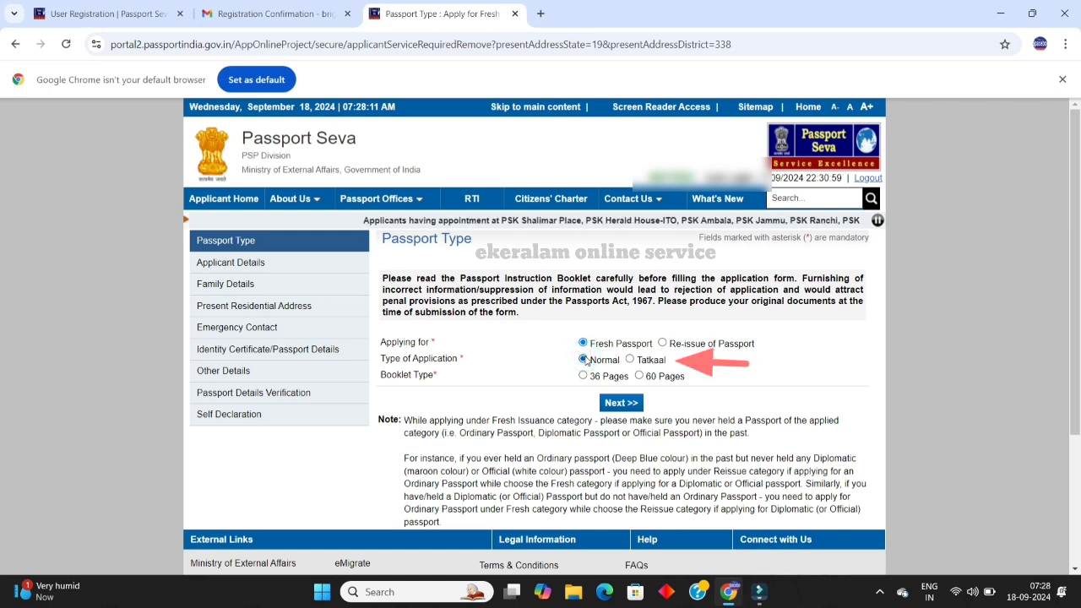
left_click(630, 360)
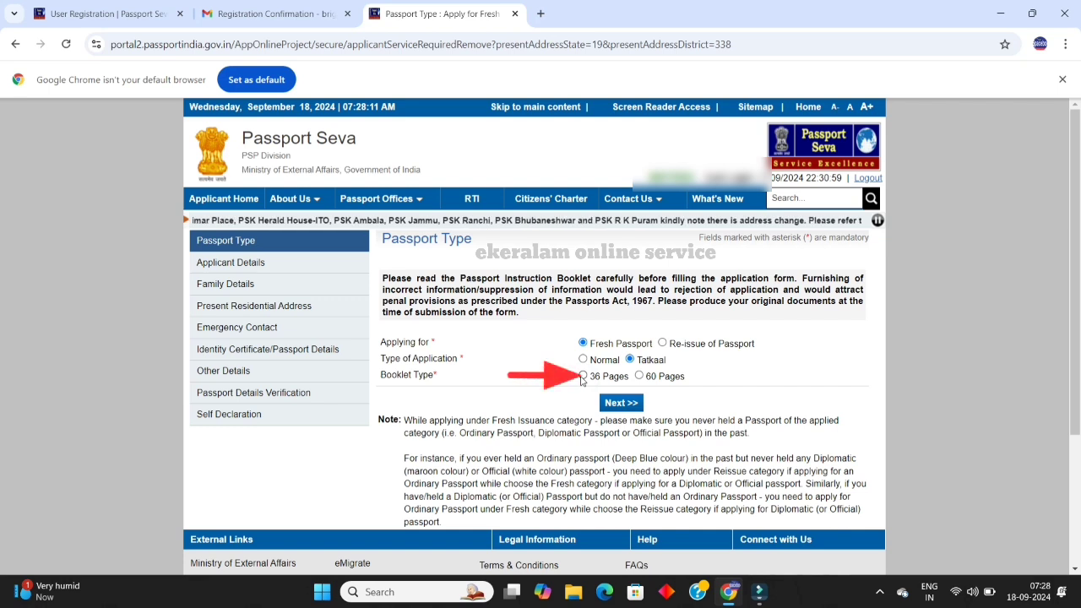
left_click(582, 377)
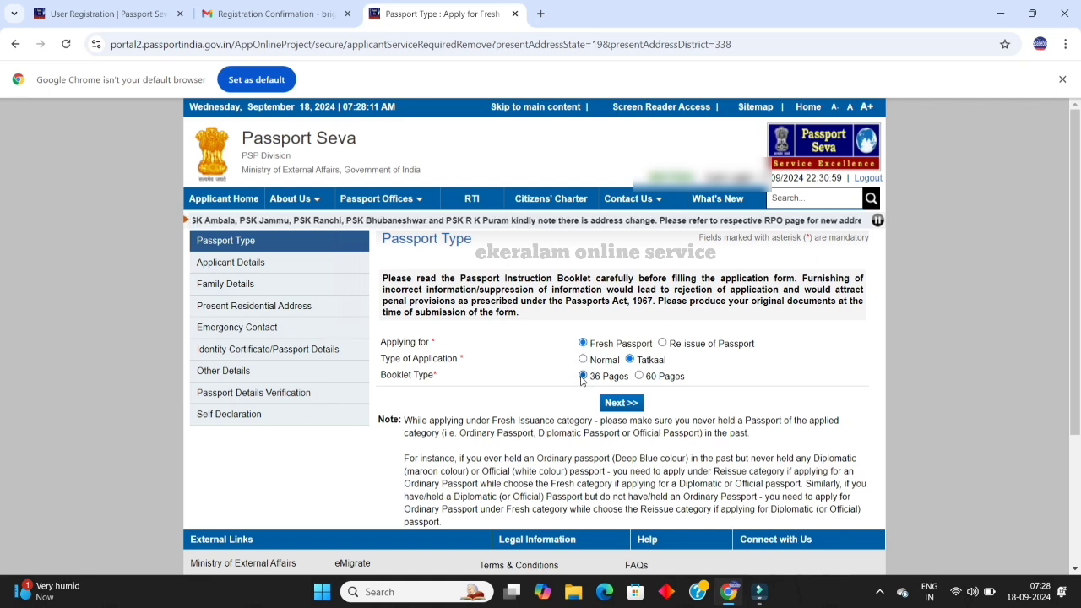
left_click(664, 345)
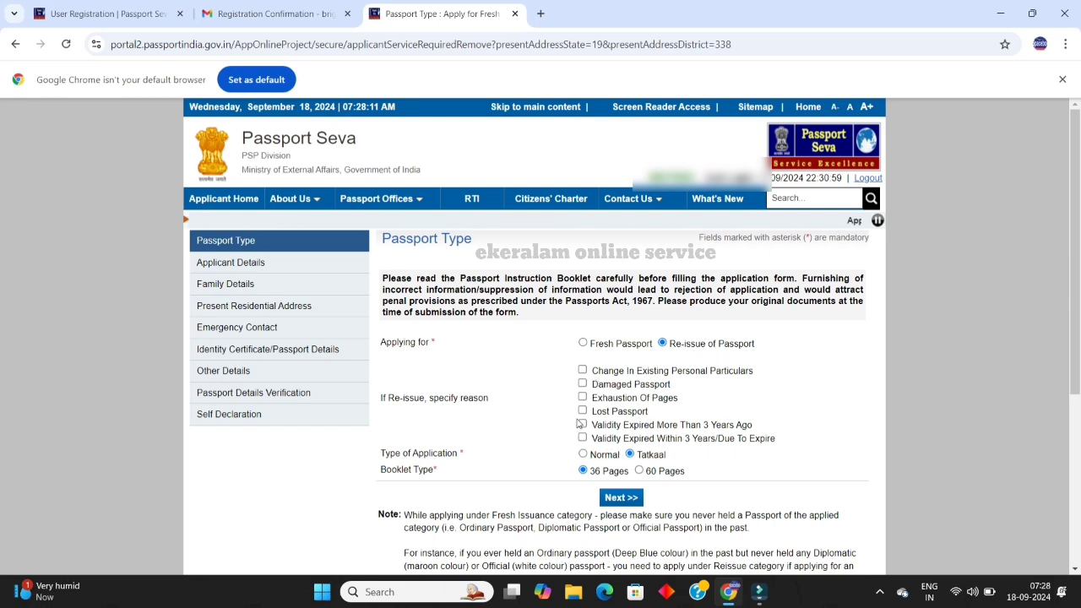
Step: Try the re-issue reasons, ending on Validity Expired, then switch back to Fresh Passport
left_click(582, 372)
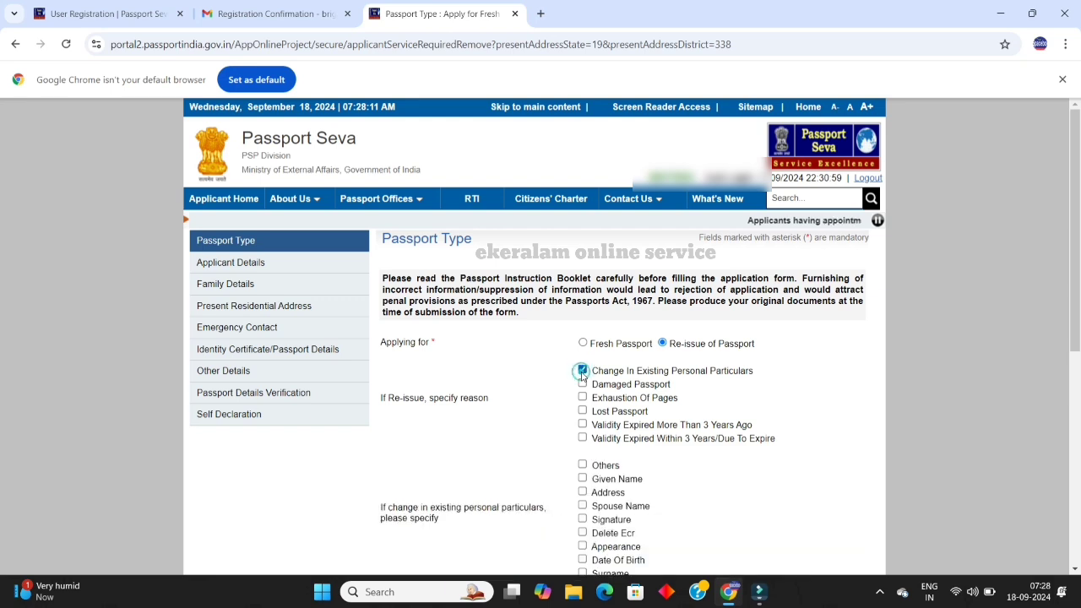
scroll(641, 380, "down", 1)
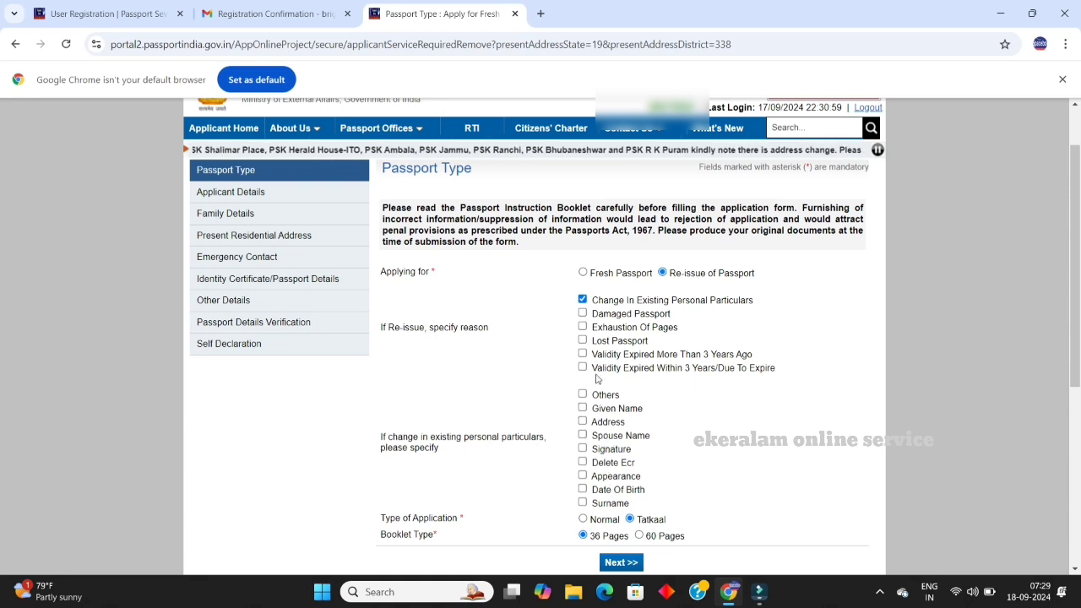
left_click(582, 300)
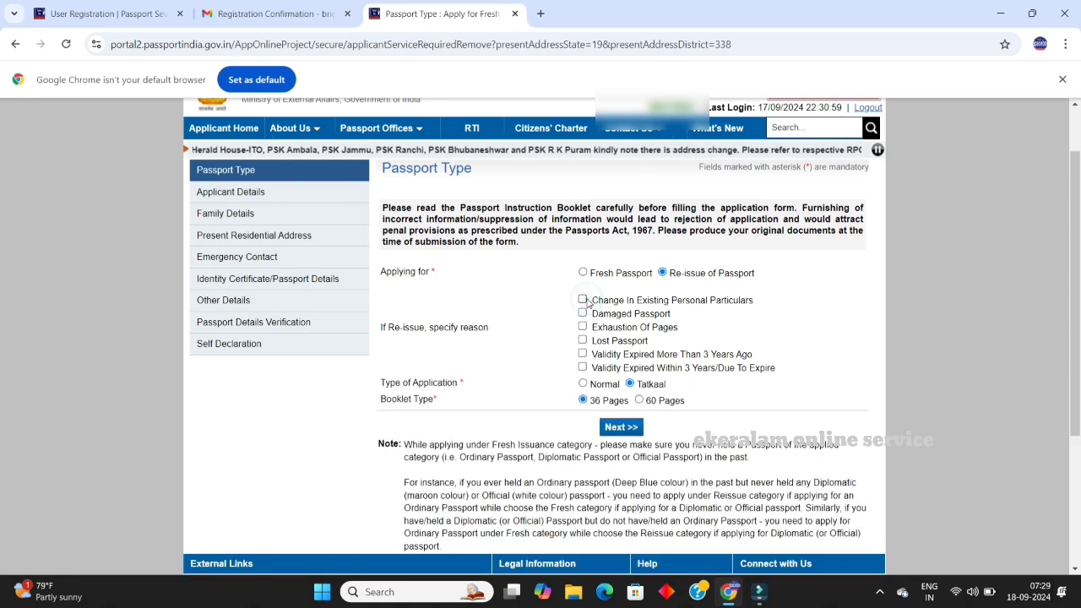
left_click(585, 300)
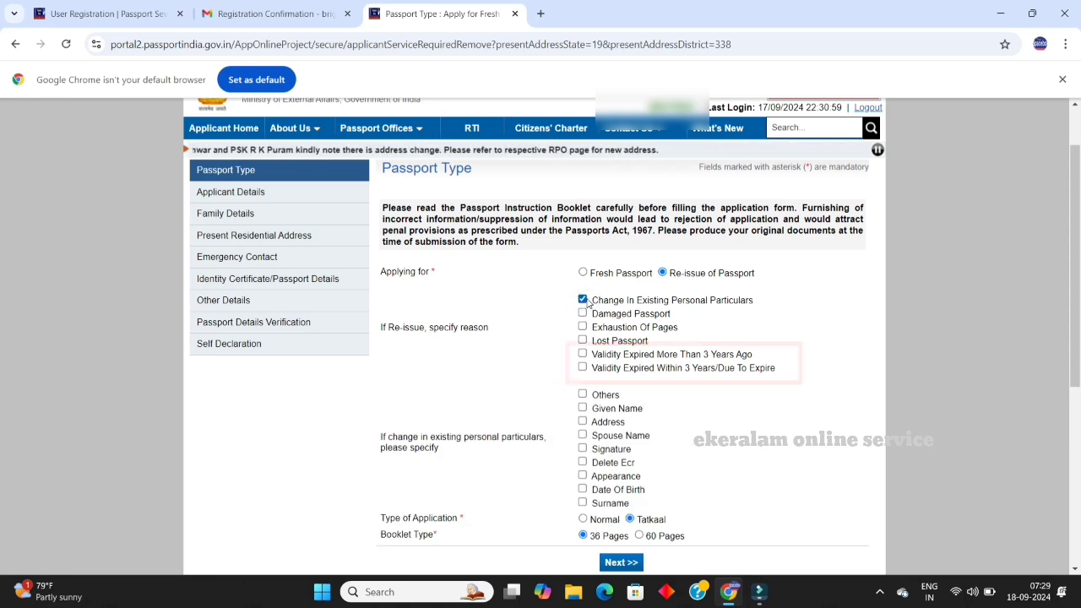
left_click(586, 301)
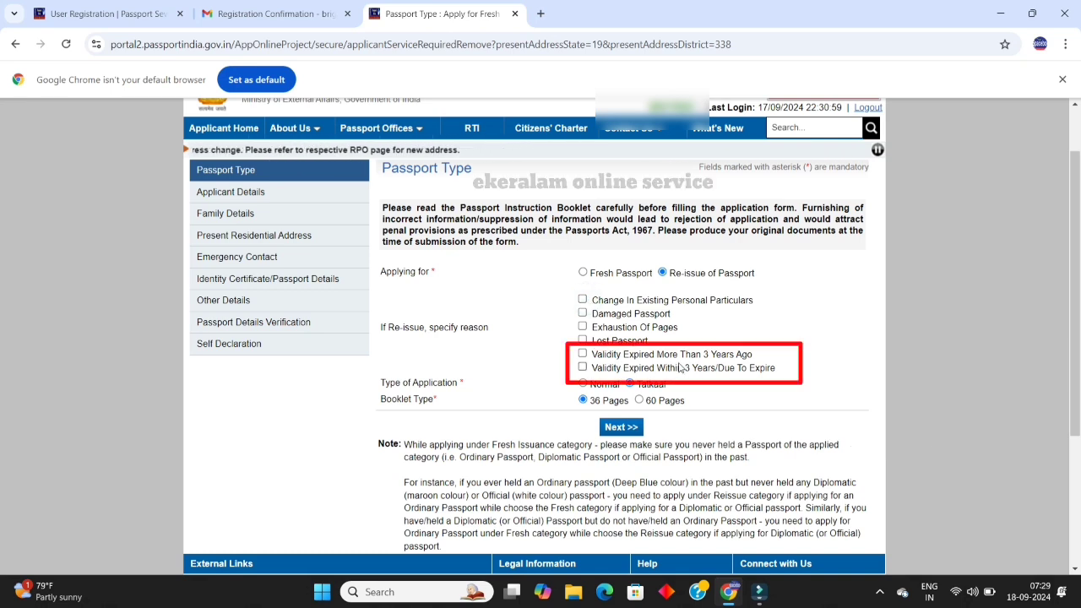
left_click(582, 368)
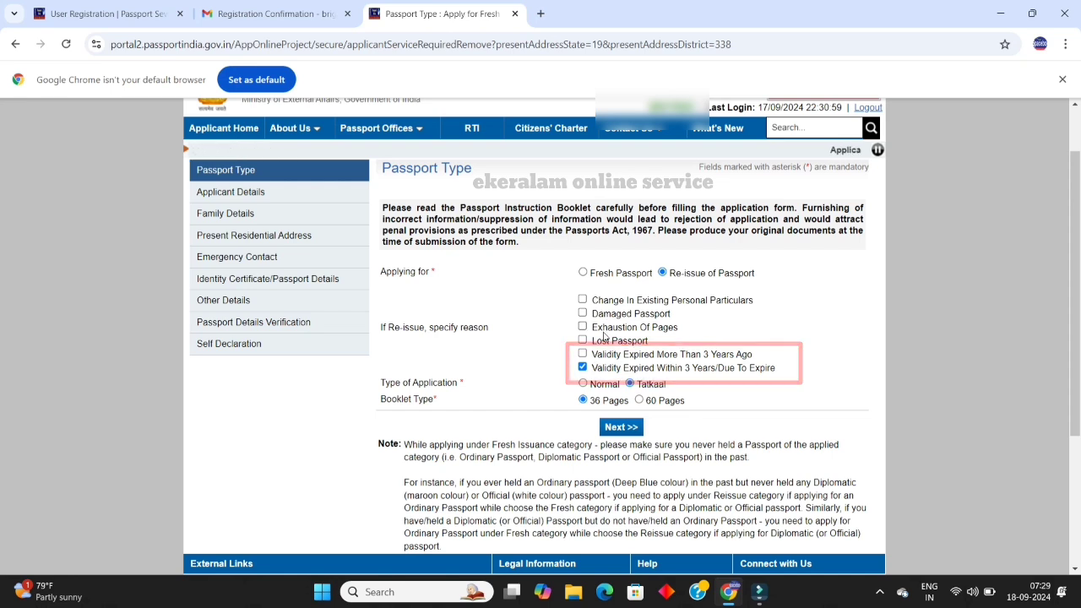
left_click(585, 273)
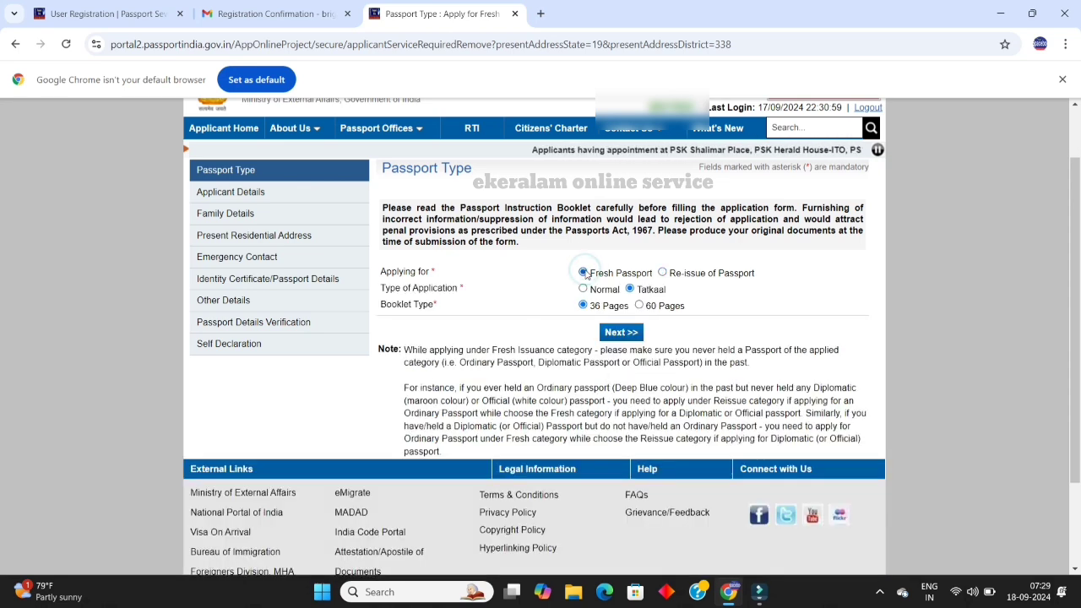
Step: Answer No to other names and name changes, and set place of birth within India
left_click(613, 337)
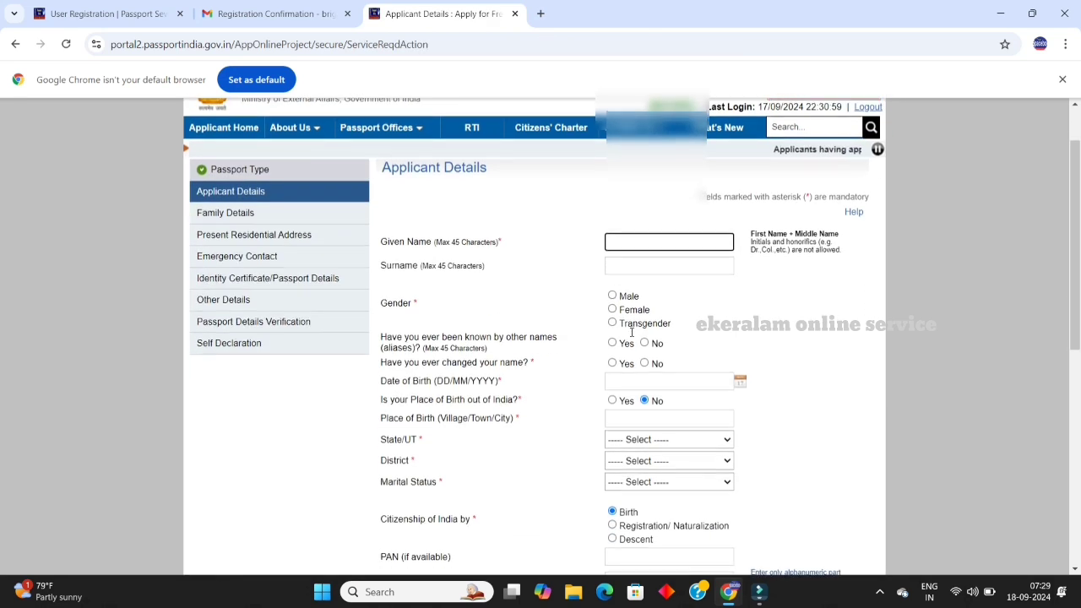
scroll(630, 332, "down", 1)
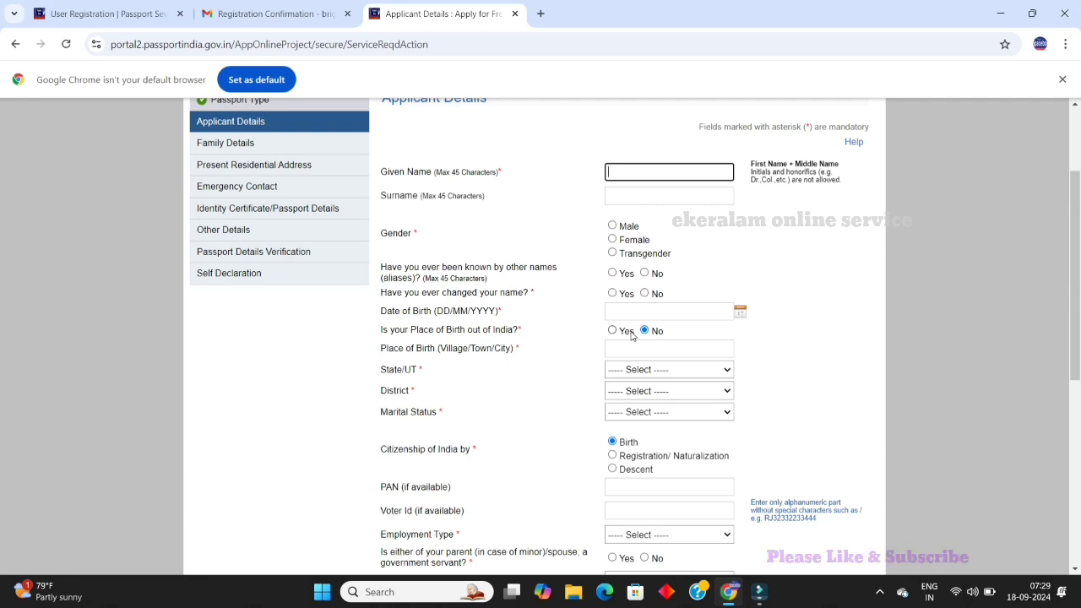
left_click(645, 274)
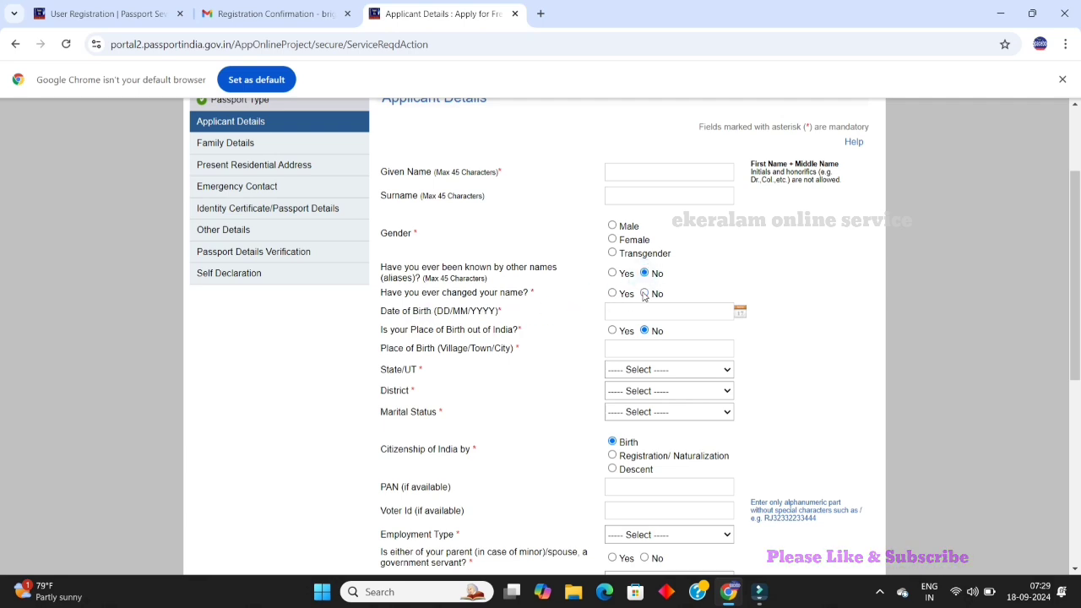
left_click(644, 294)
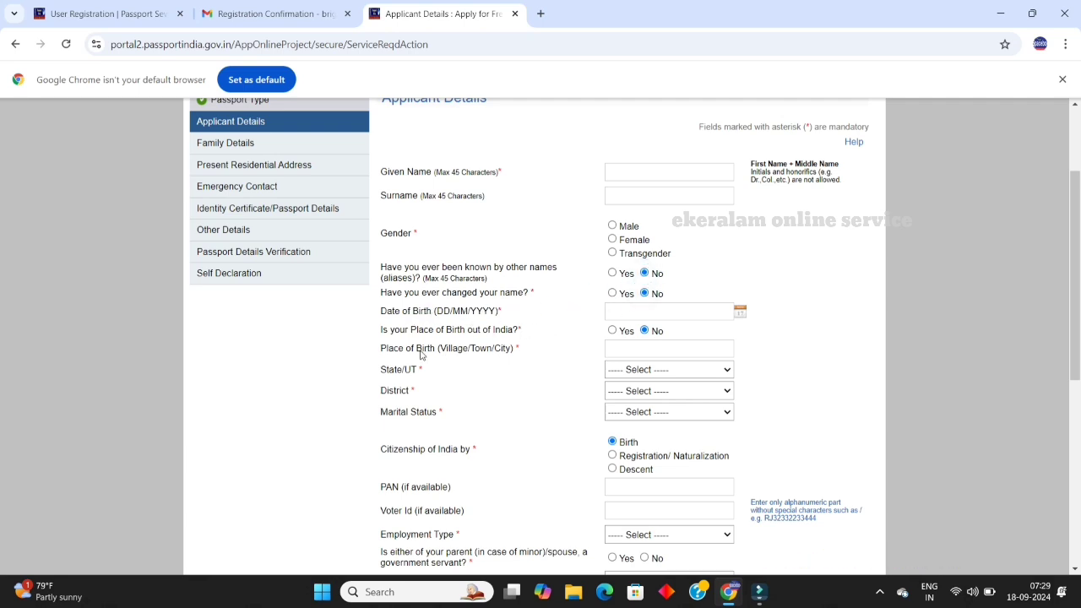
left_click(612, 330)
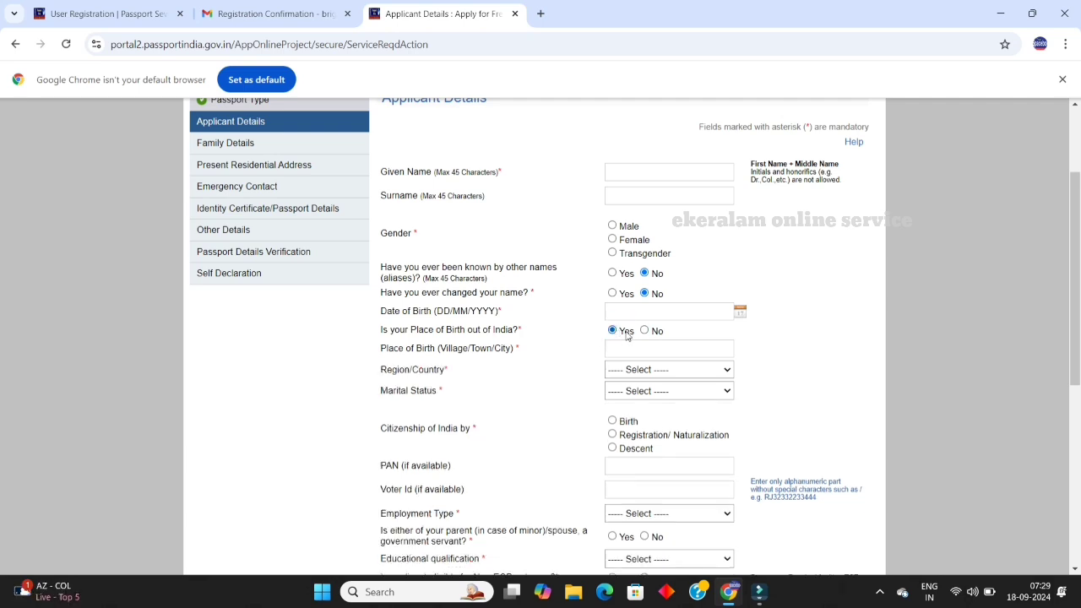
left_click(645, 331)
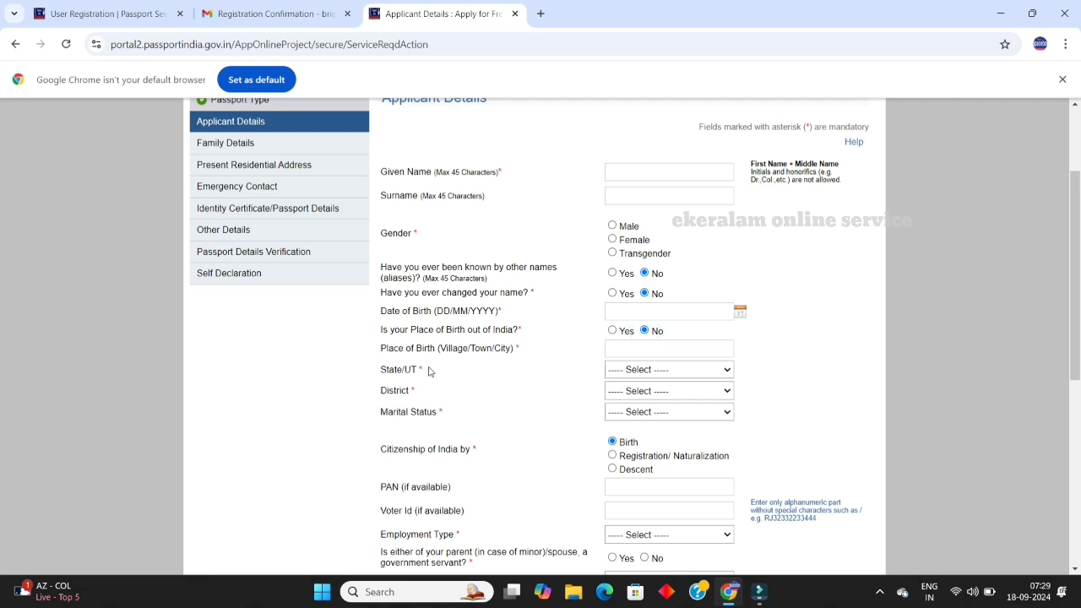
Step: Set the birth state to Kerala and district to Kollam Rural
left_click(633, 372)
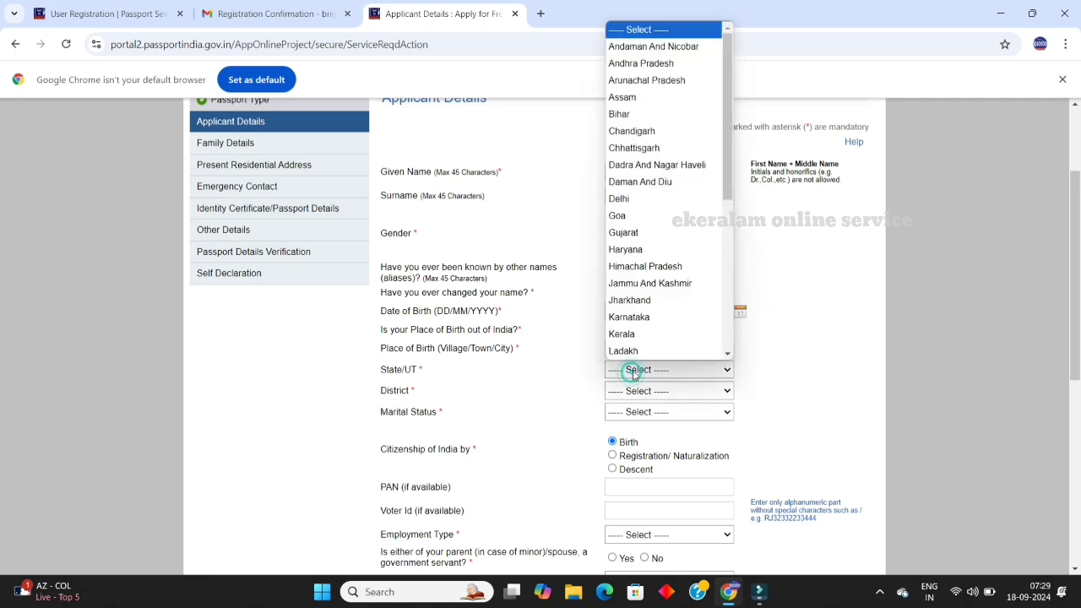
left_click(638, 300)
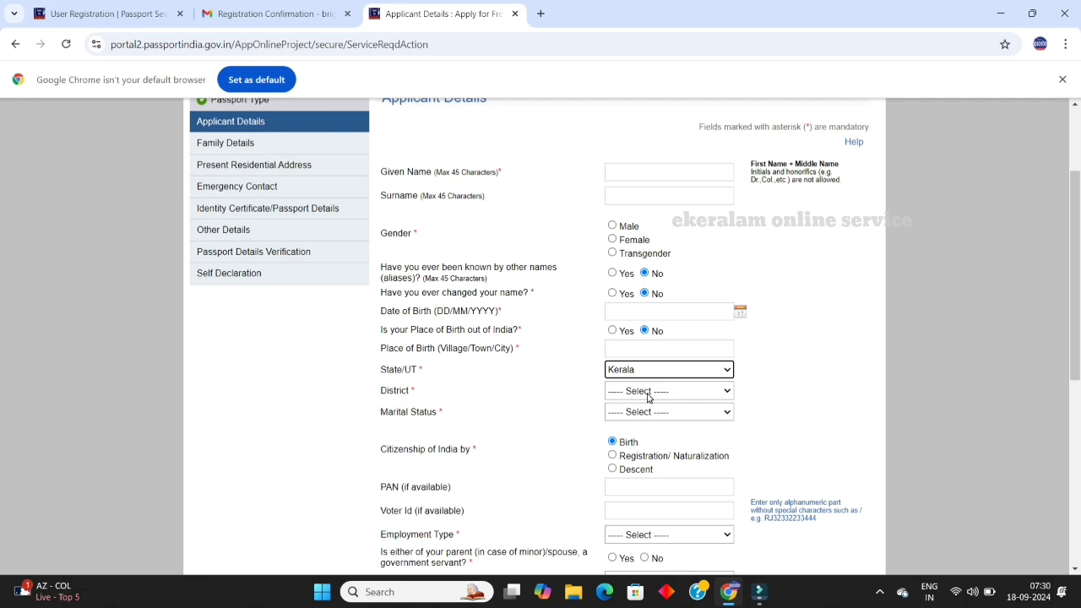
scroll(649, 398, "up", 1)
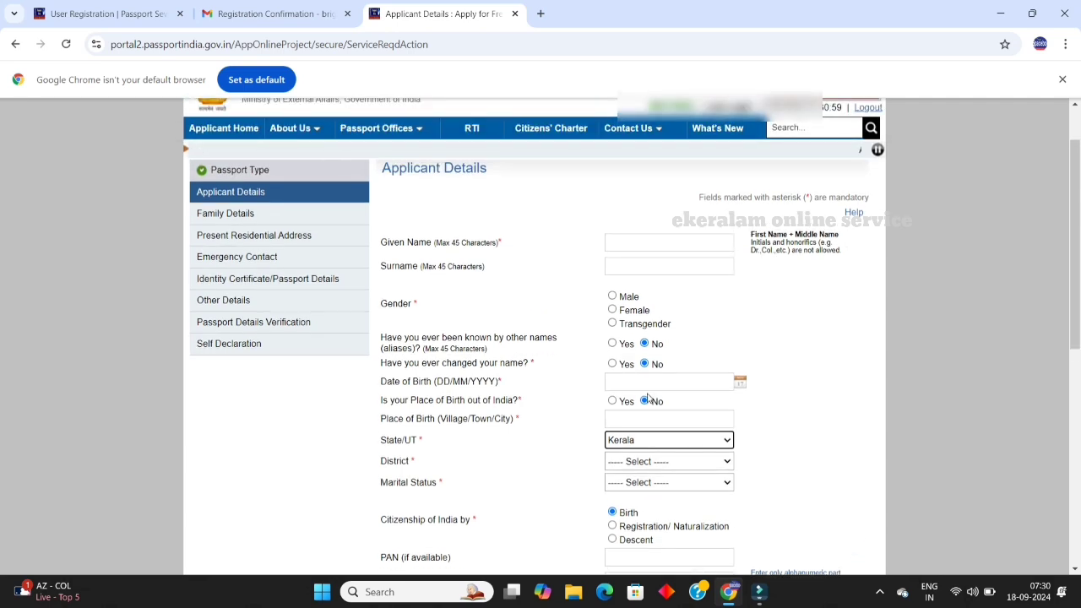
scroll(648, 399, "down", 1)
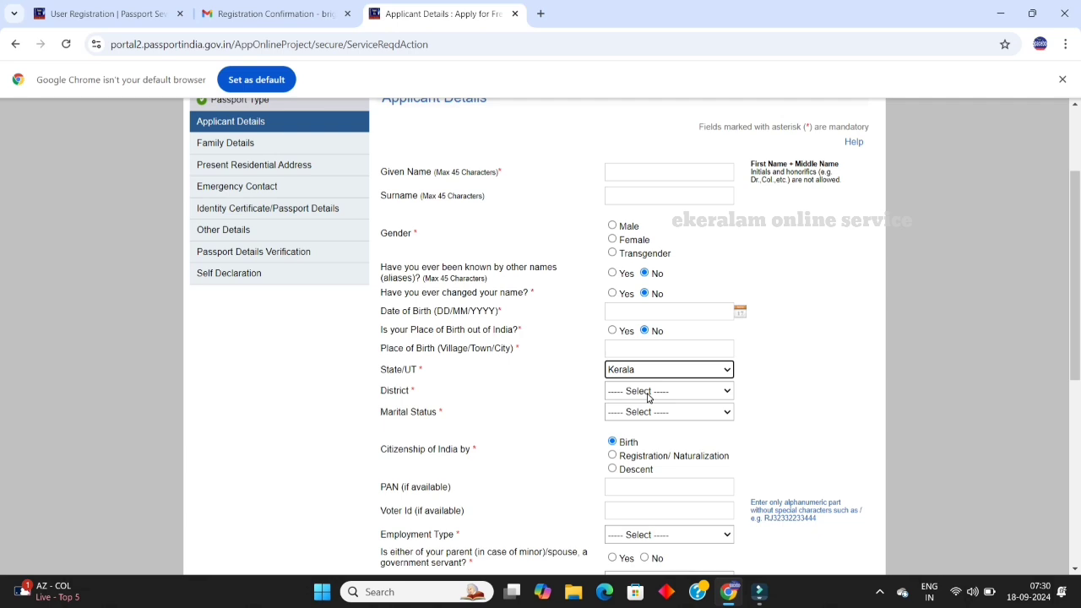
left_click(649, 393)
scroll(659, 355, "down", 1)
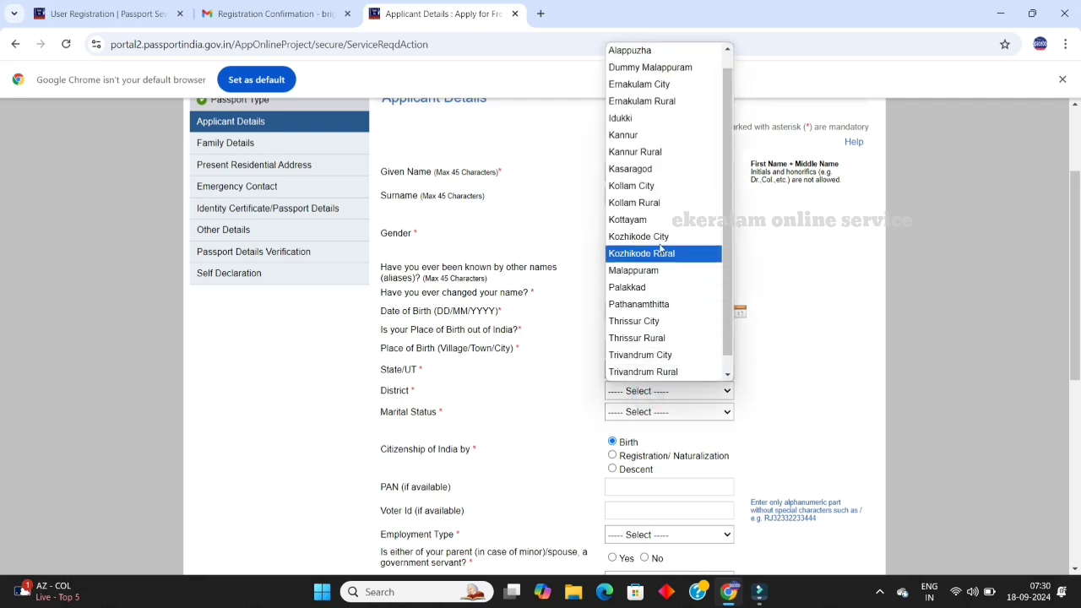
left_click(670, 203)
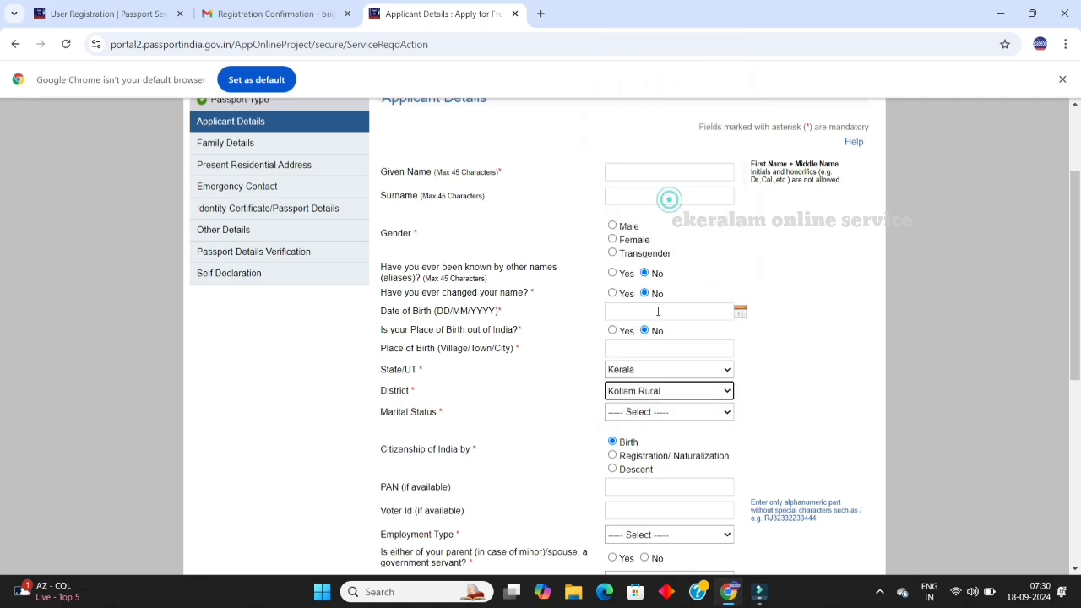
Step: Set marital status to Married and employment type to Not Employed
left_click(654, 414)
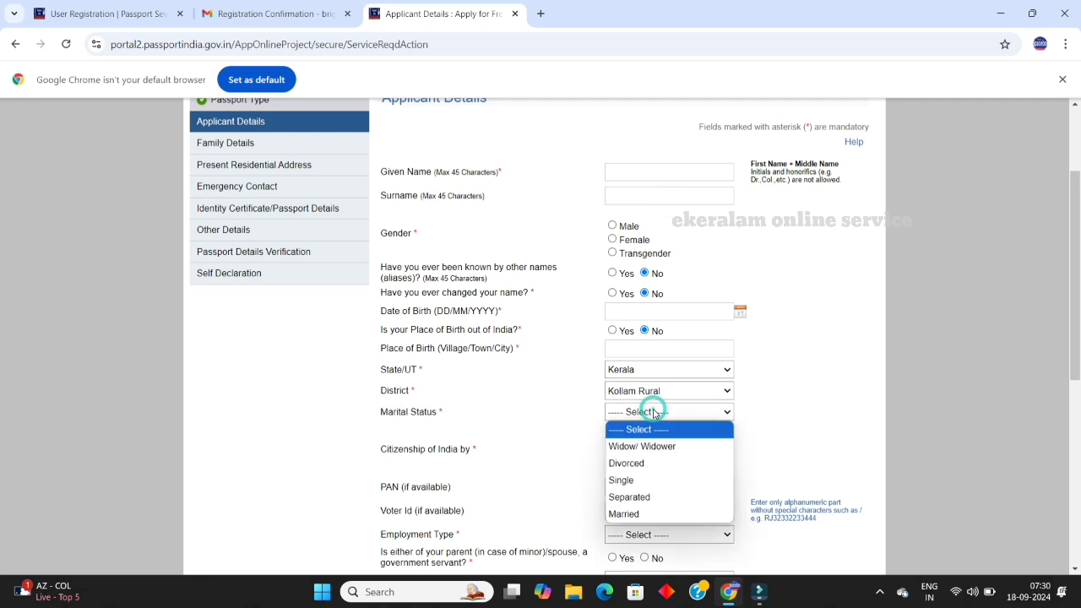
left_click(641, 514)
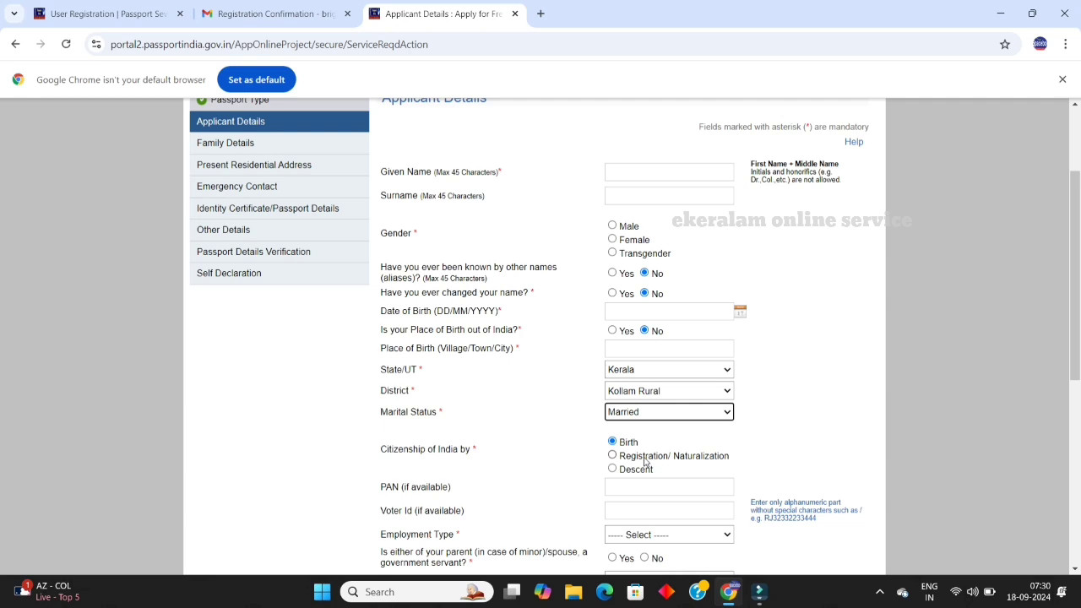
scroll(629, 481, "down", 1)
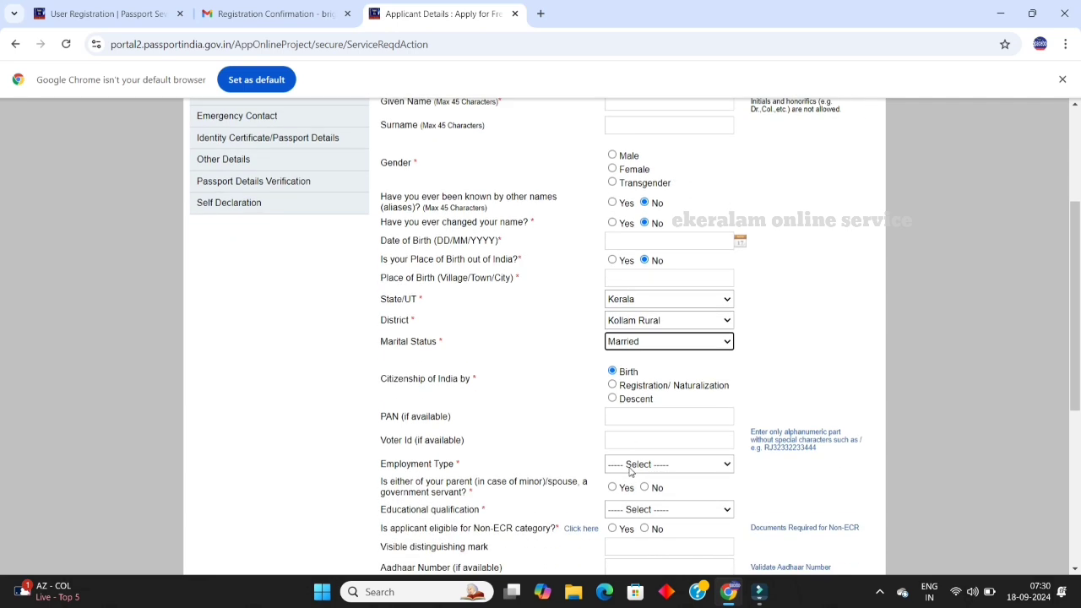
left_click(629, 466)
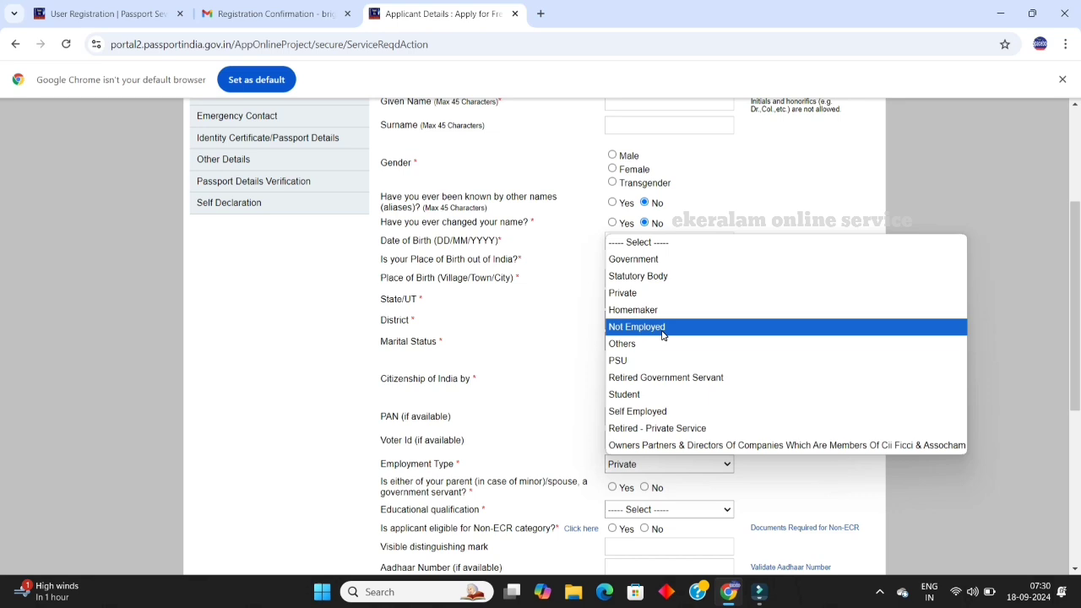
left_click(662, 334)
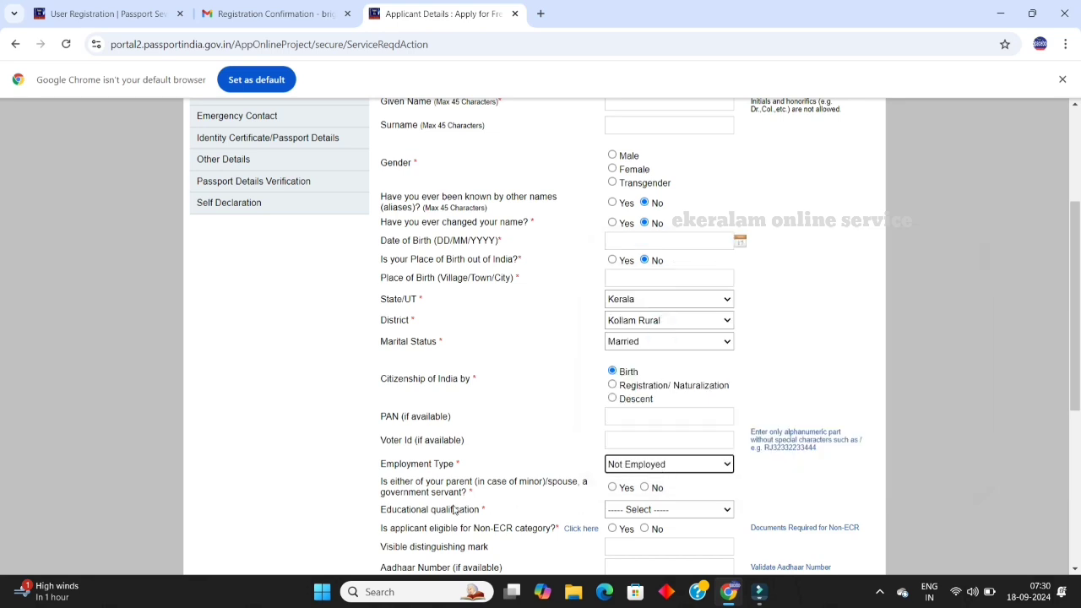
Step: Answer No to government-servant parent or spouse, choose 10th Pass And Above, and mark Non-ECR eligible
left_click(644, 488)
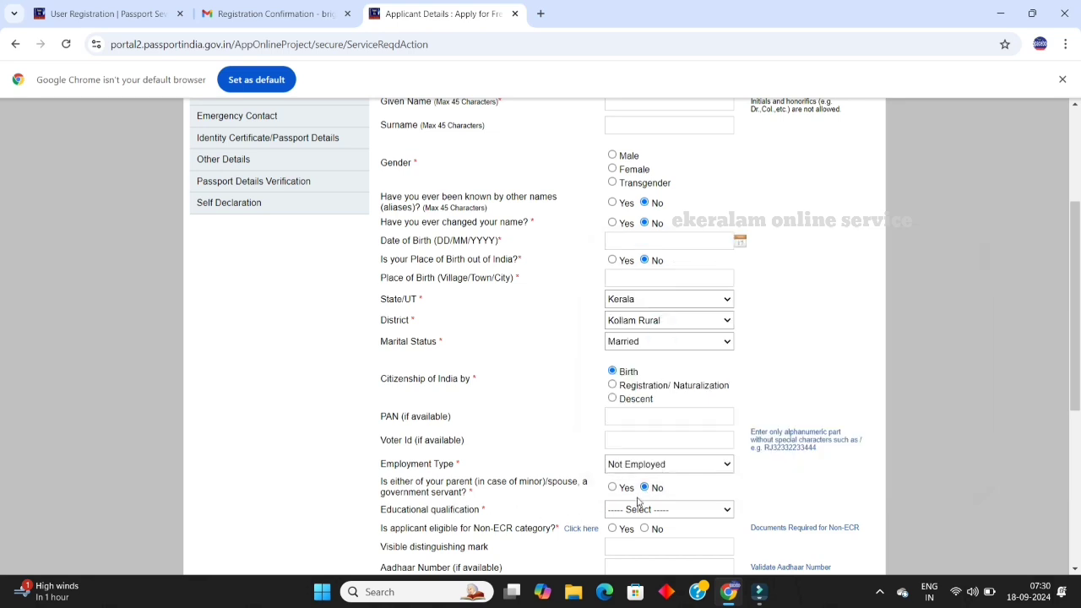
left_click(634, 510)
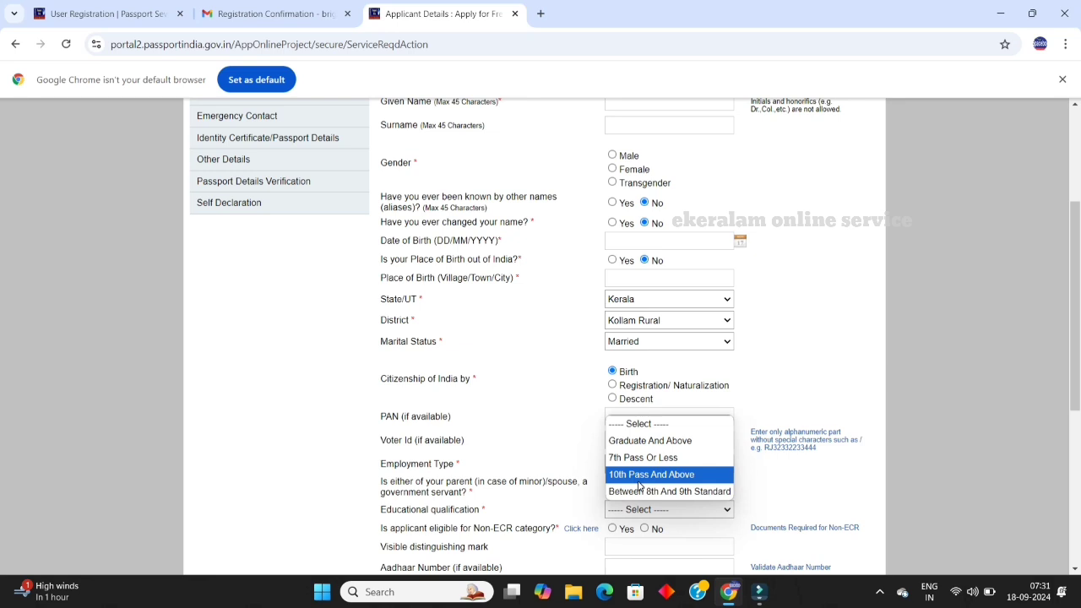
left_click(640, 480)
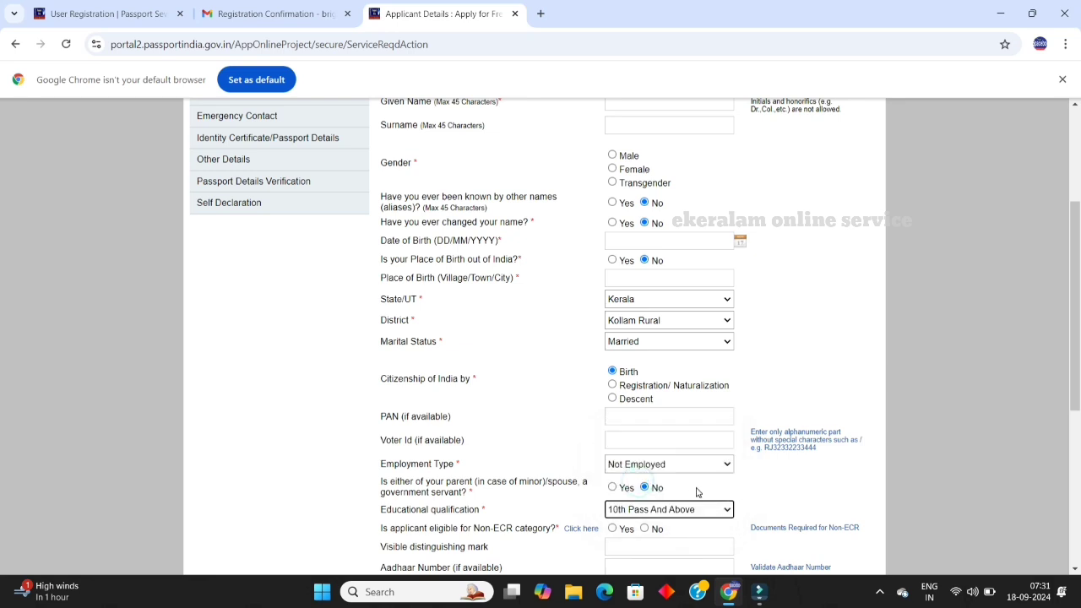
scroll(680, 476, "down", 2)
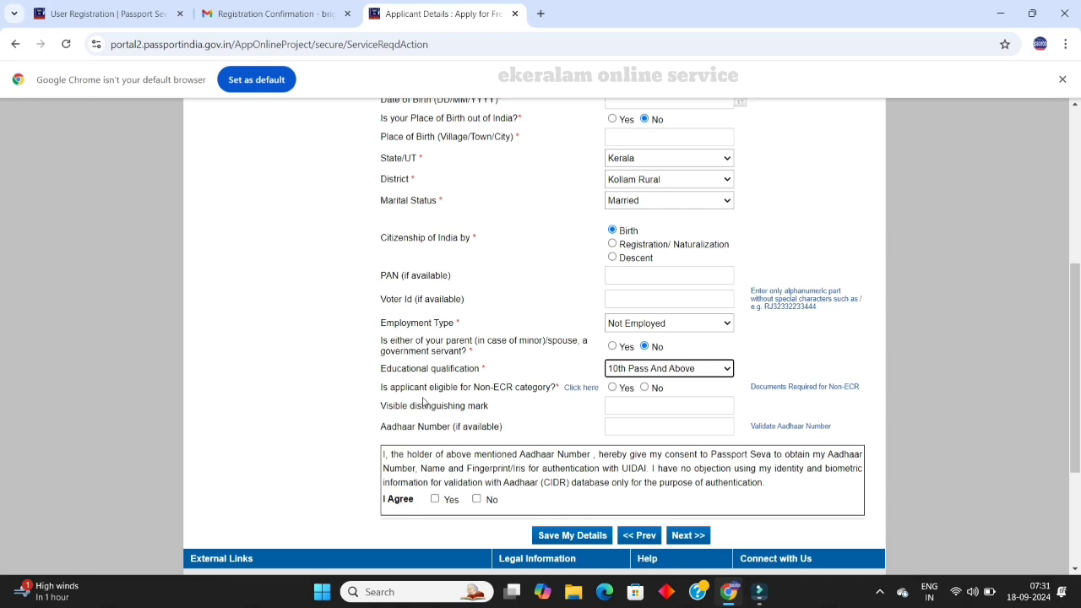
left_click(612, 388)
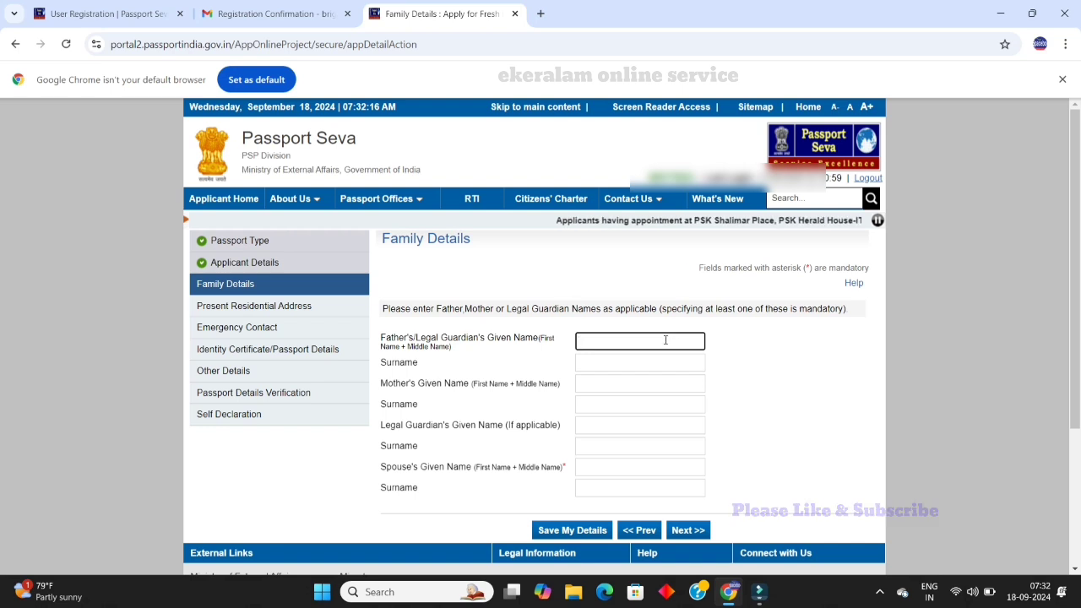
Step: Proceed from Family Details to the Present Residential Address step
left_click(642, 528)
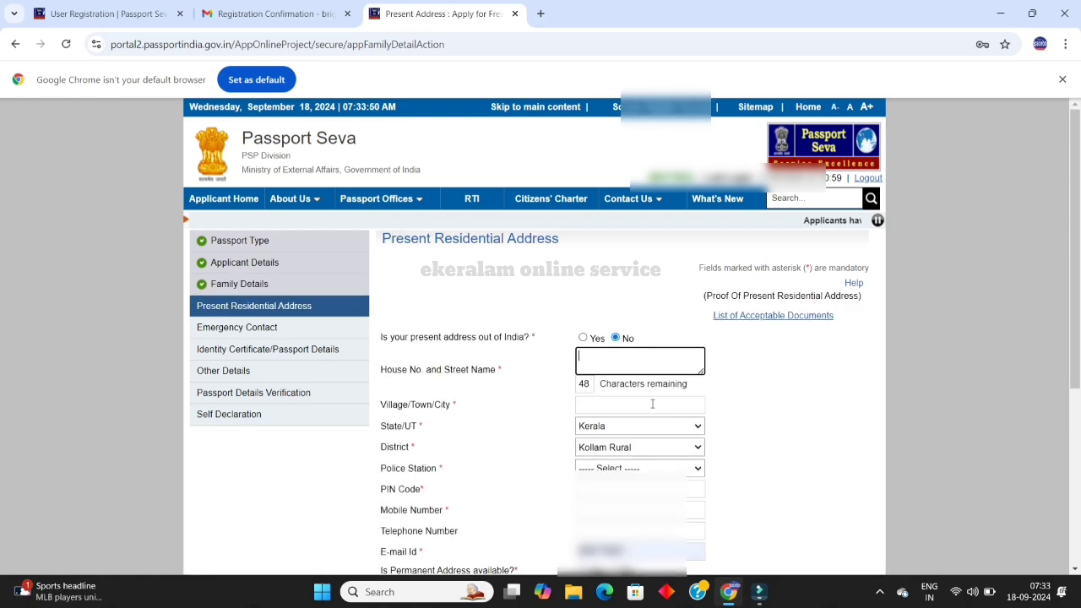
Step: Pick the Kollam district and POOYAPPALLY as the police station for the present address
scroll(680, 428, "down", 1)
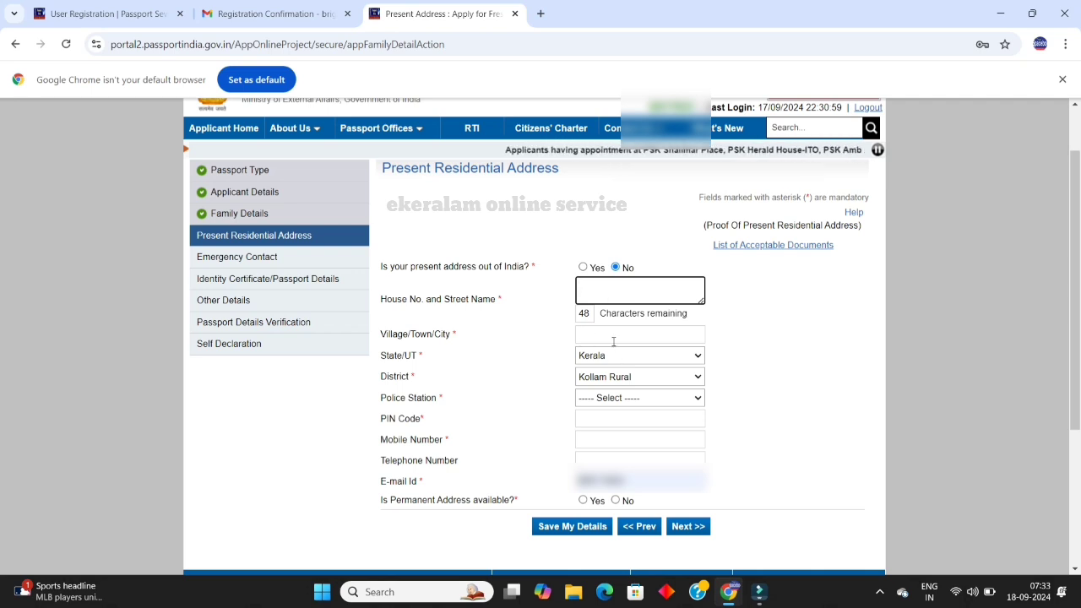
left_click(591, 377)
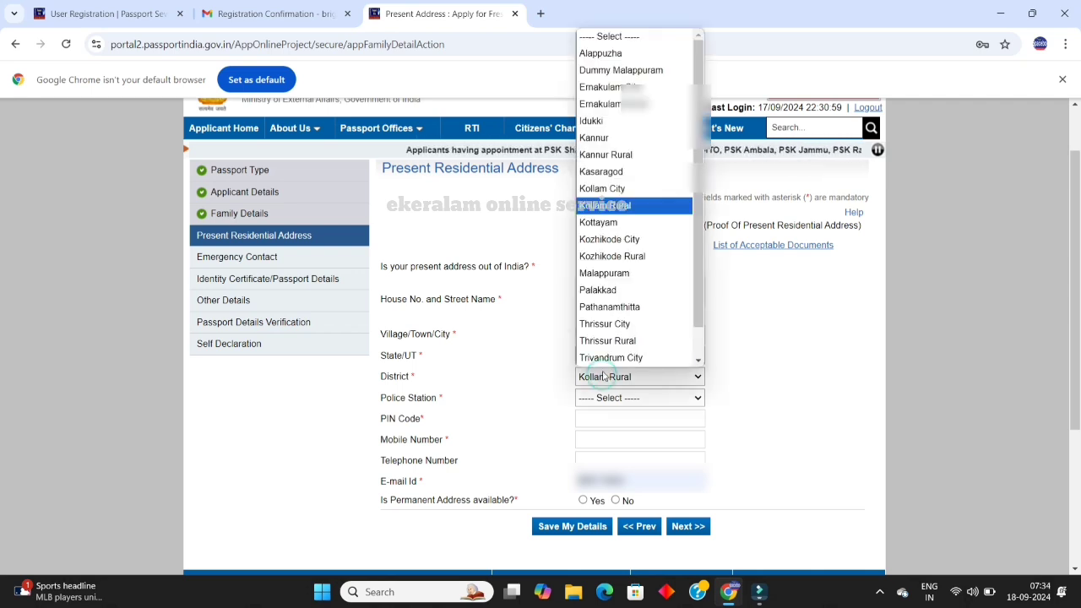
left_click(616, 206)
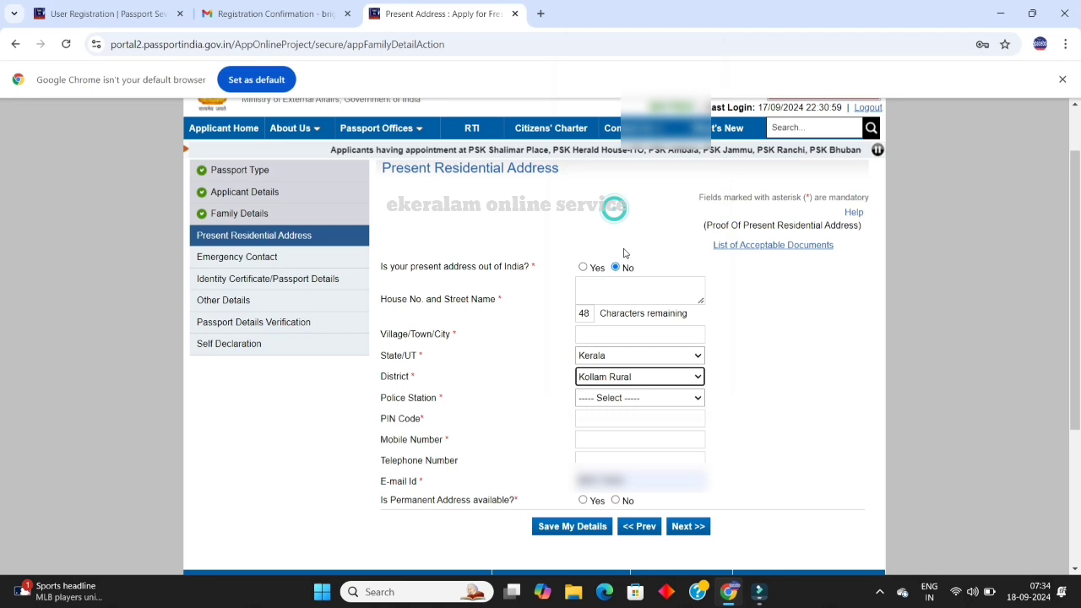
left_click(624, 401)
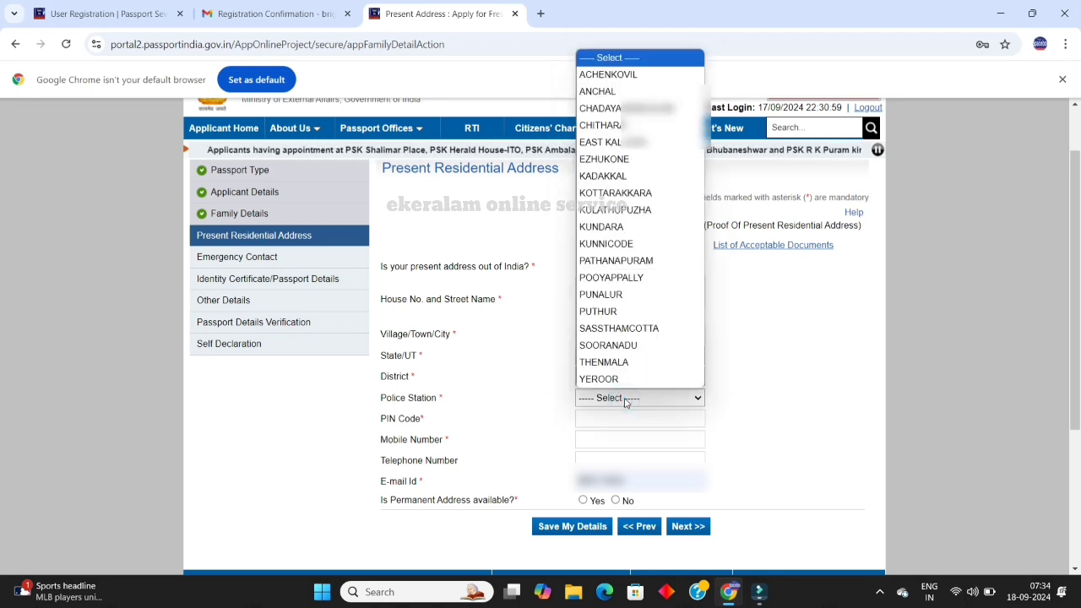
left_click(629, 277)
left_click(644, 377)
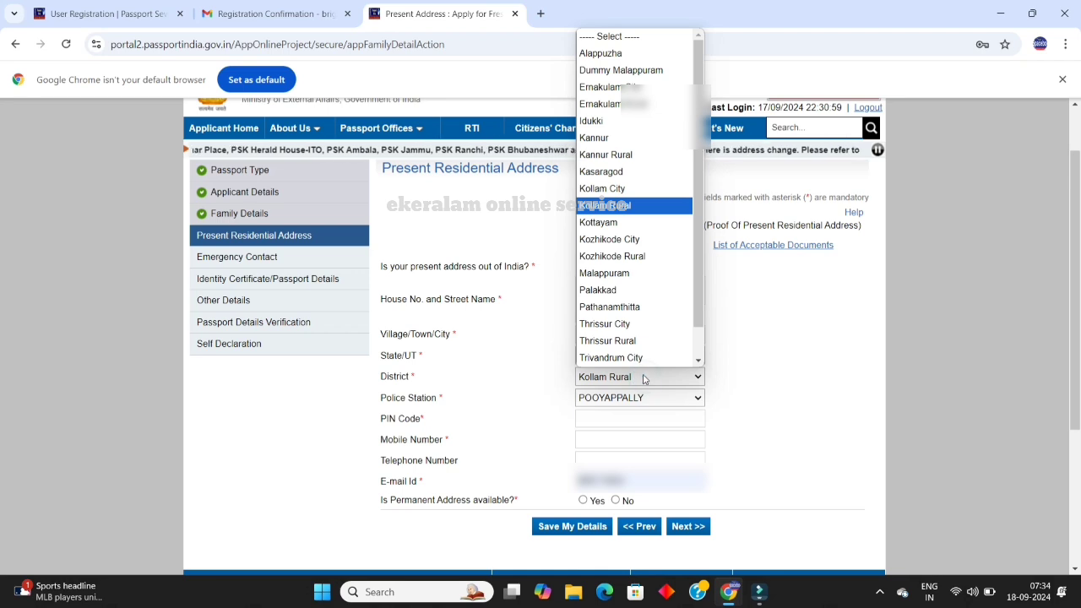
left_click(625, 188)
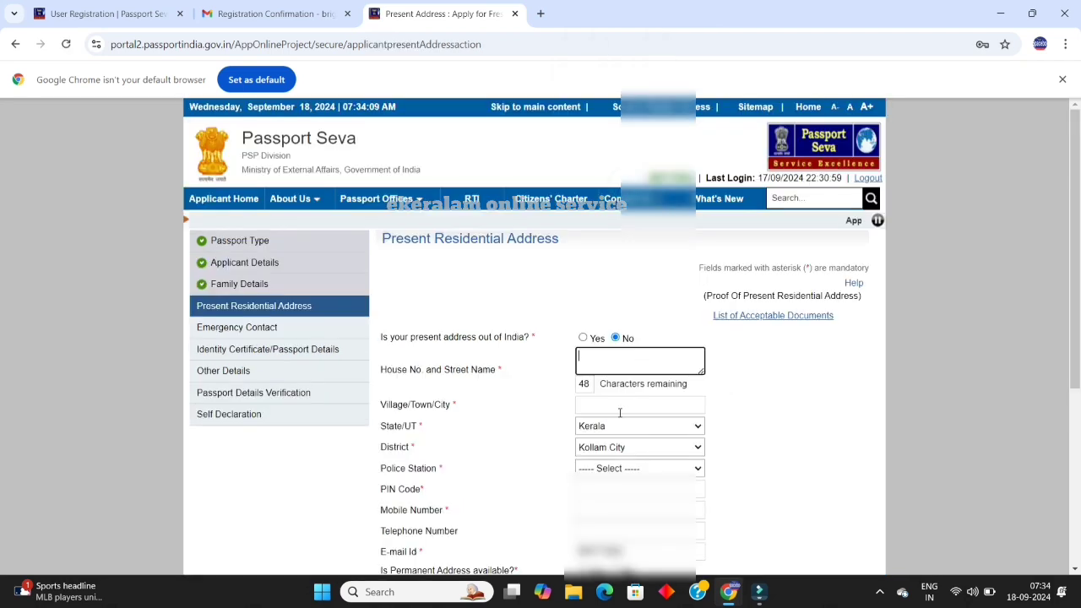
scroll(643, 428, "down", 2)
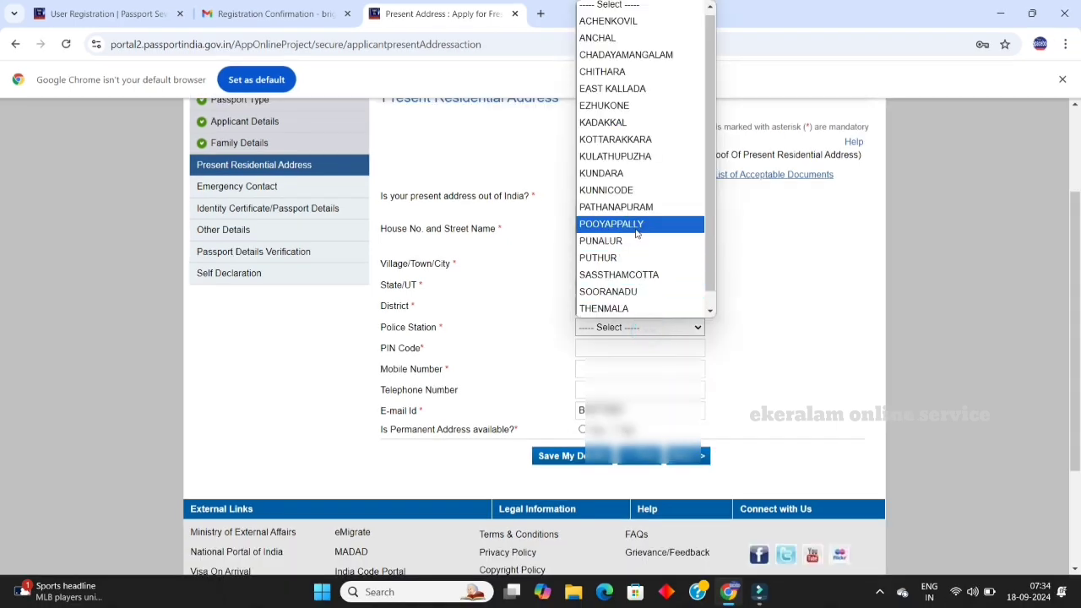
left_click(638, 223)
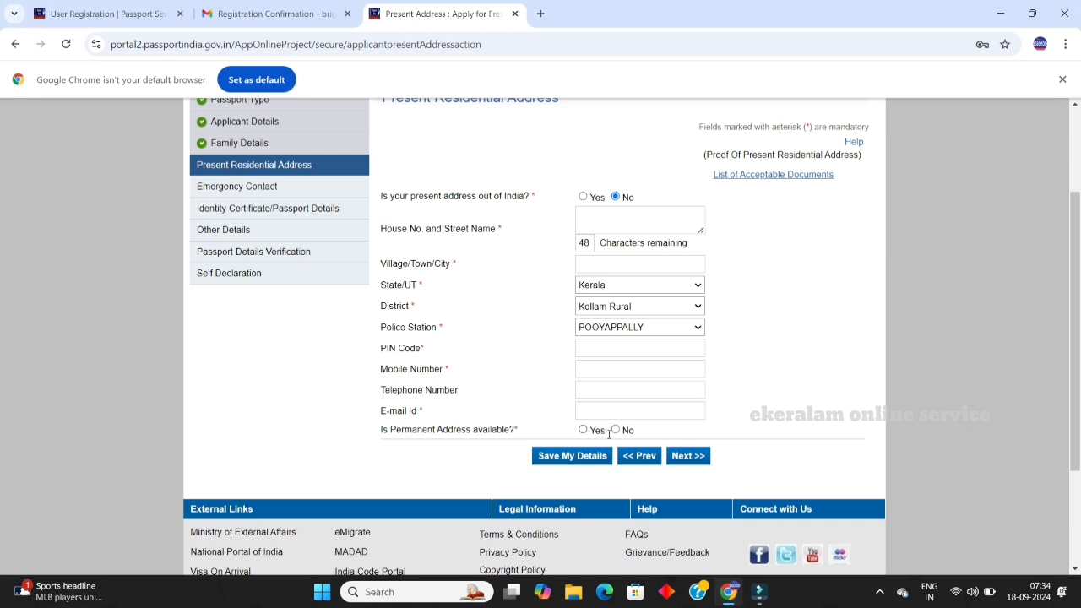
Step: Answer No to permanent address available and save the address to move on
left_click(614, 430)
left_click(591, 432)
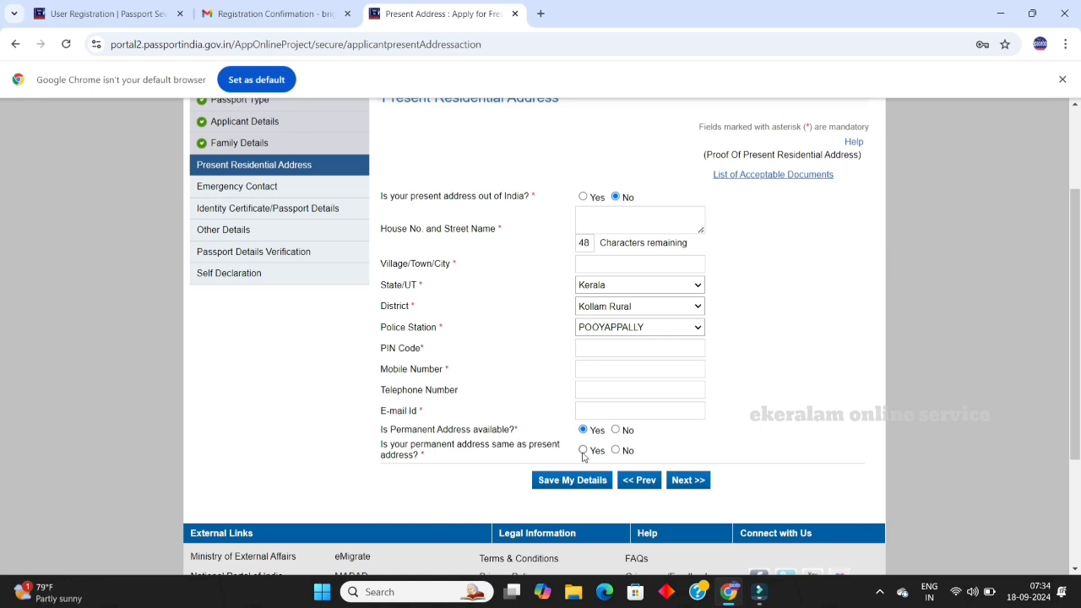
left_click(584, 450)
left_click(615, 451)
scroll(615, 449, "down", 3)
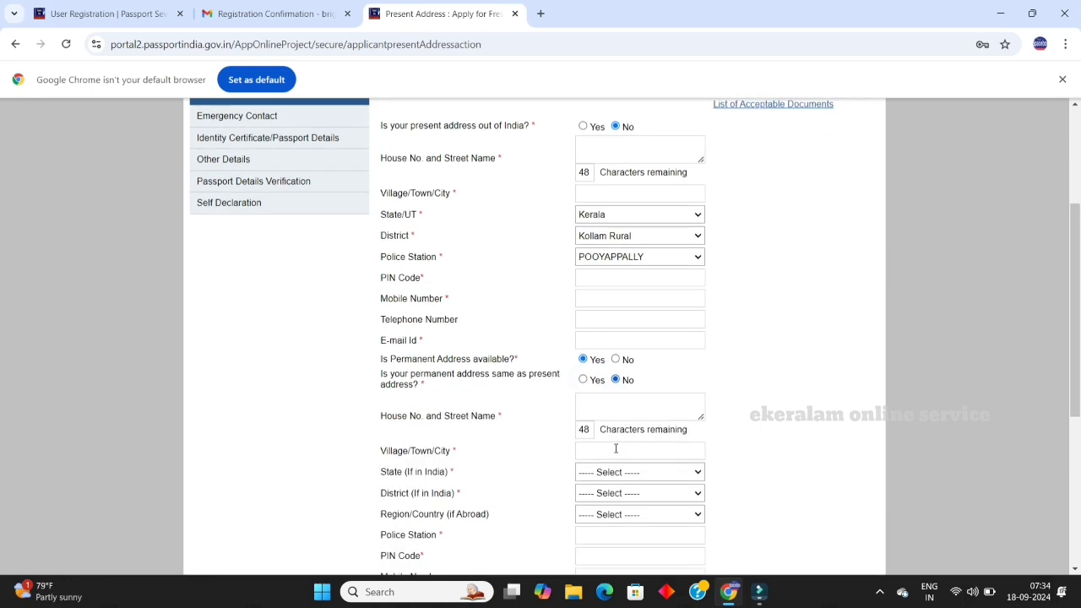
scroll(616, 447, "up", 2)
left_click(615, 360)
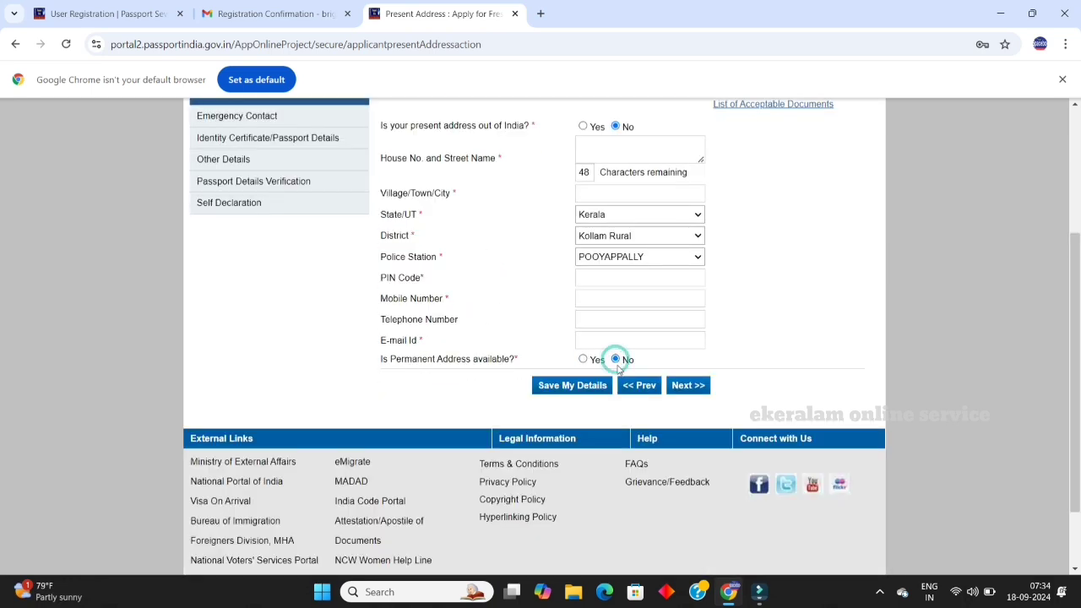
left_click(573, 387)
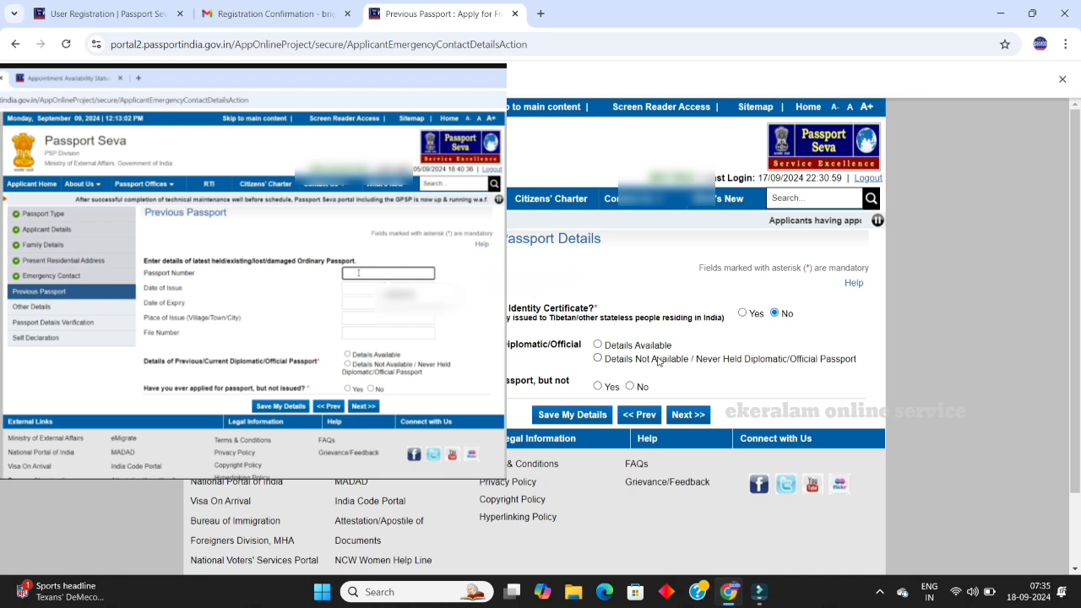
Step: Answer No for identity certificate and applied-but-not-issued passport, then save the details
left_click(598, 359)
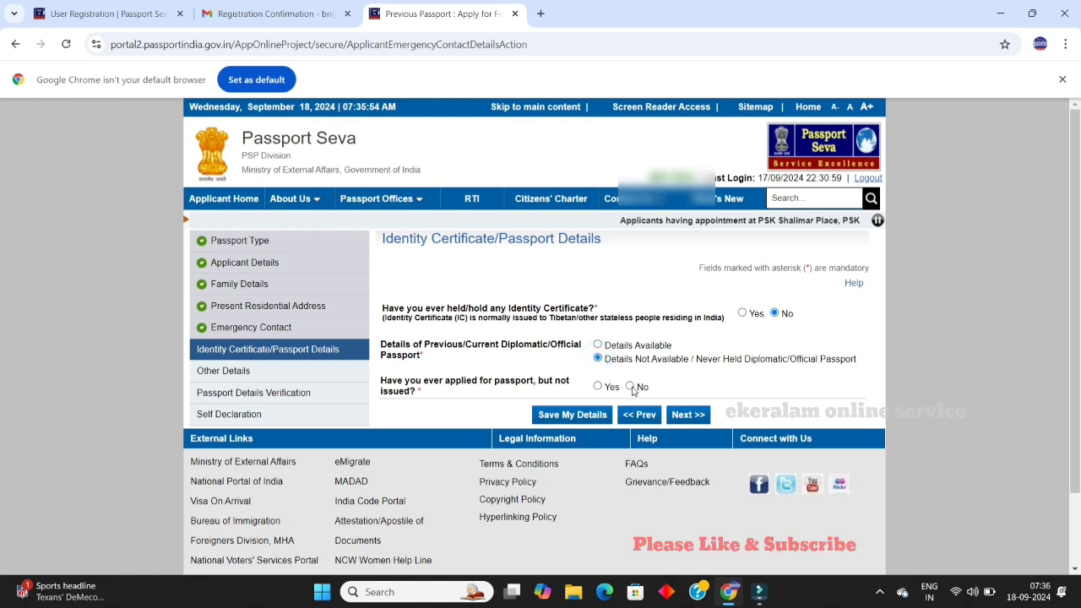
left_click(631, 386)
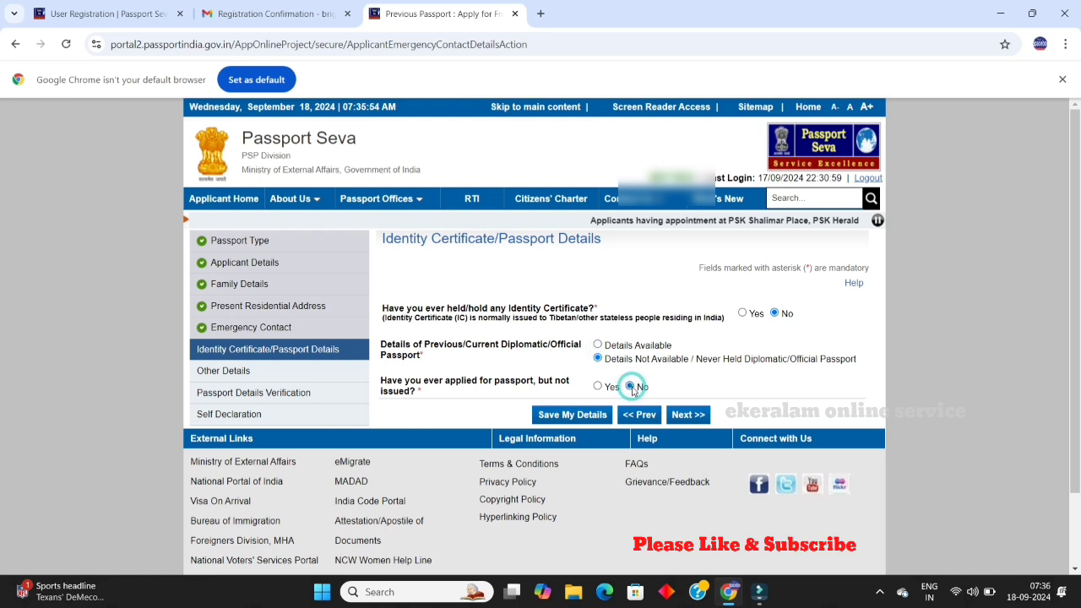
left_click(586, 417)
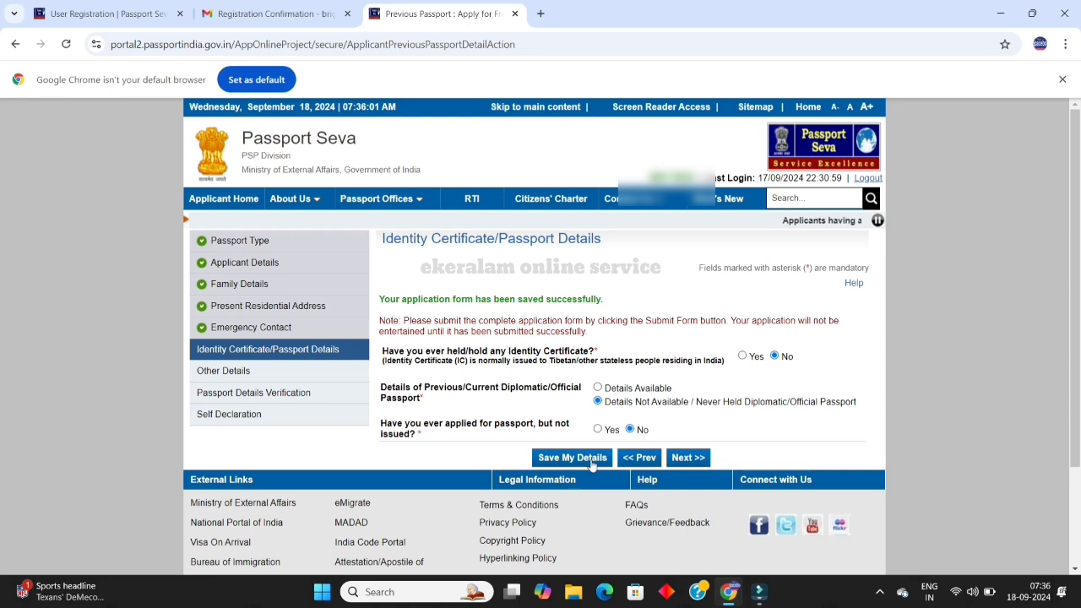
Step: Answer No to the warrant, refused passport, Emergency Certificate and deportation questions, then continue
left_click(684, 461)
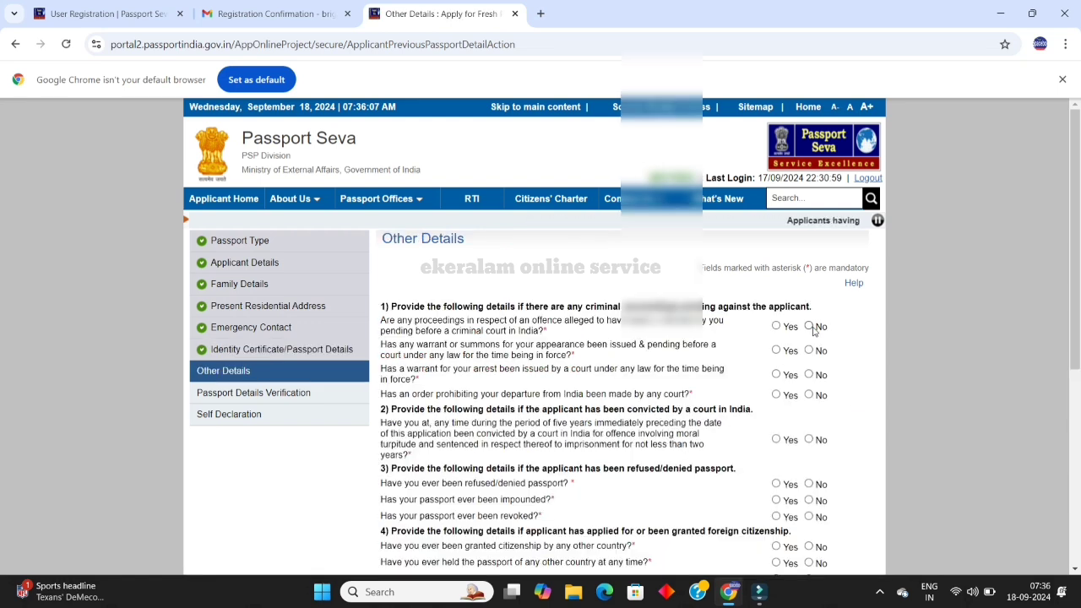
scroll(807, 333, "down", 3)
scroll(810, 321, "up", 3)
scroll(811, 316, "down", 1)
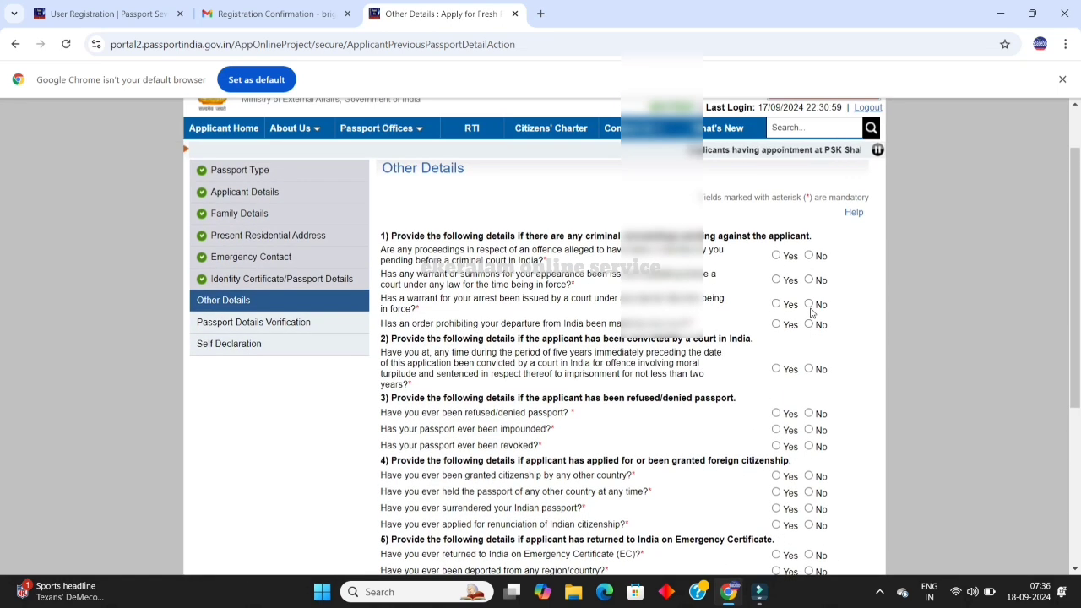
scroll(813, 299, "down", 1)
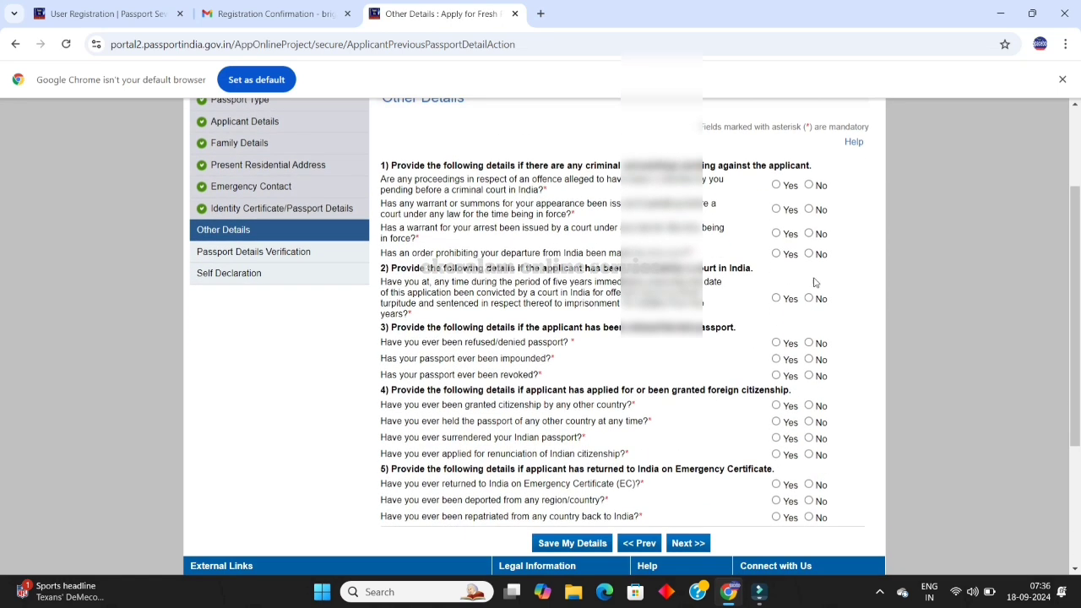
left_click(808, 209)
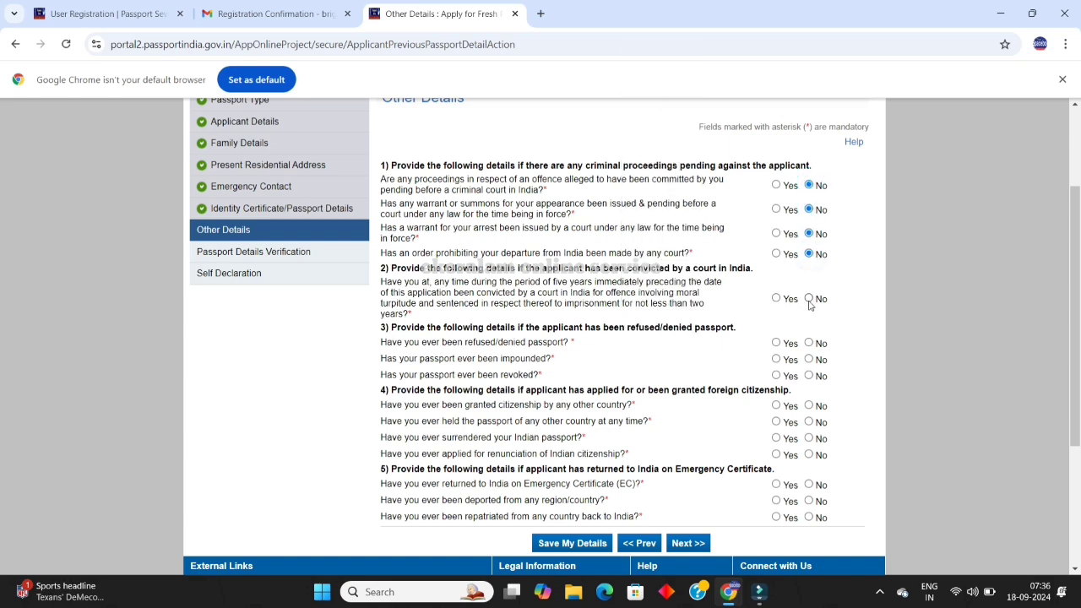
left_click(809, 343)
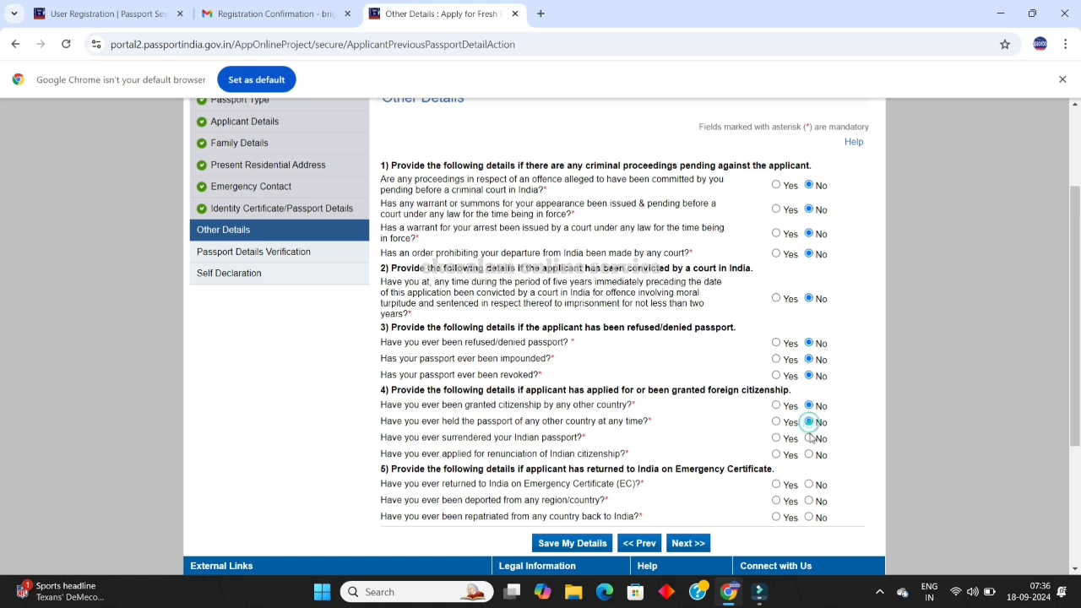
left_click(809, 485)
left_click(809, 501)
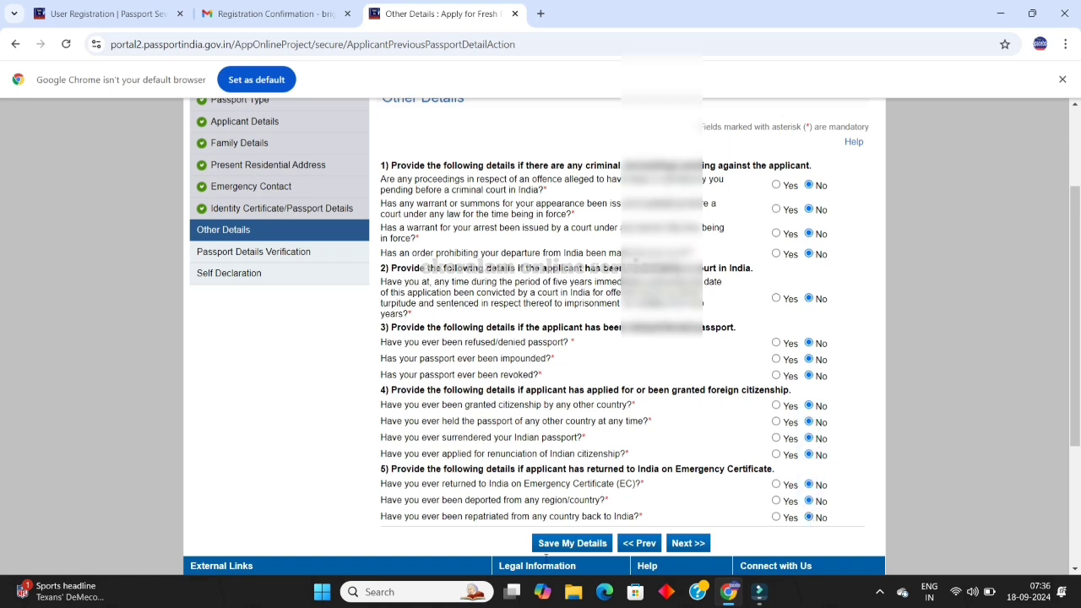
left_click(688, 543)
Step: Scroll through the Passport Details Verification preview, then go on to the Self Declaration page
scroll(540, 338, "down", 1)
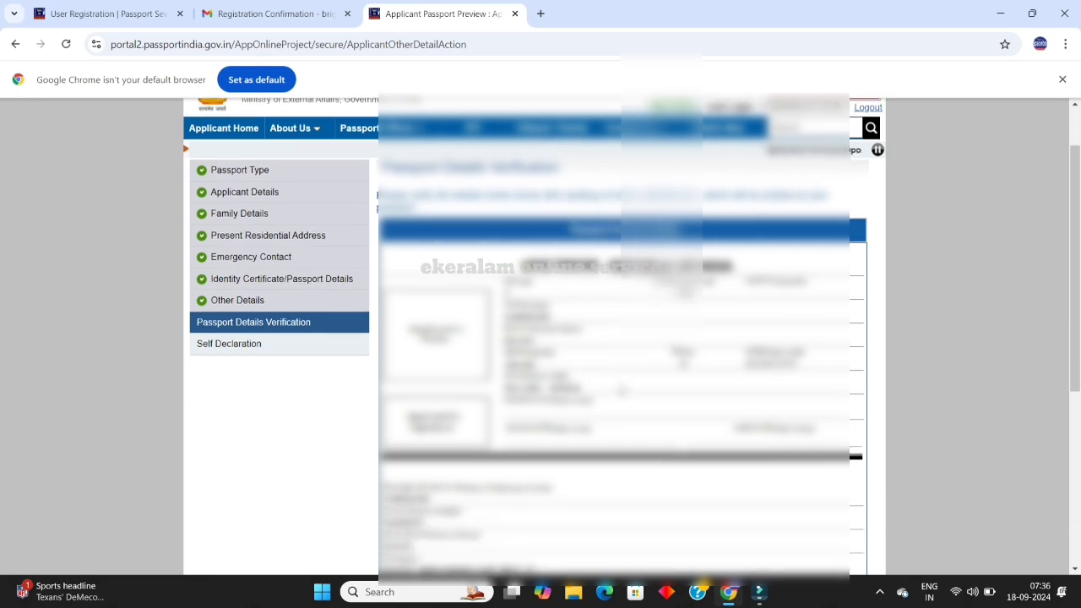
scroll(540, 338, "down", 1)
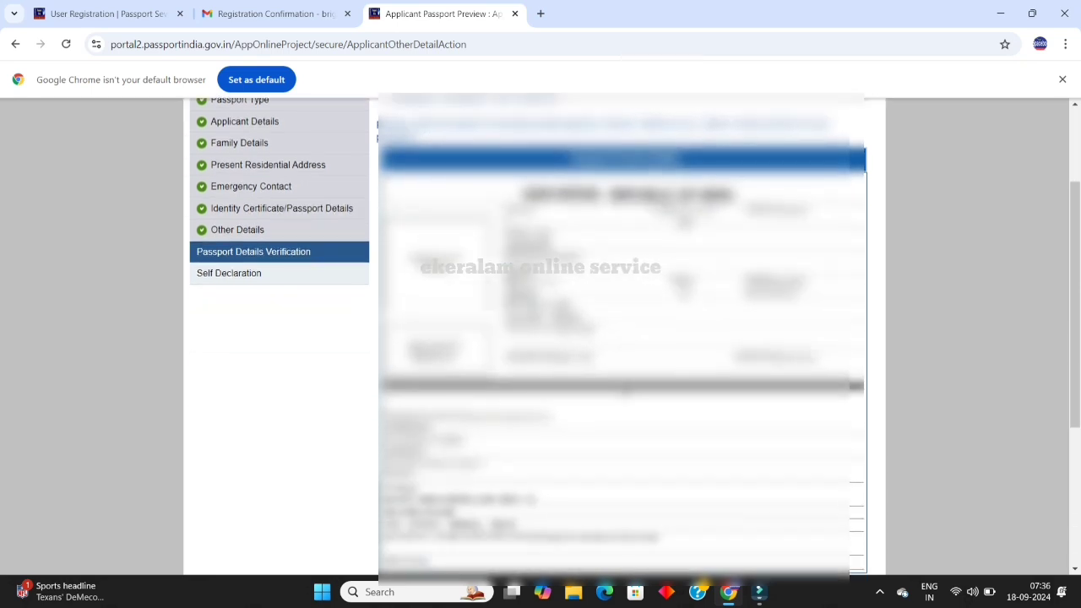
scroll(541, 338, "down", 2)
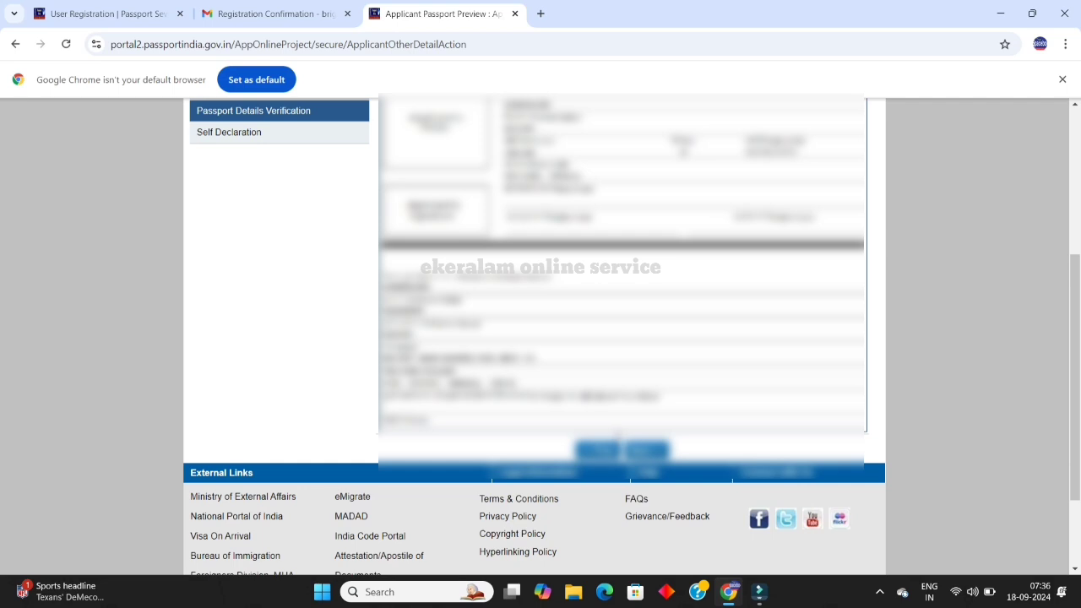
scroll(541, 338, "up", 1)
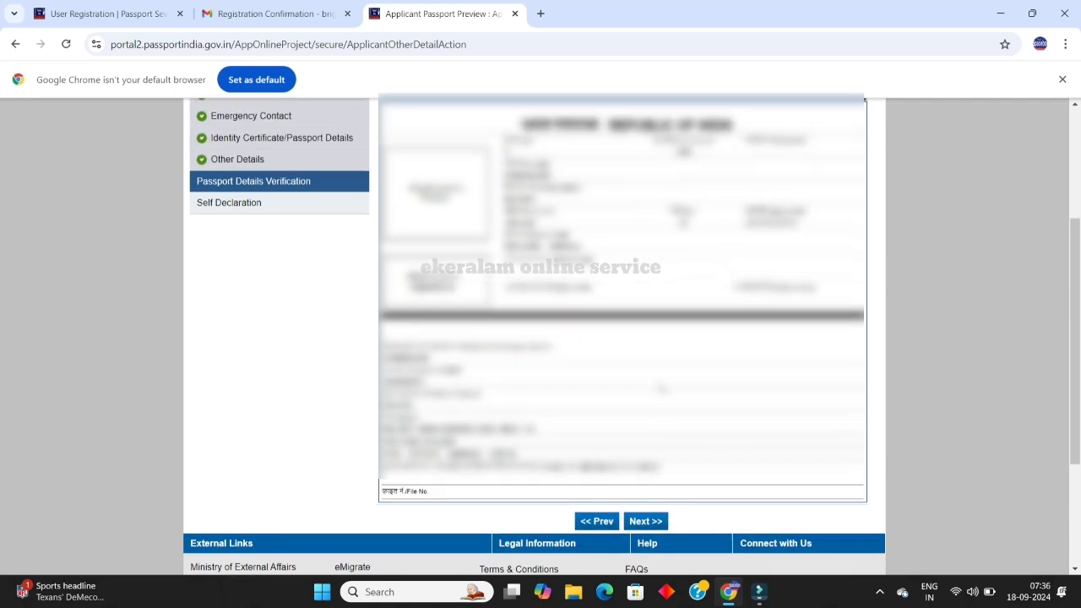
left_click(648, 524)
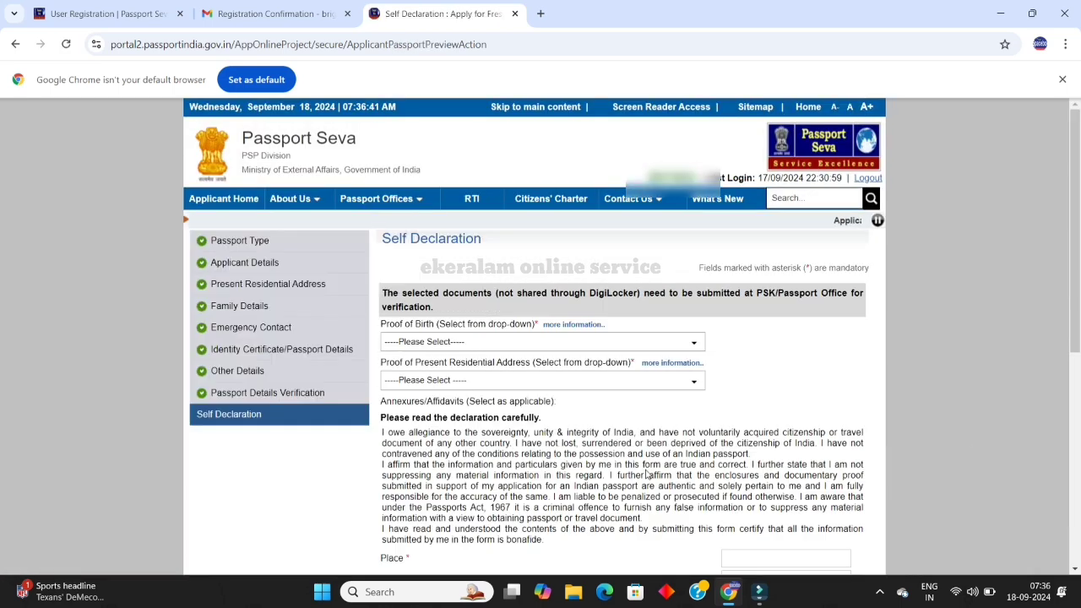
Step: Choose the school leaving certificate as proof of birth
left_click(639, 342)
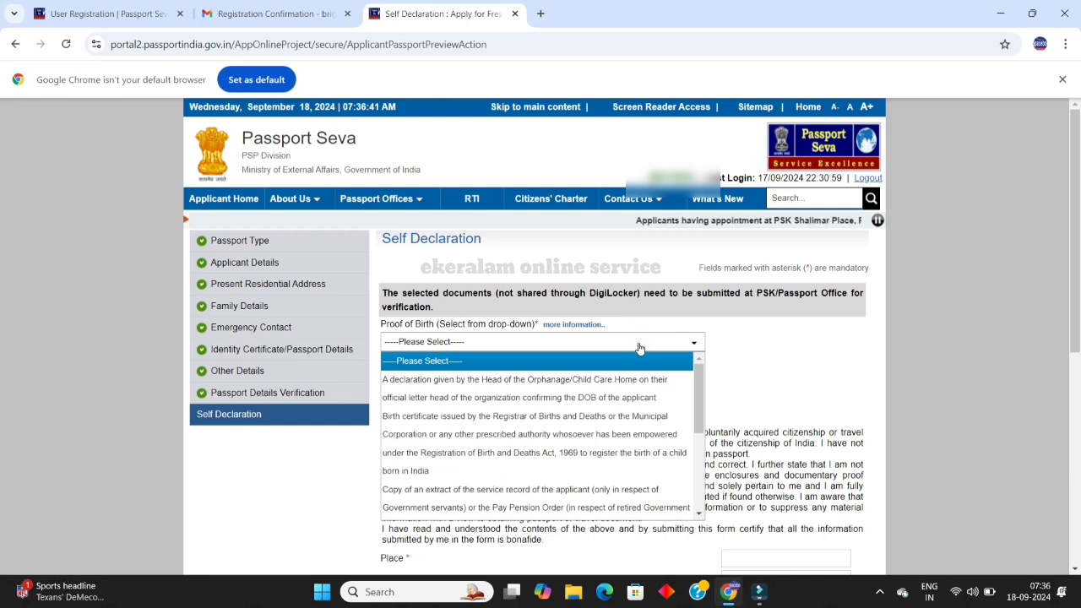
scroll(605, 452, "down", 1)
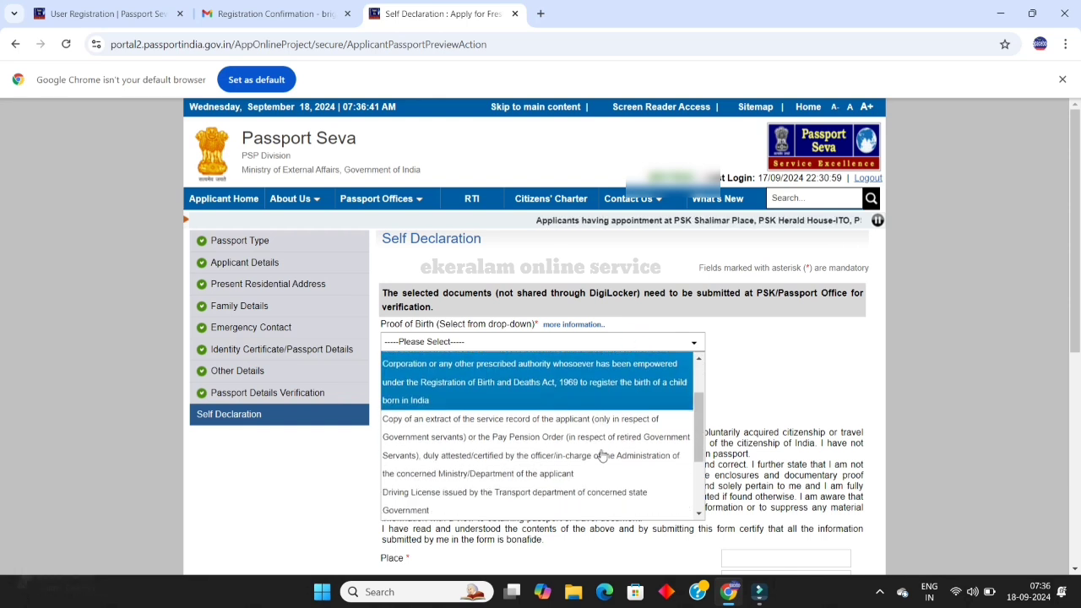
scroll(602, 456, "down", 1)
scroll(602, 455, "down", 1)
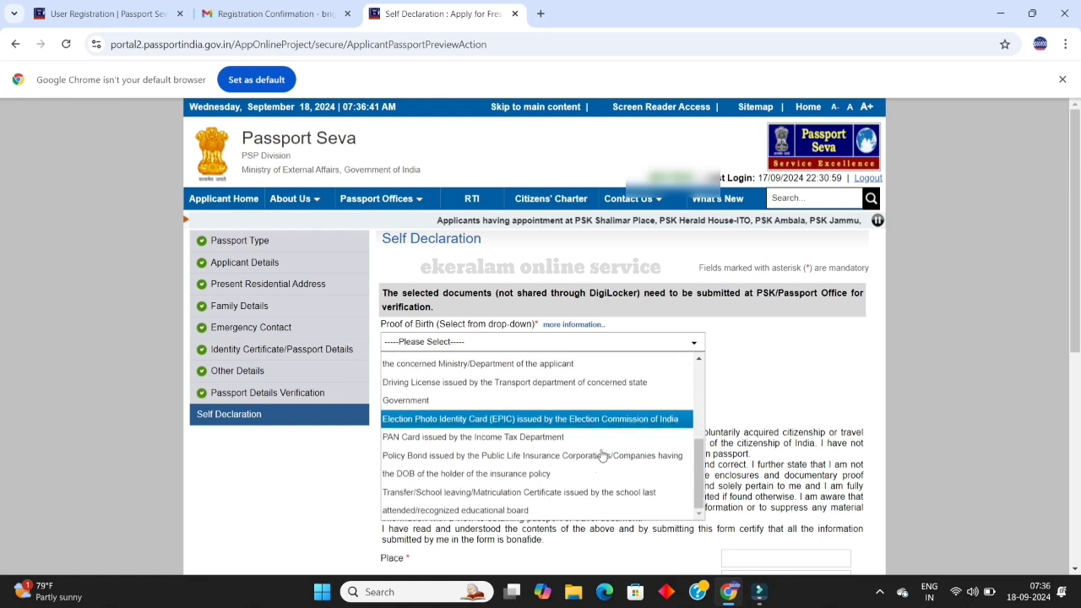
scroll(602, 456, "down", 1)
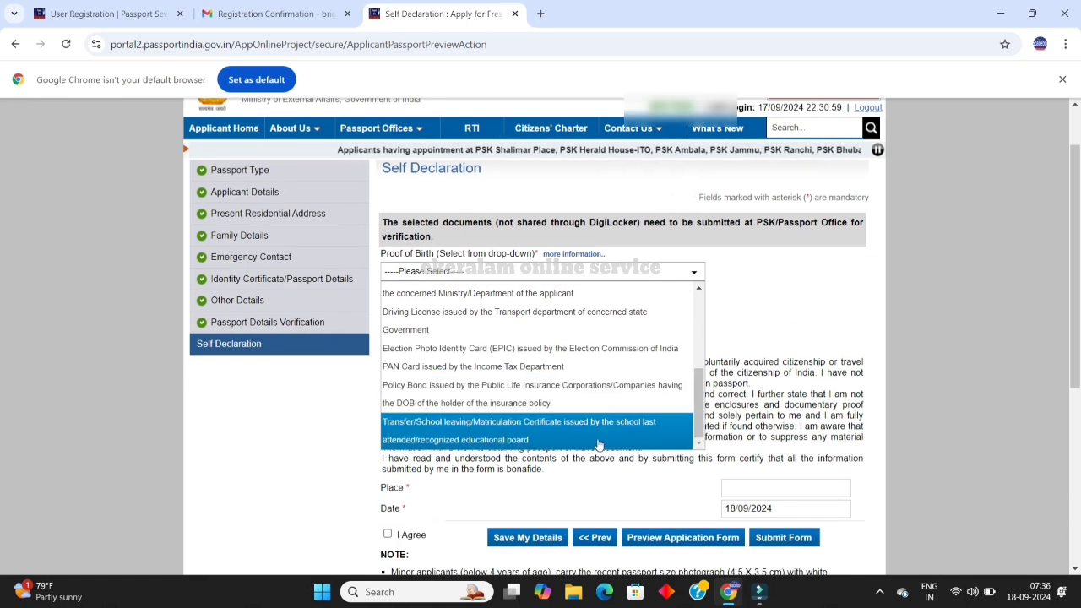
left_click(598, 432)
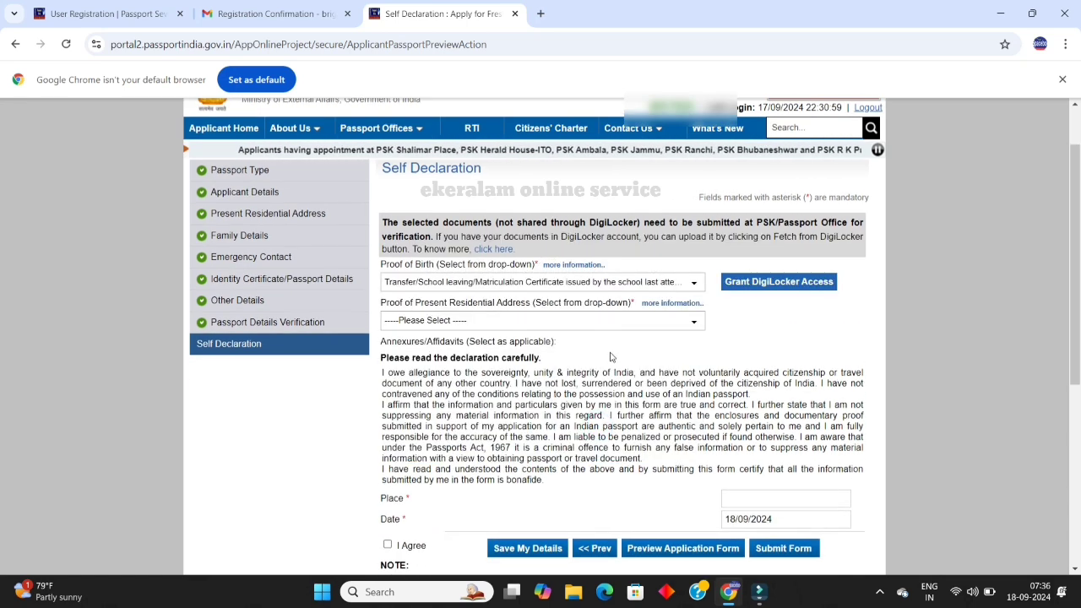
Step: Choose Aadhaar Card (Address Proof) as proof of present address
left_click(628, 321)
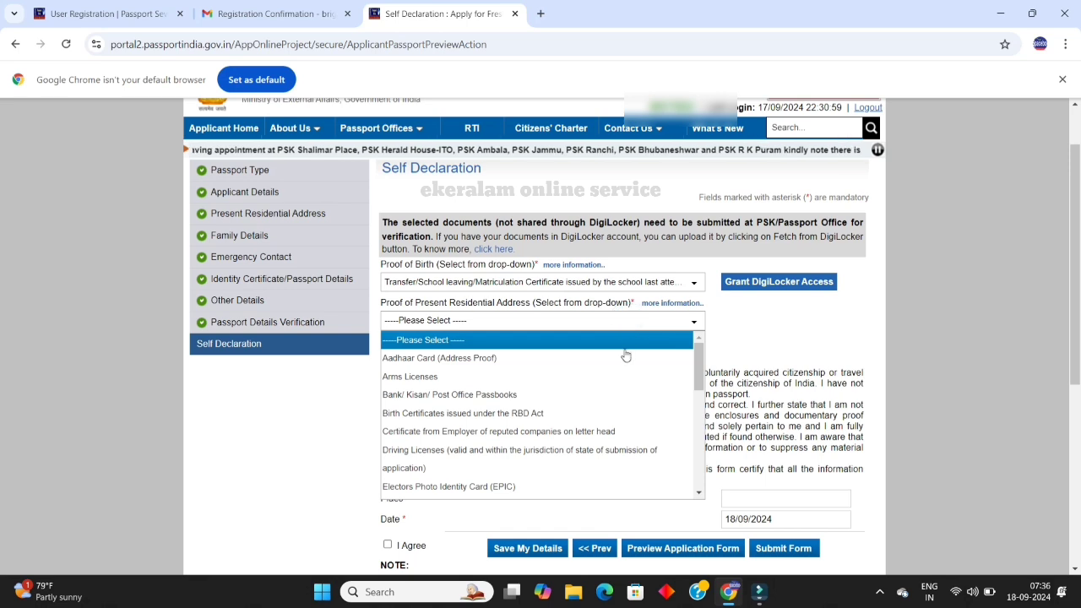
scroll(632, 380, "down", 5)
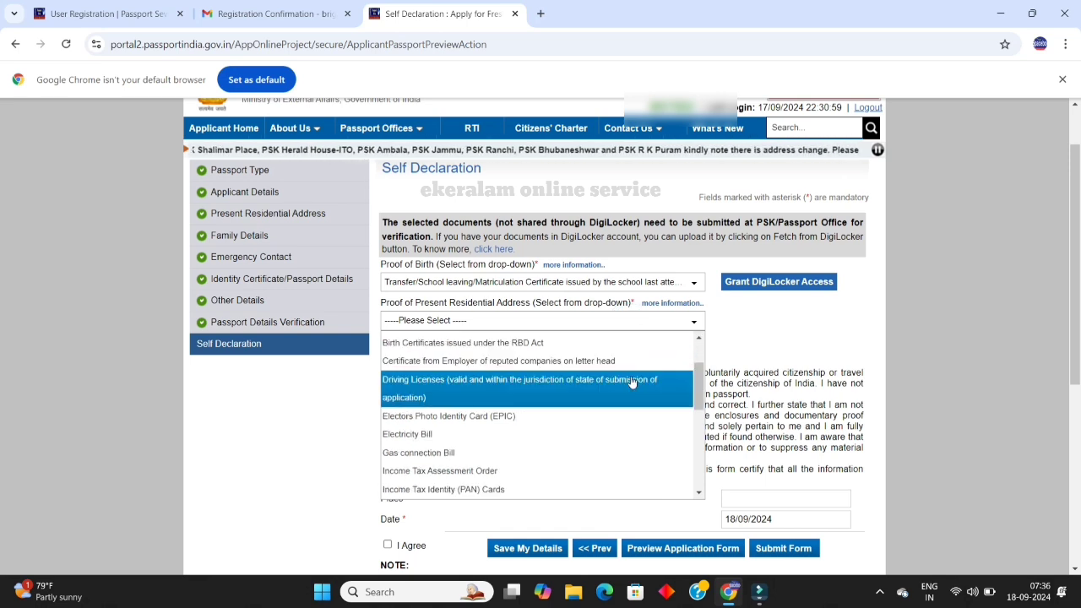
scroll(631, 381, "down", 5)
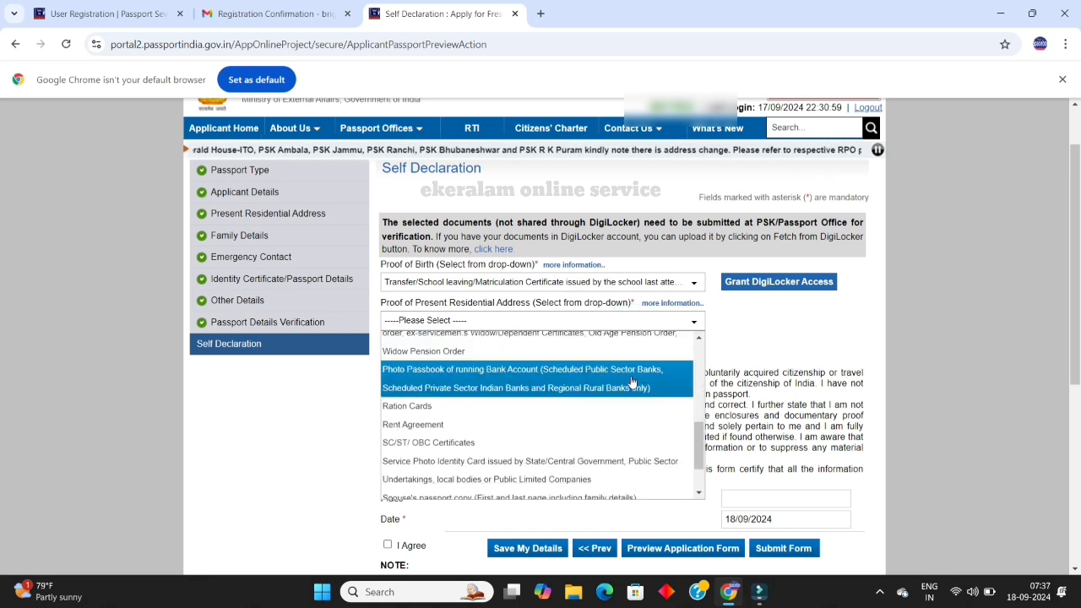
scroll(632, 382, "down", 2)
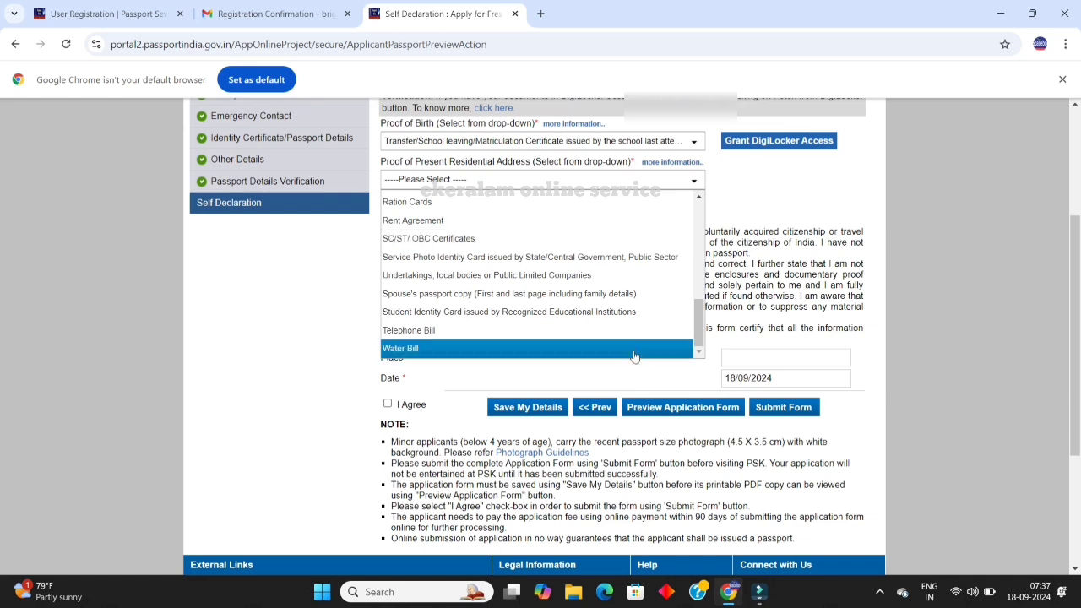
scroll(635, 346, "up", 2)
scroll(635, 346, "up", 10)
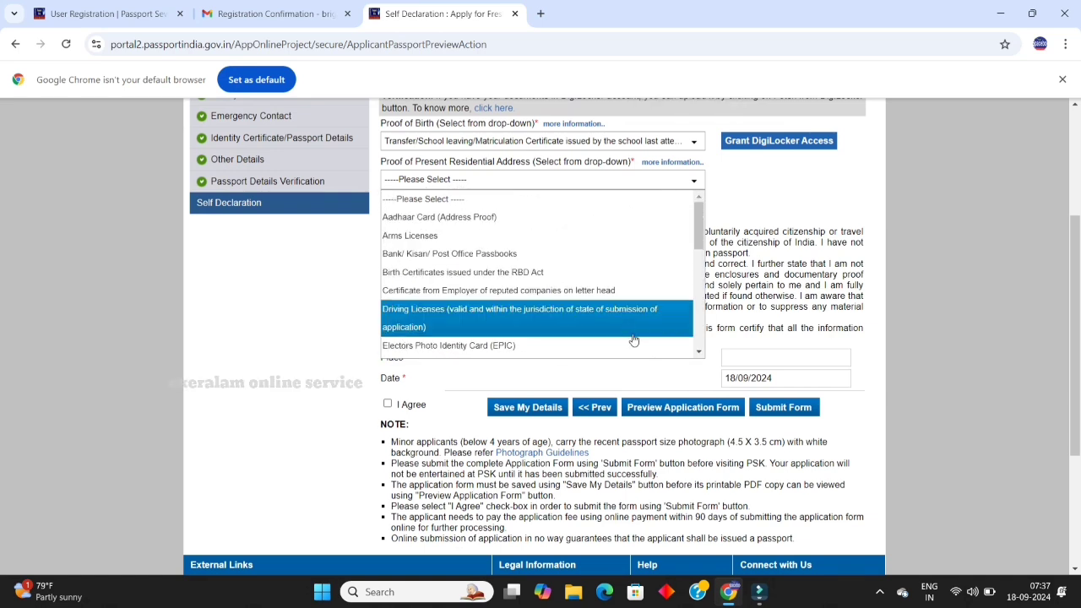
left_click(611, 222)
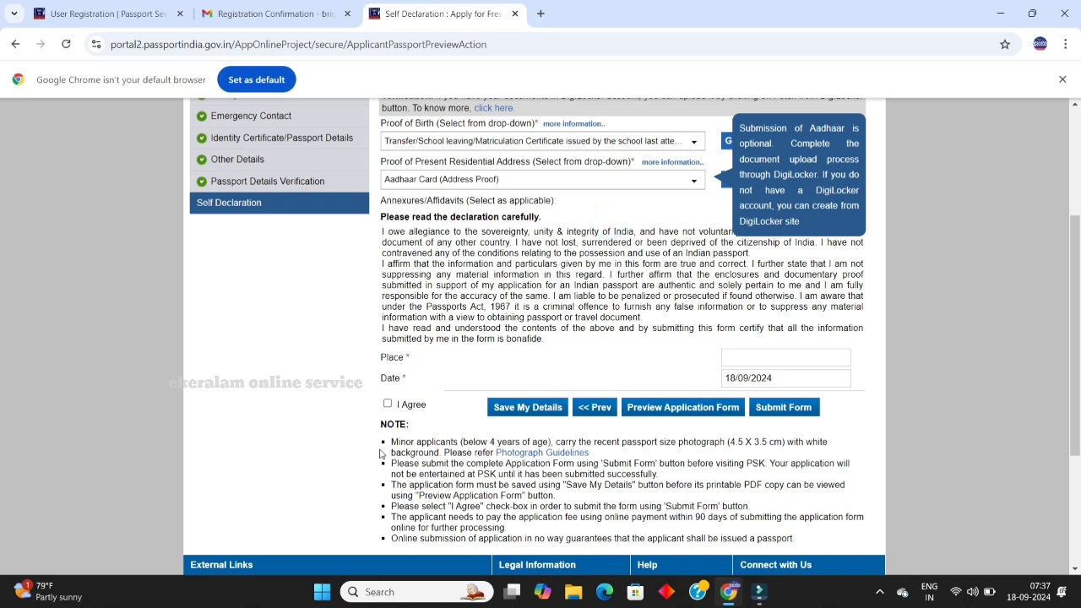
Step: Tick I Agree and set the place of declaration to VELIYAM
left_click(388, 404)
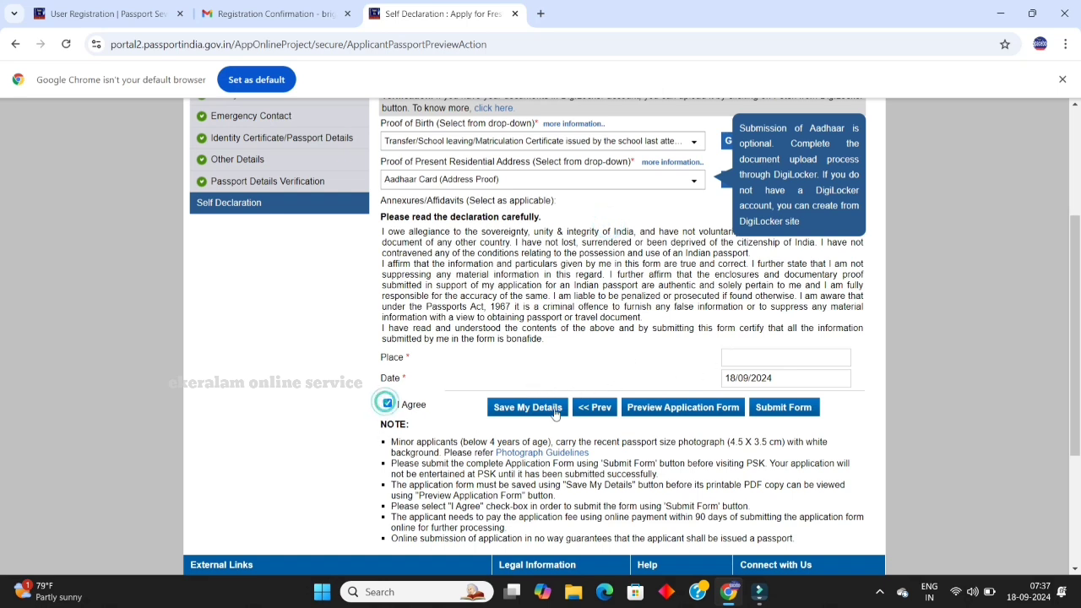
left_click(735, 358)
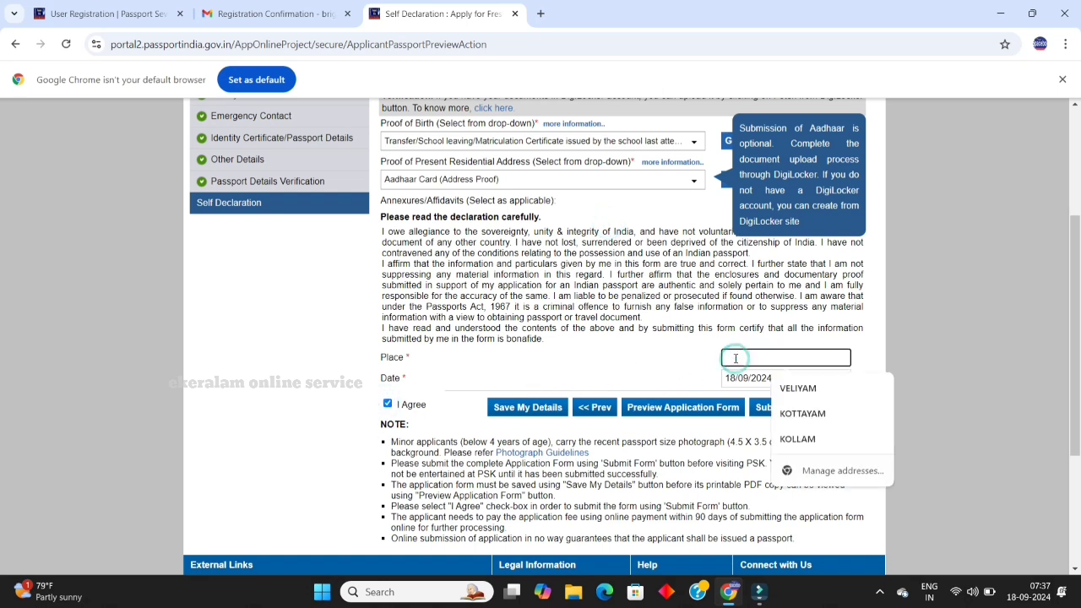
left_click(778, 388)
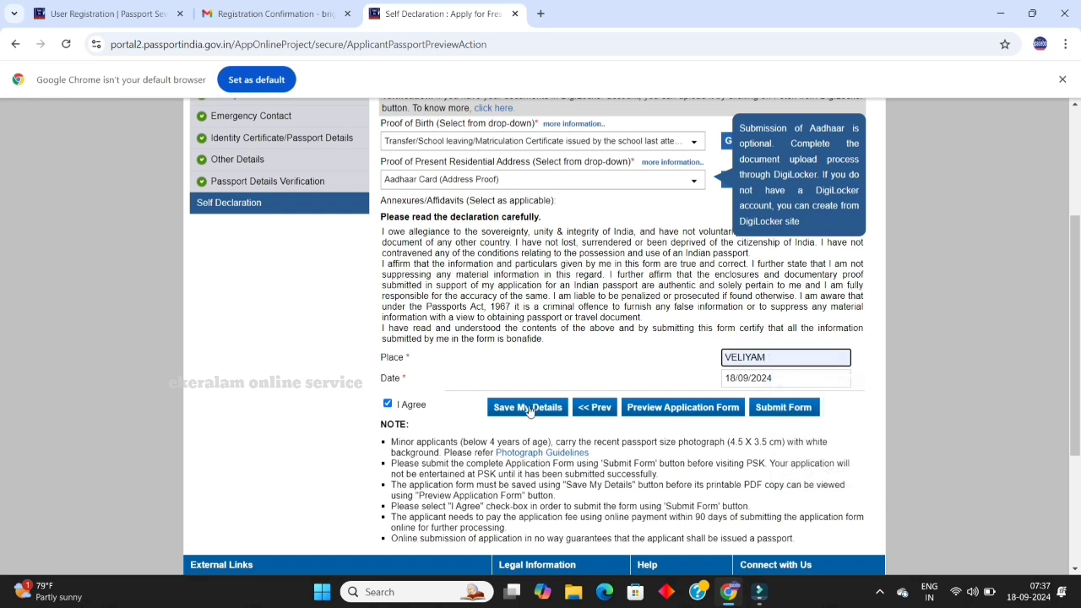
scroll(574, 418, "up", 1)
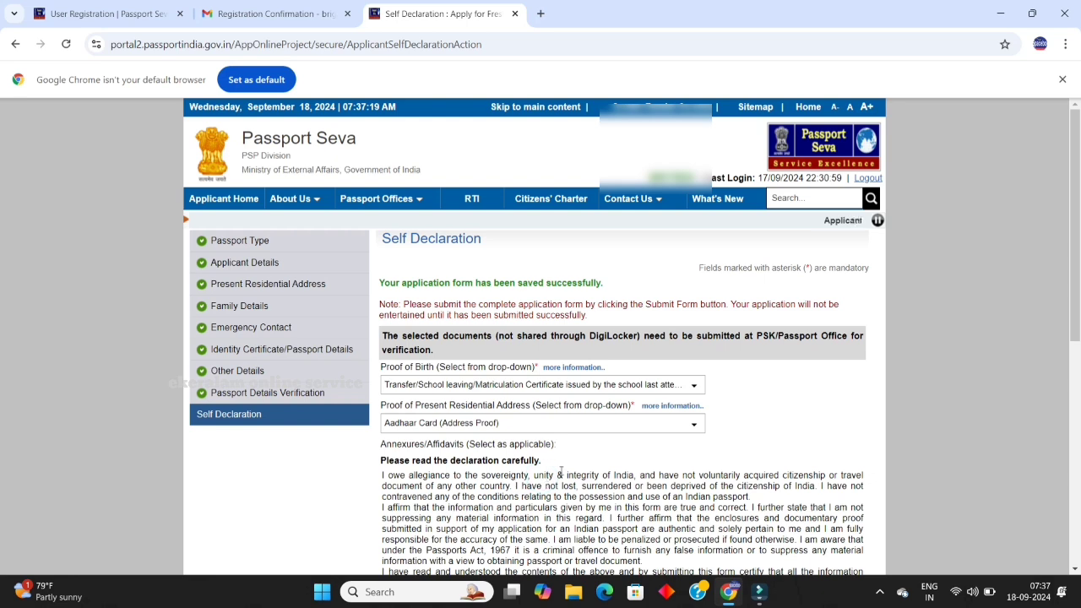
Step: Open the Passport Application Form preview, look it over, and return to the Self Declaration tab
scroll(680, 412, "down", 3)
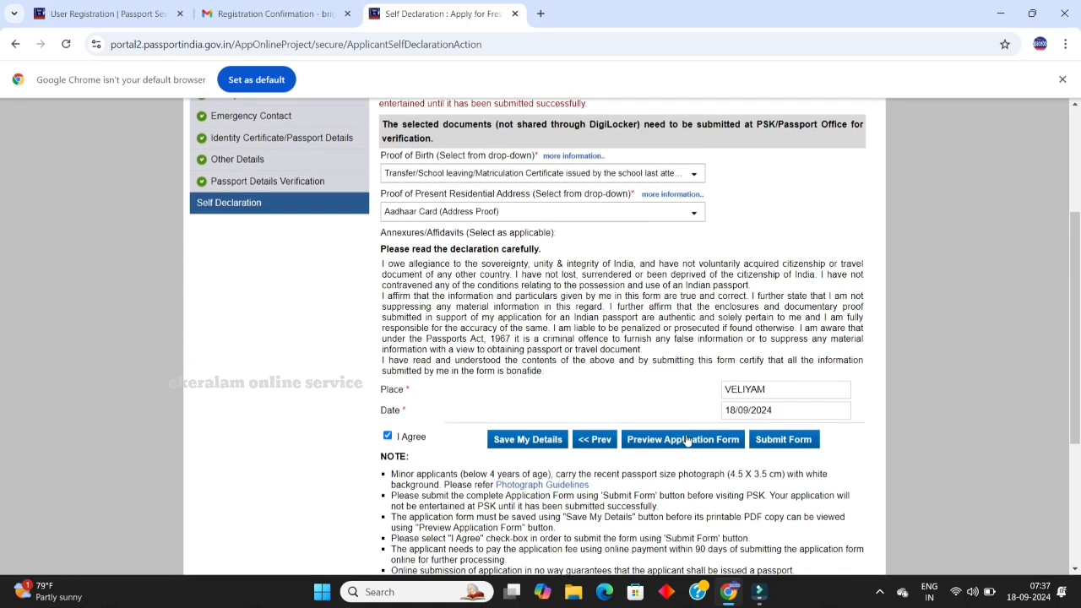
left_click(686, 440)
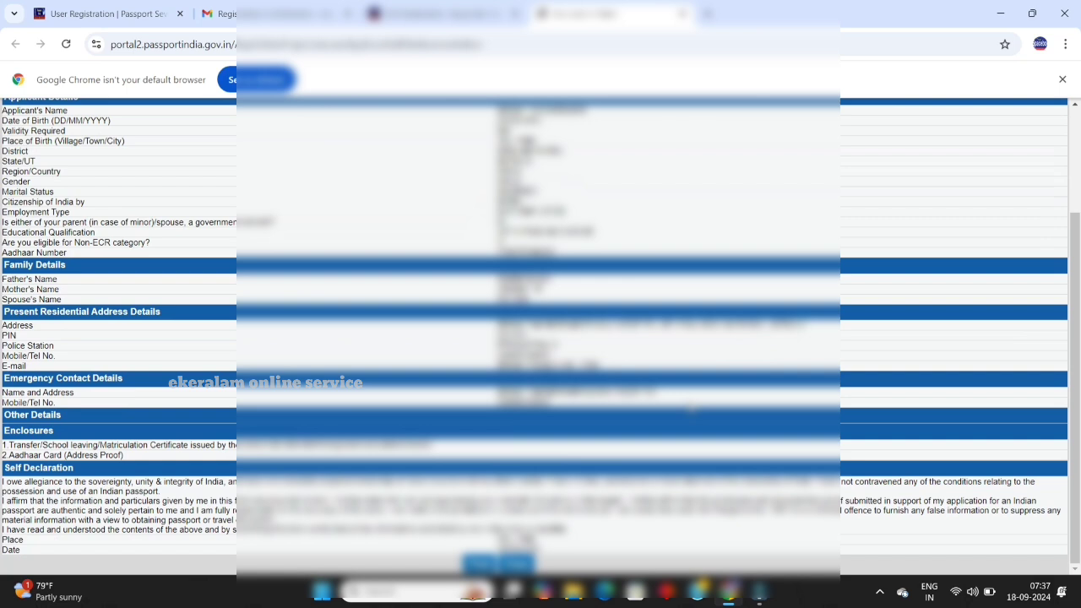
scroll(692, 408, "up", 2)
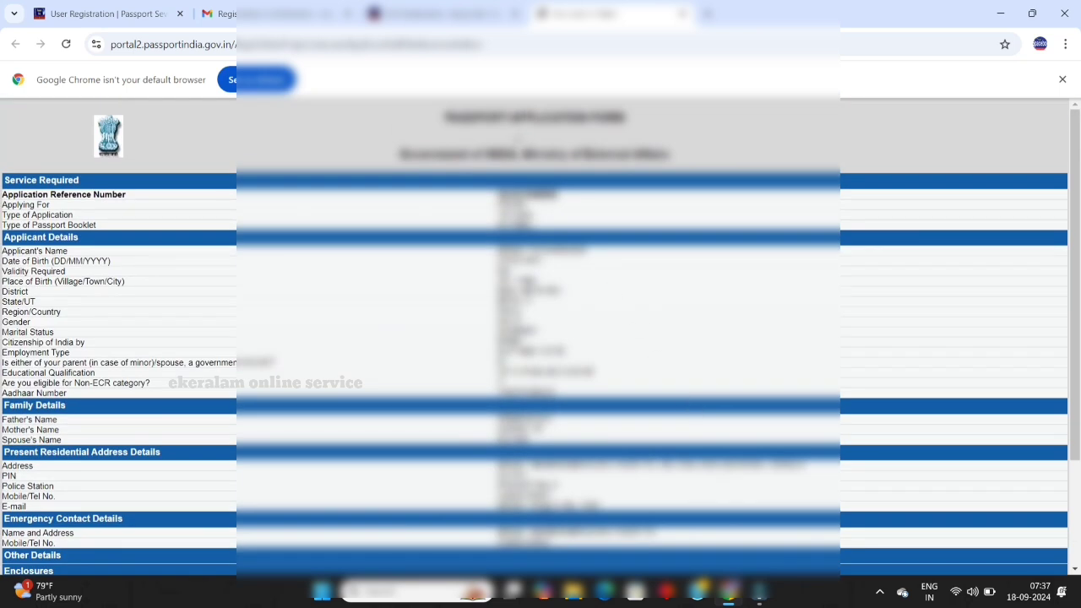
left_click(456, 15)
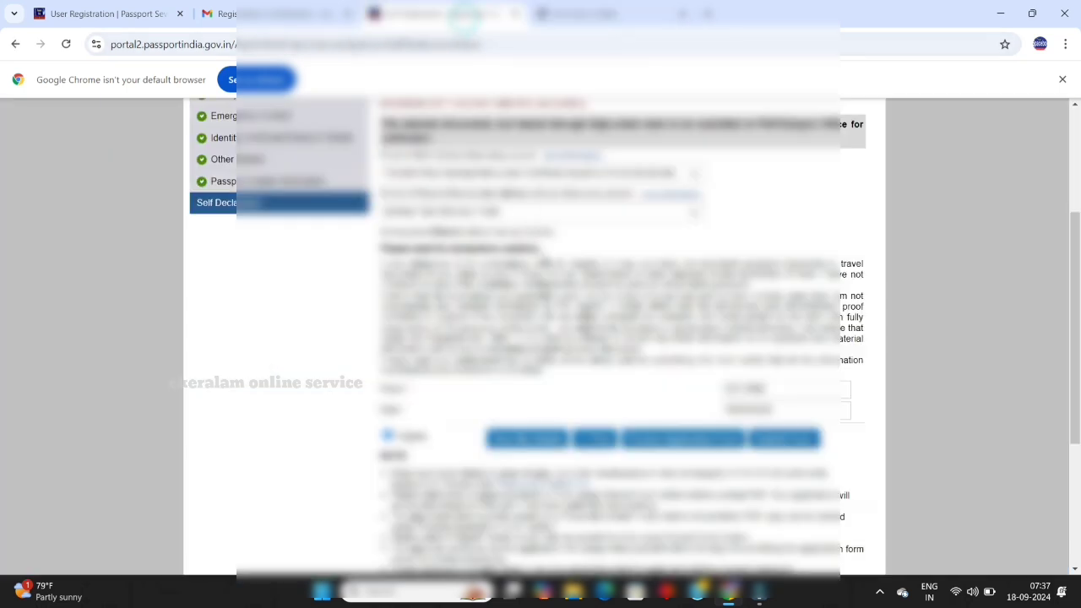
Step: Submit the form, then select it in View Saved/Submitted Applications
left_click(787, 443)
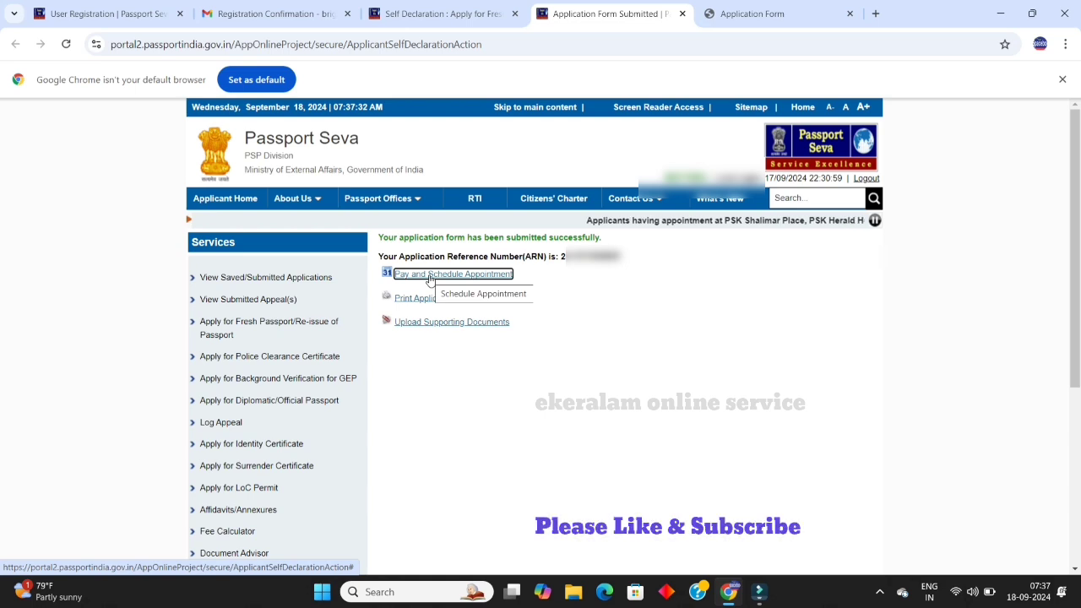
left_click(277, 285)
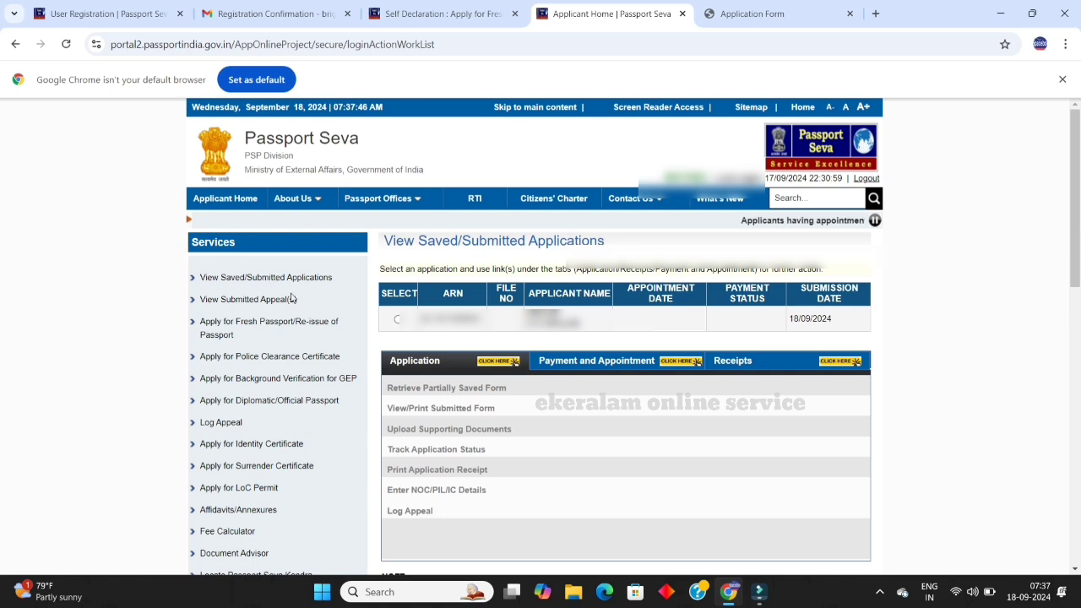
left_click(396, 320)
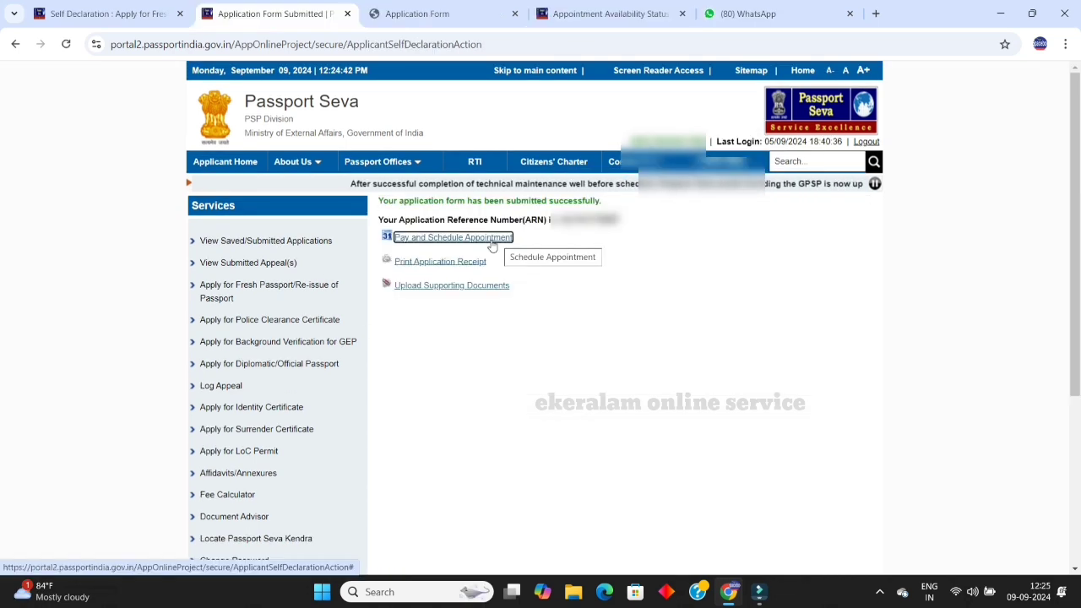
Step: Pick SBI Online as the payment mode and continue to appointment location selection
left_click(492, 243)
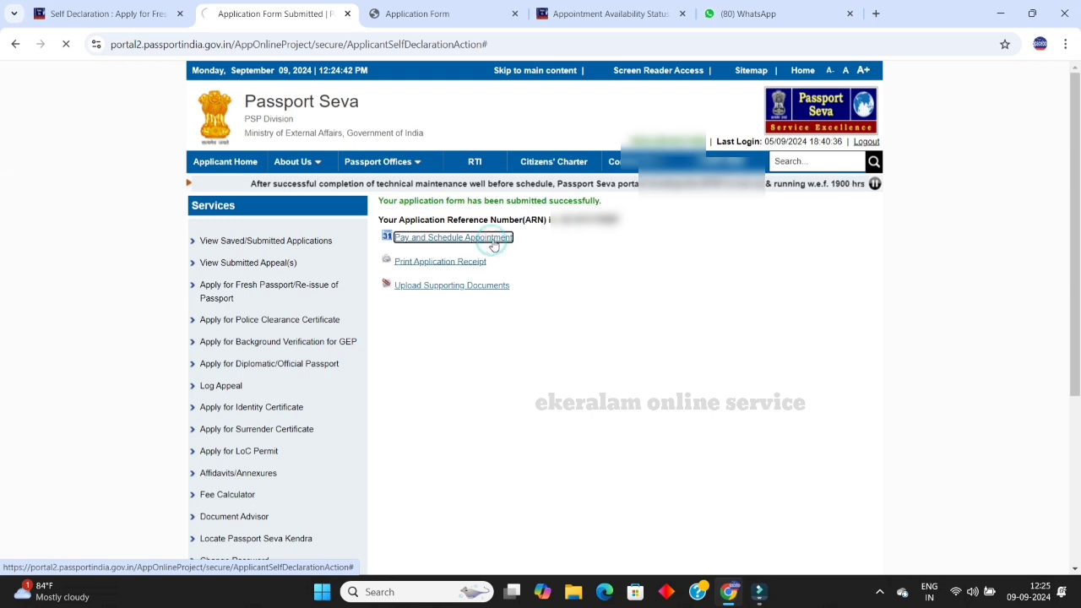
left_click(450, 301)
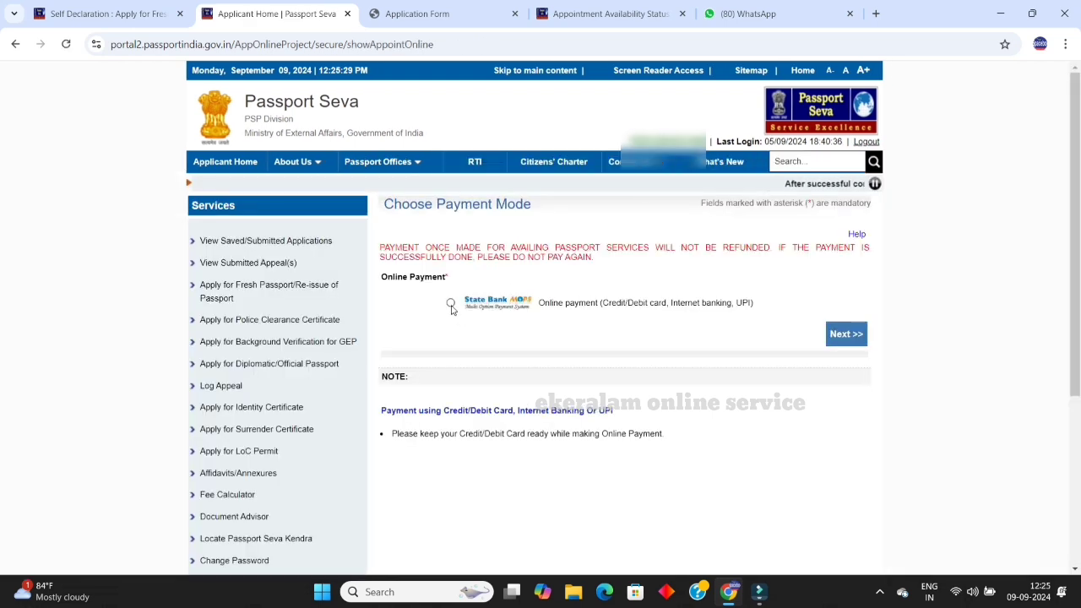
left_click(834, 335)
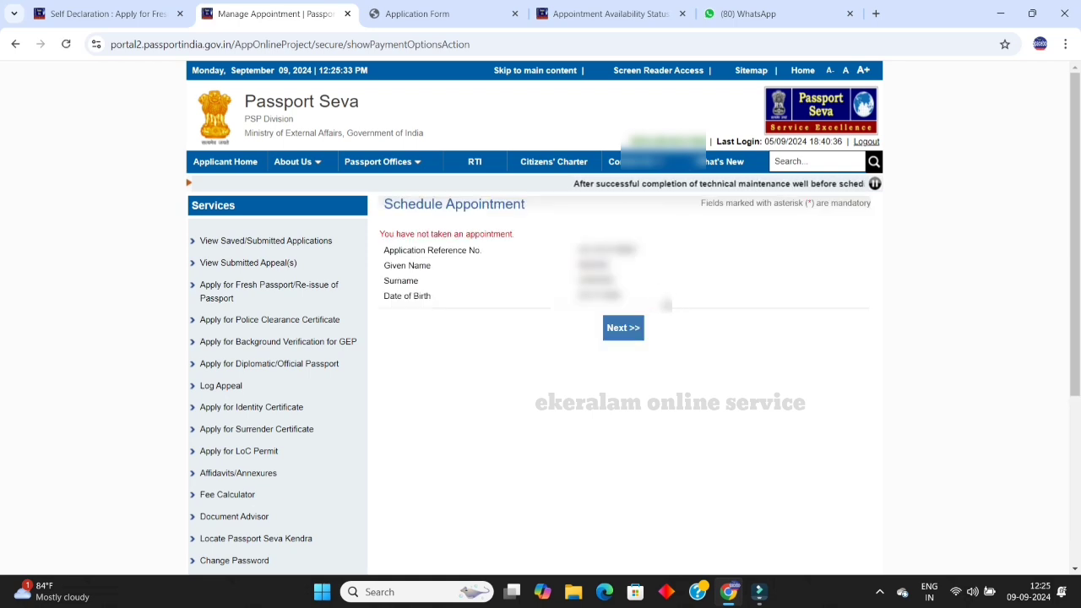
left_click(633, 331)
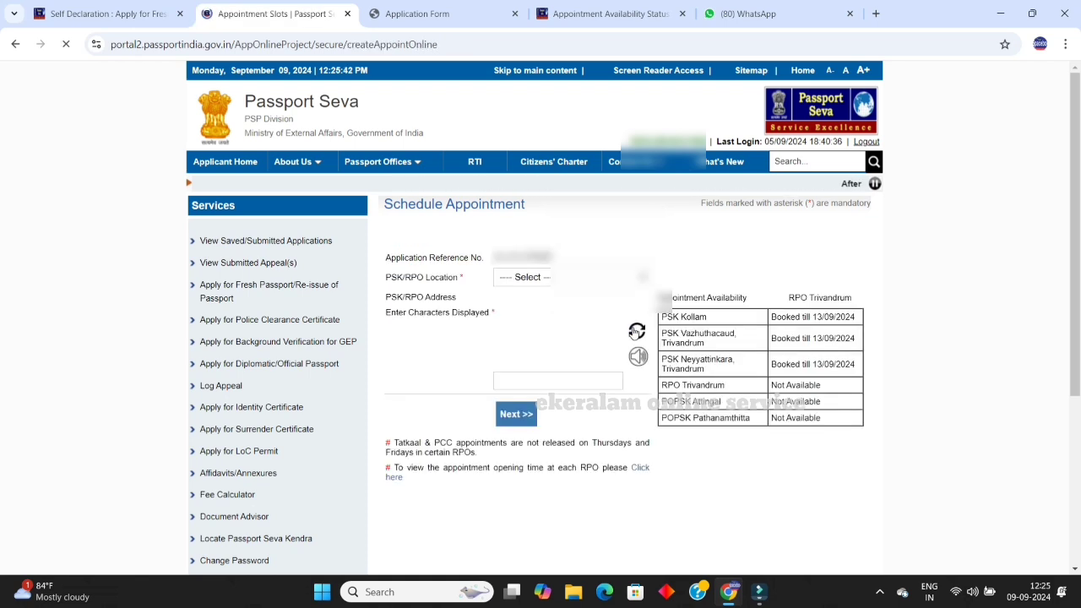
Step: Select PSK Kollam as the location, enter the displayed captcha, and search for Tatkaal slots
left_click(617, 283)
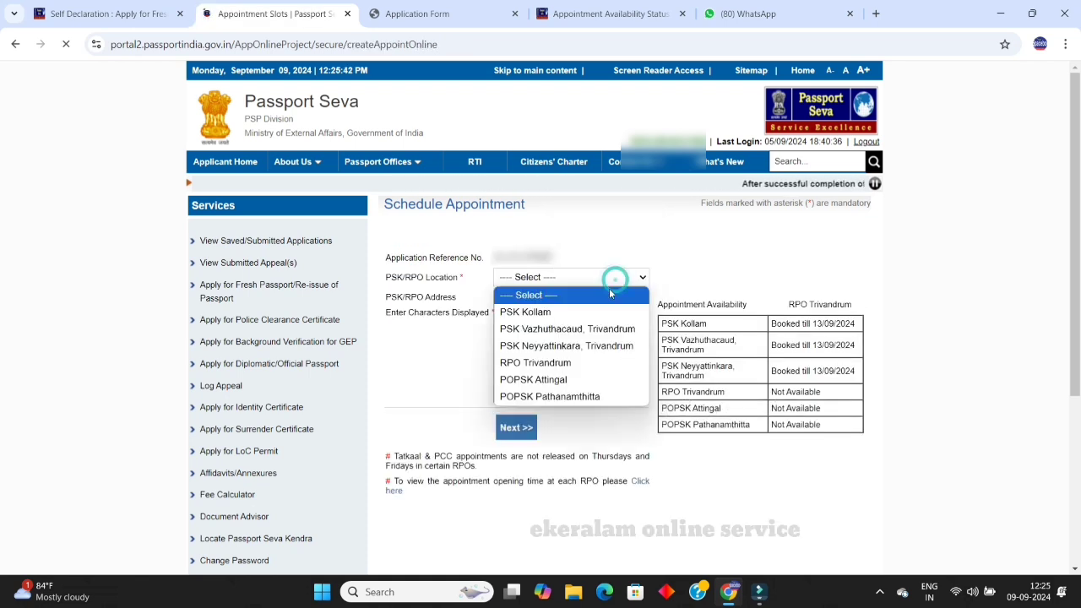
left_click(595, 312)
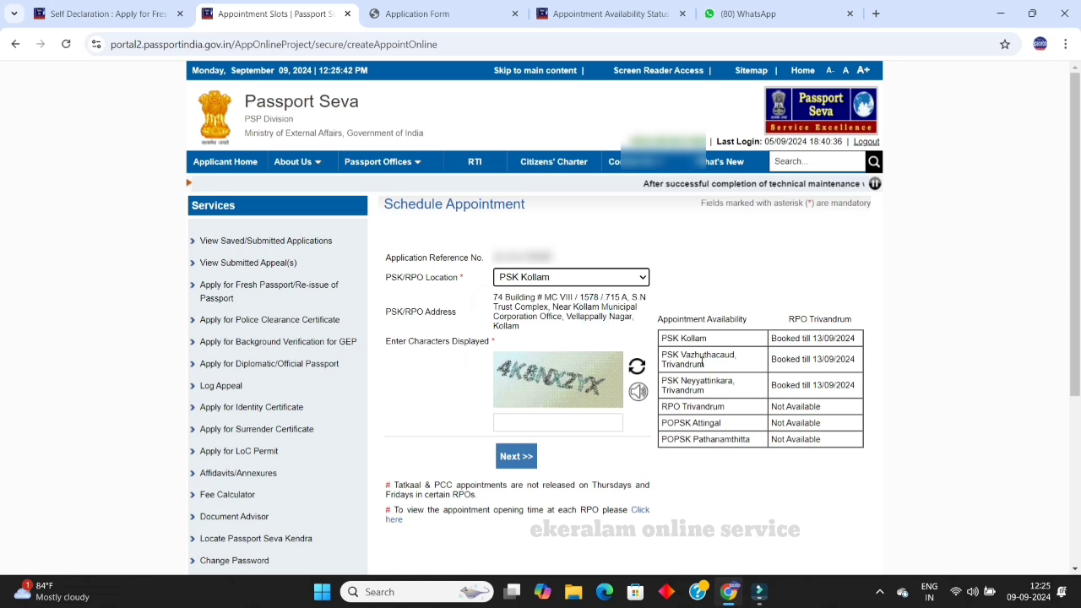
left_click(560, 424)
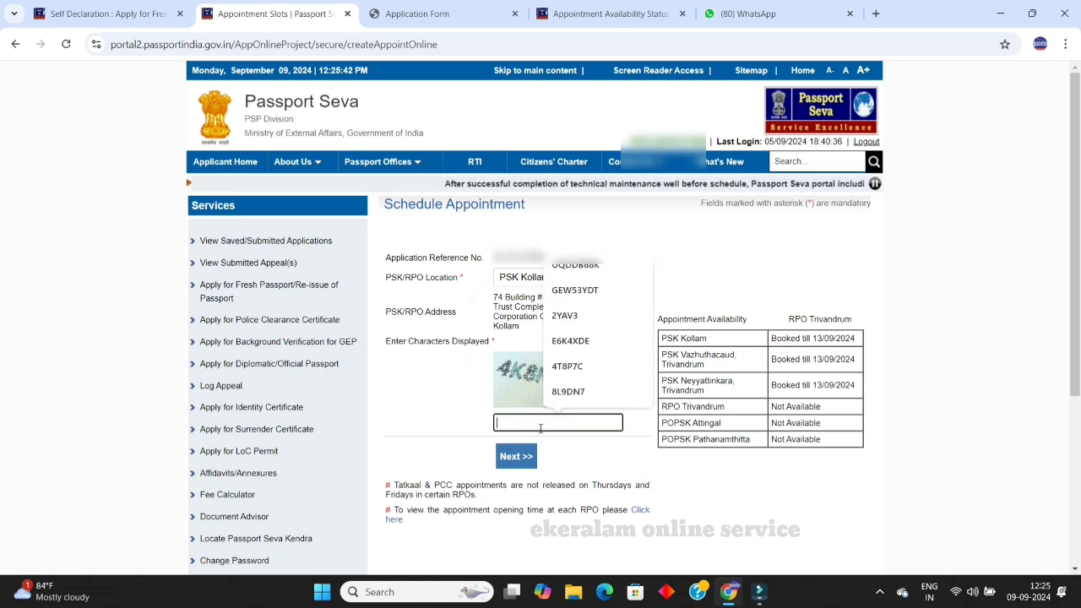
type("4")
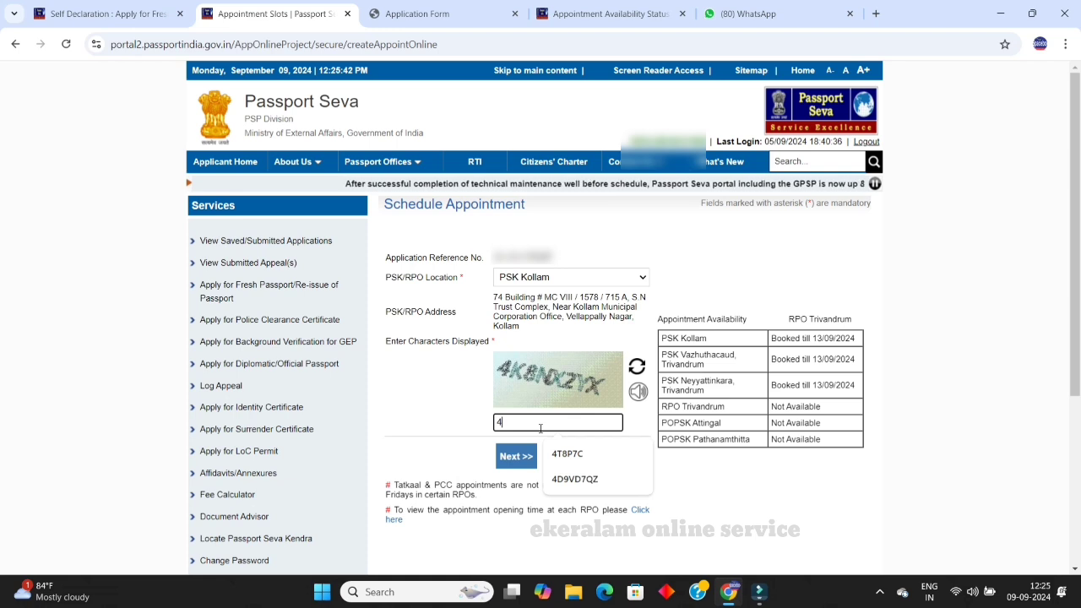
type("K")
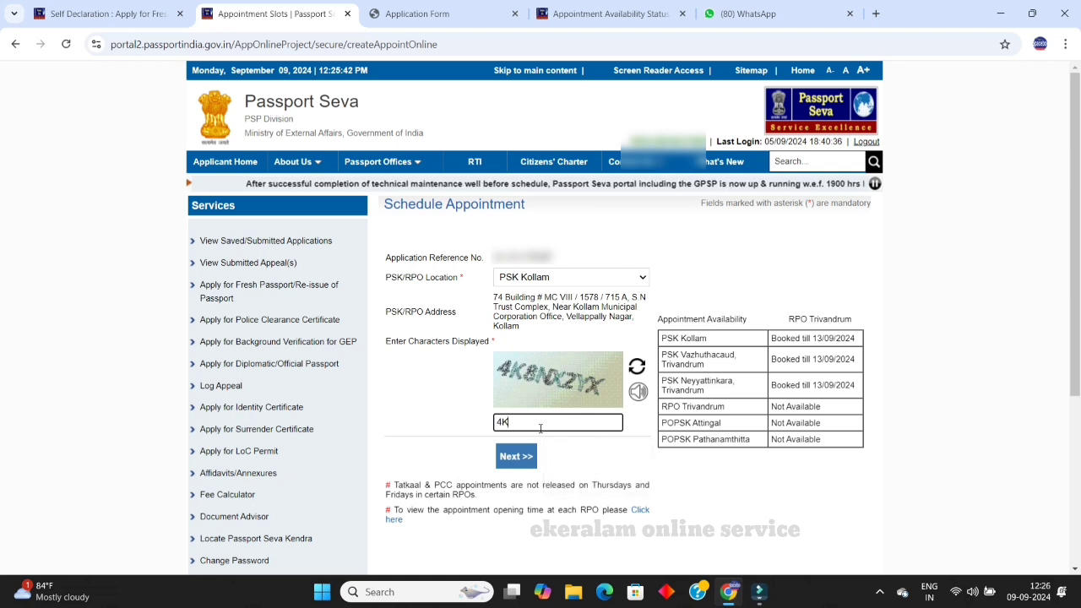
type("8")
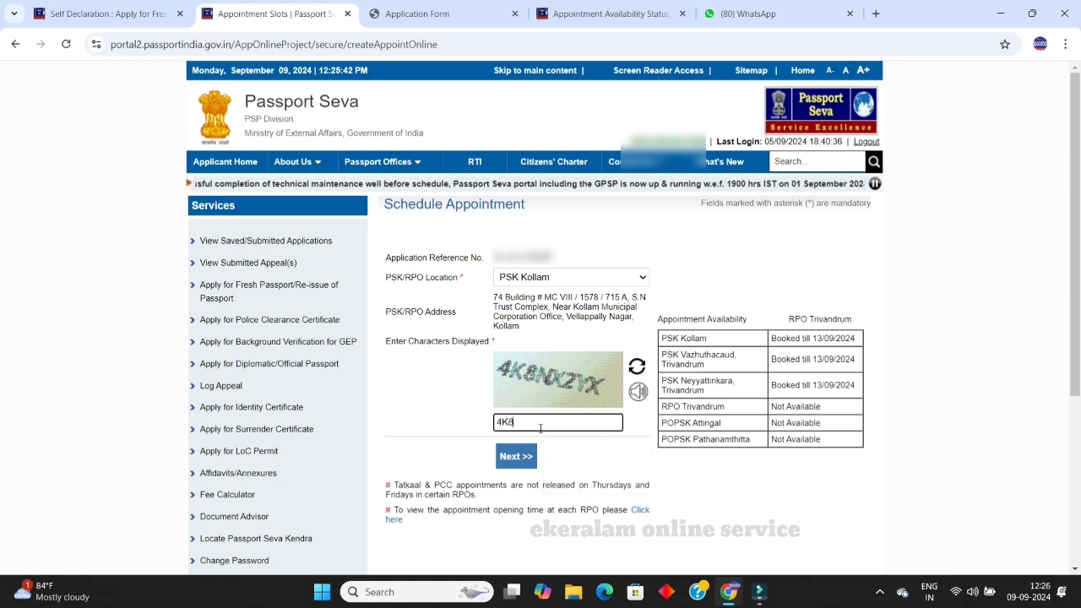
type("N")
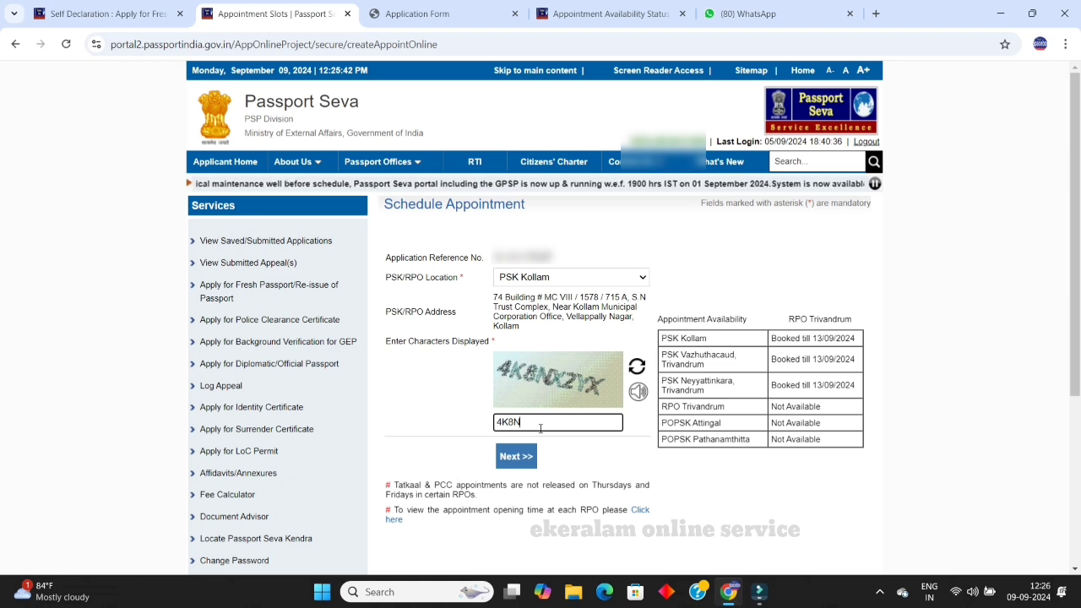
type("XZ")
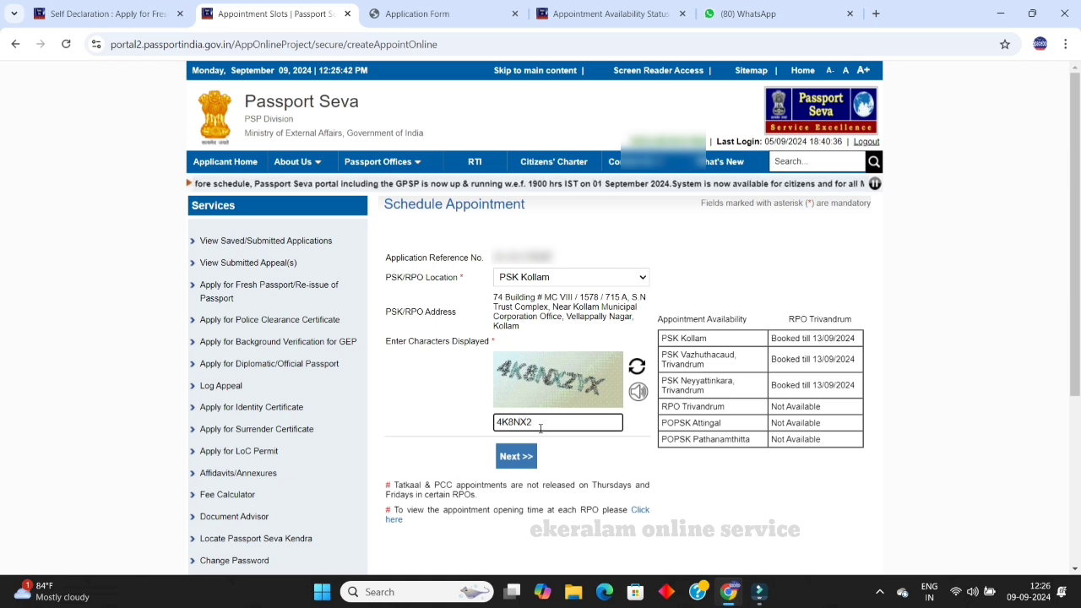
type("YX")
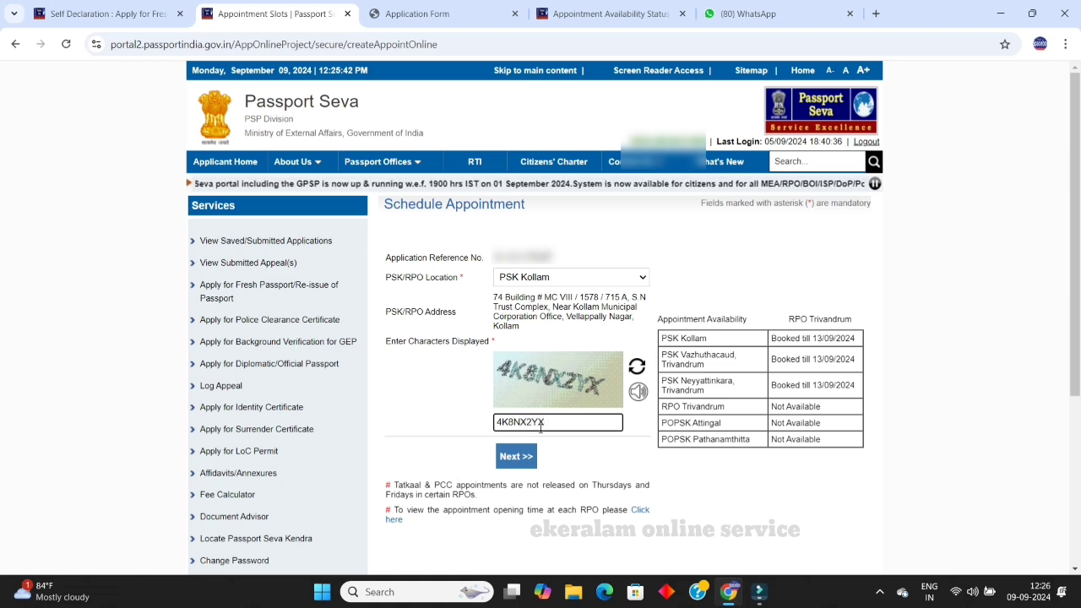
left_click(517, 457)
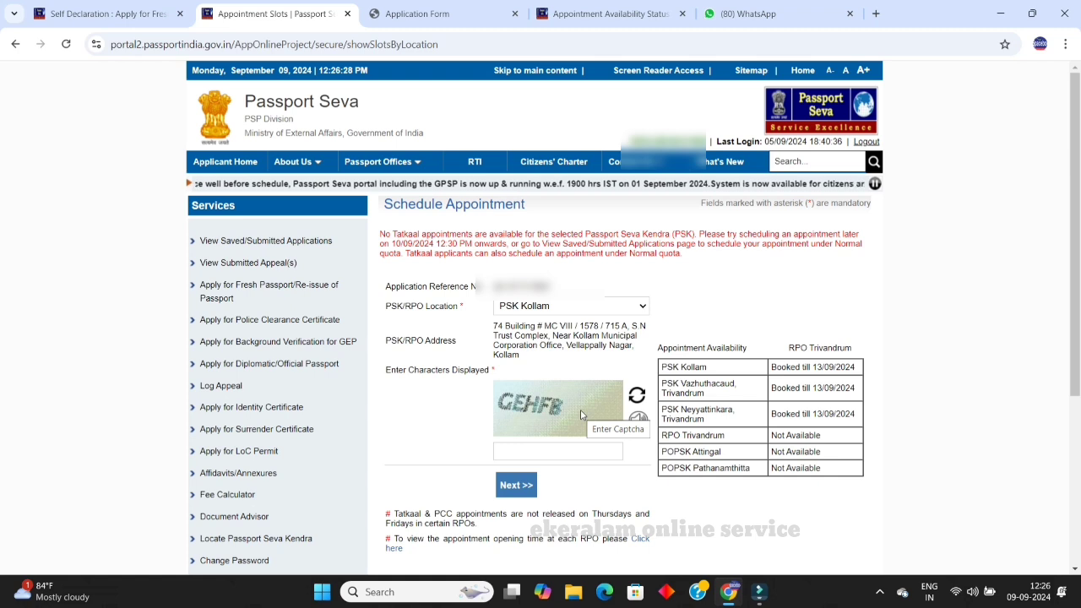
Step: Start typing the displayed captcha characters into the verification field
left_click(534, 446)
type("G")
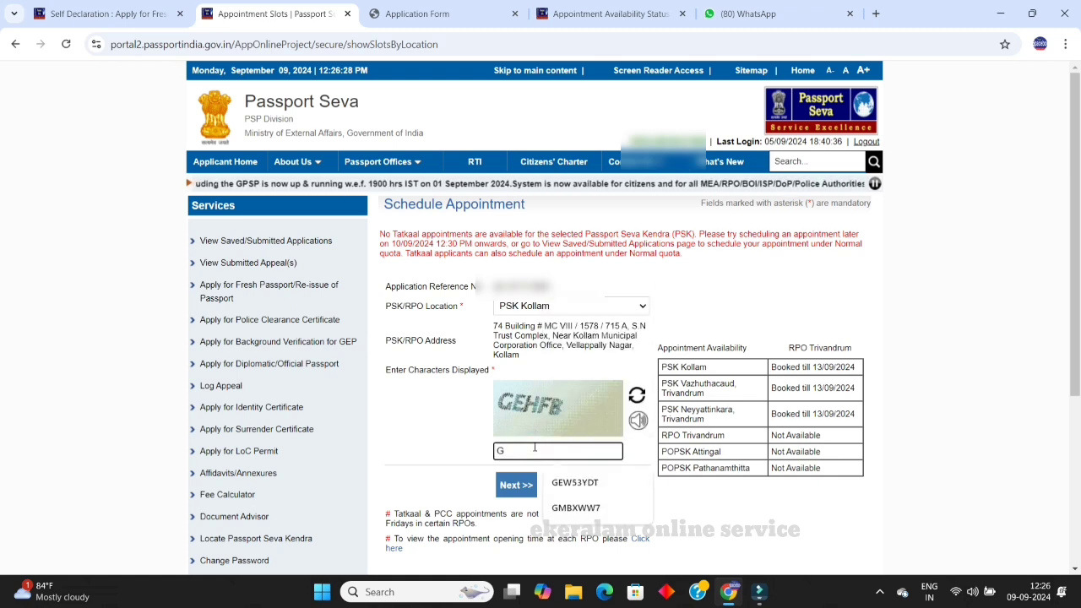
type("E")
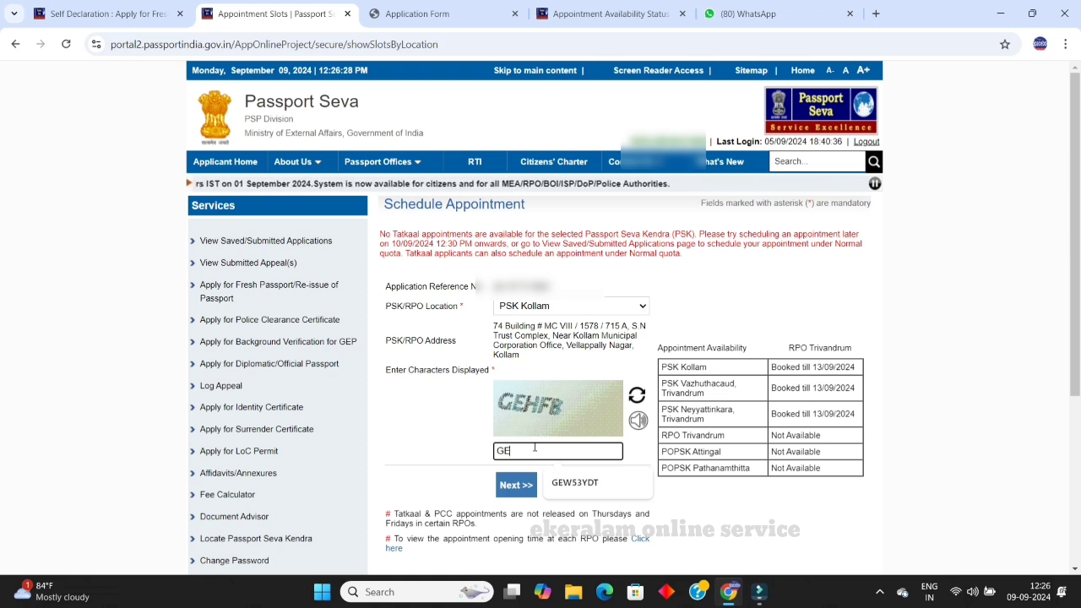
type("H")
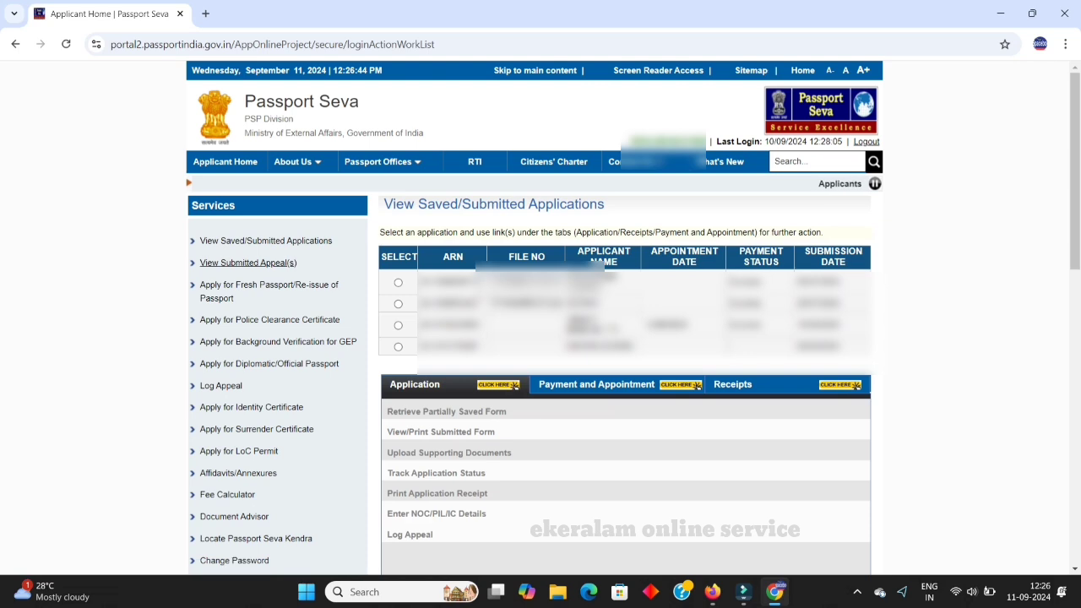
Step: For the fourth application, start Pay and Schedule Appointment with online payment
left_click(398, 347)
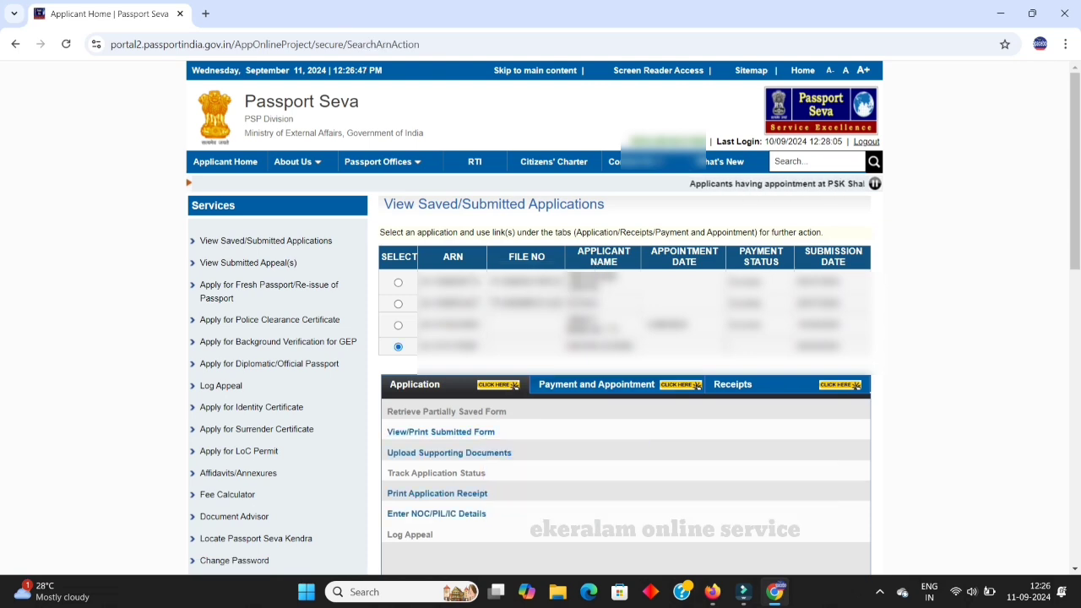
left_click(596, 384)
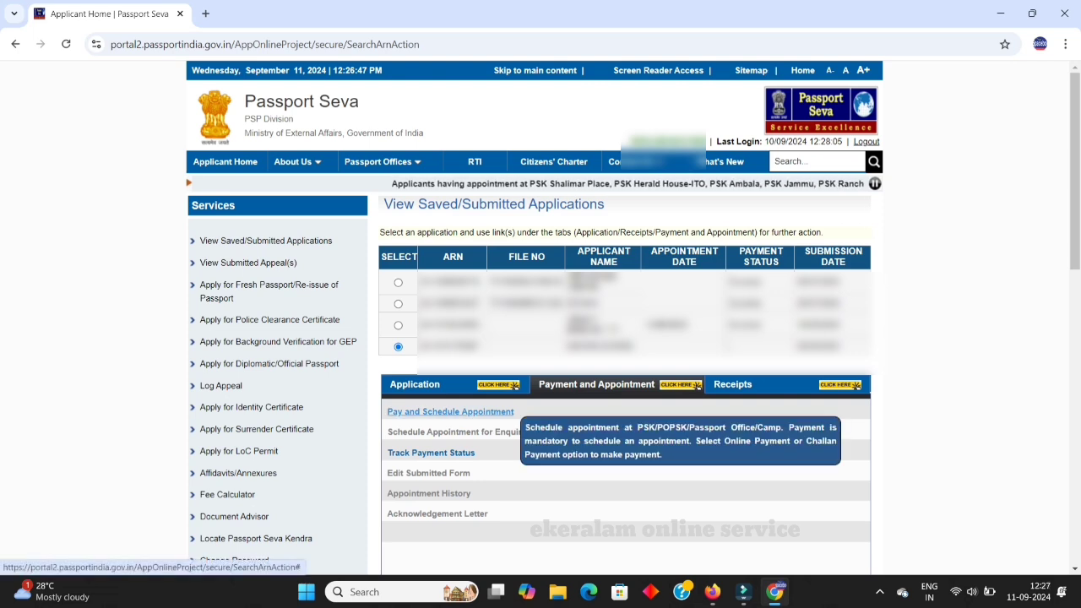
left_click(486, 411)
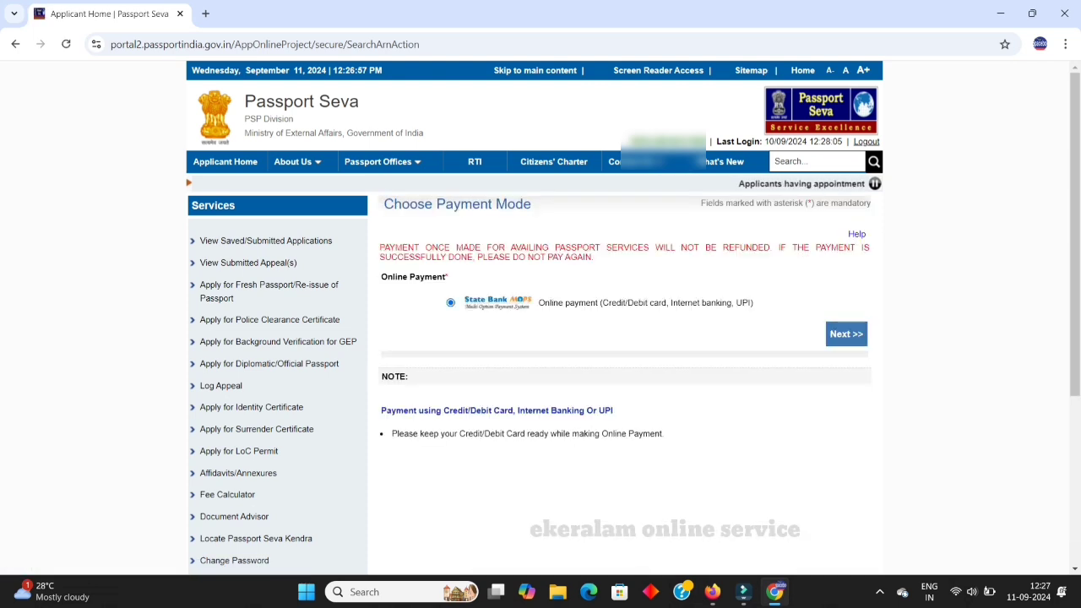
left_click(846, 335)
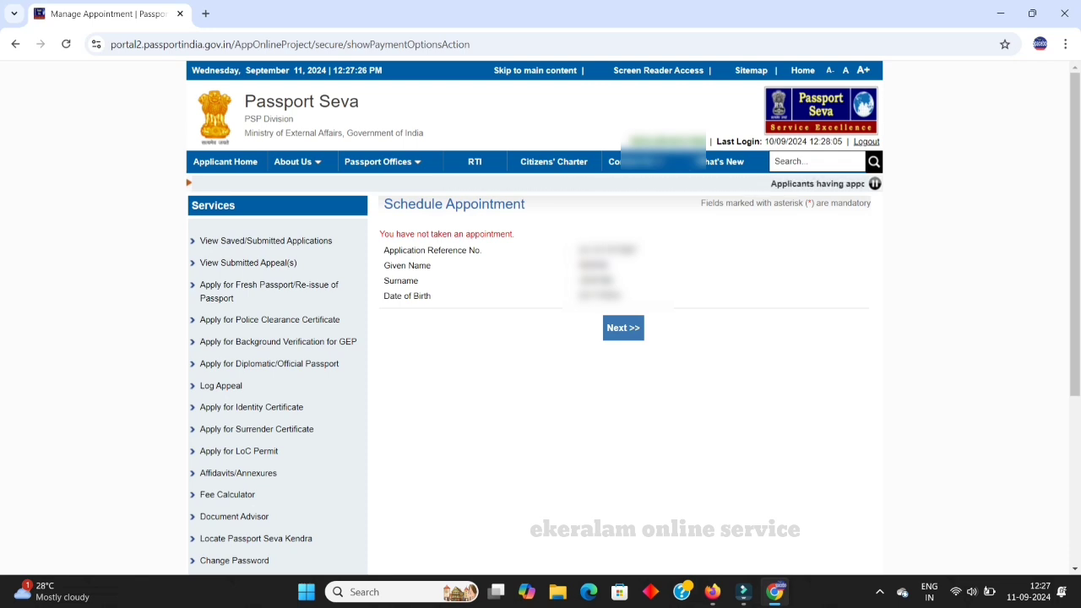
left_click(623, 328)
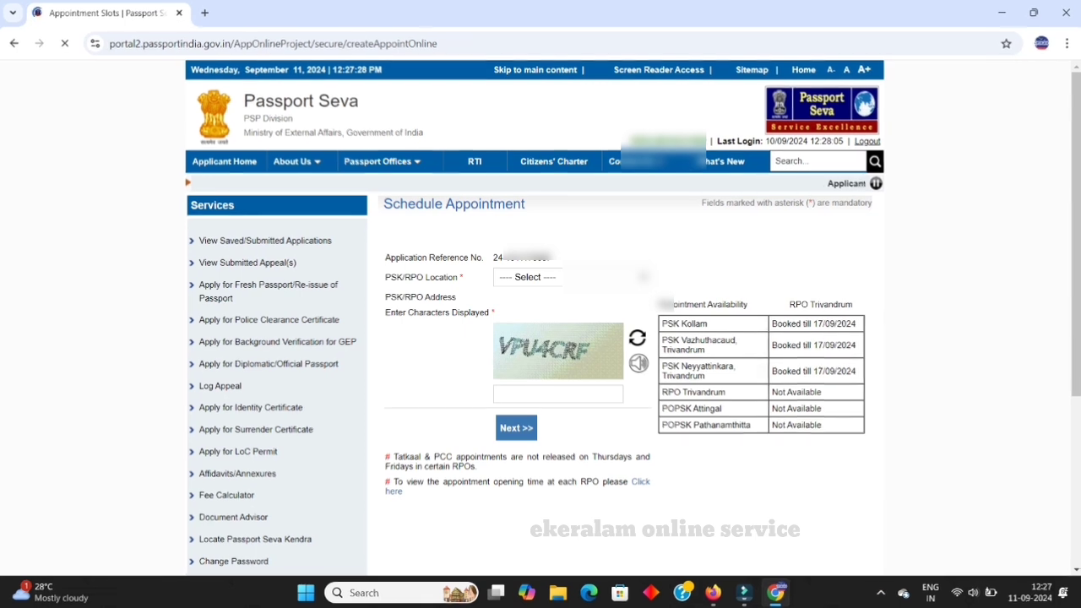
Step: Choose PSK Kollam as the location and begin entering the captcha
left_click(573, 277)
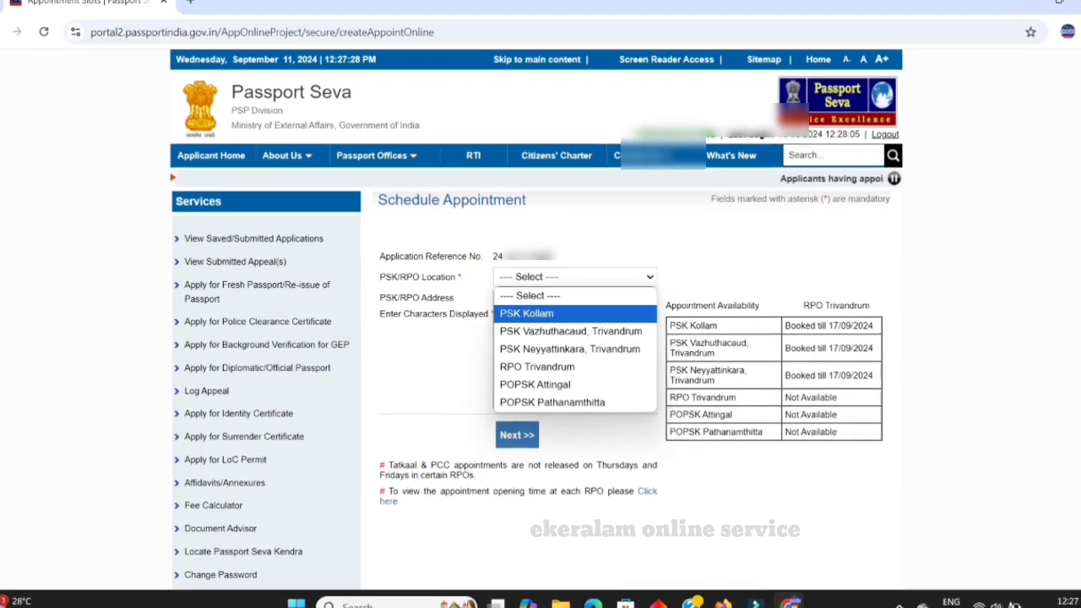
left_click(526, 313)
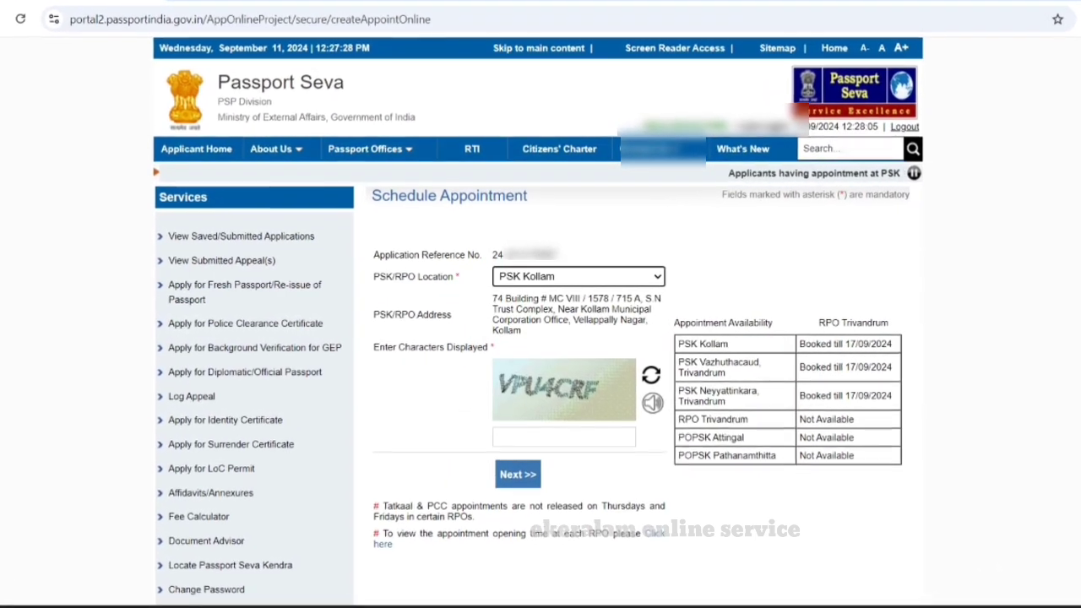
left_click(562, 433)
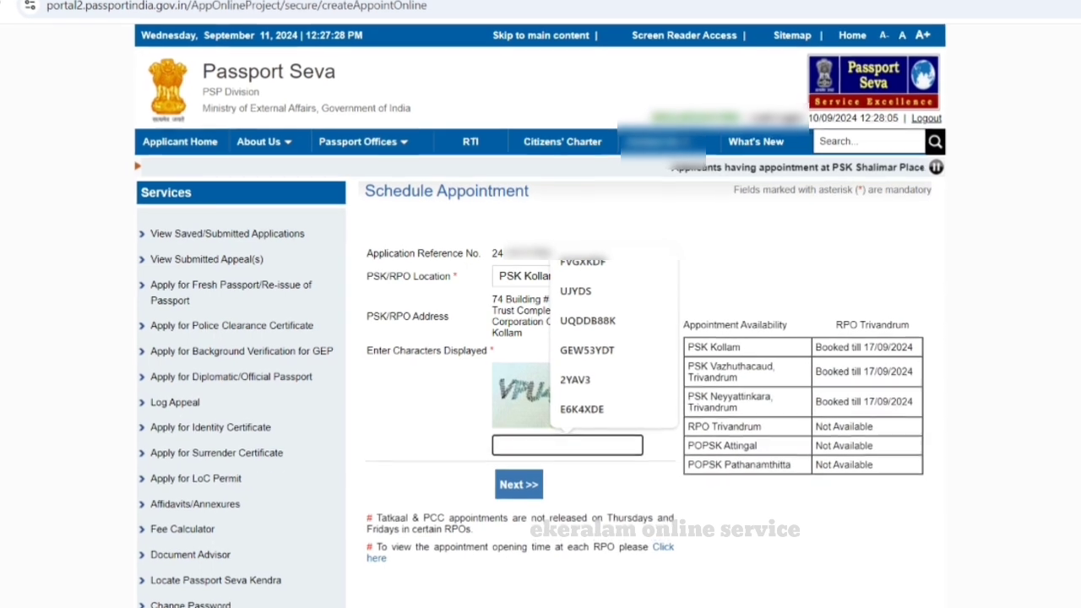
type("V")
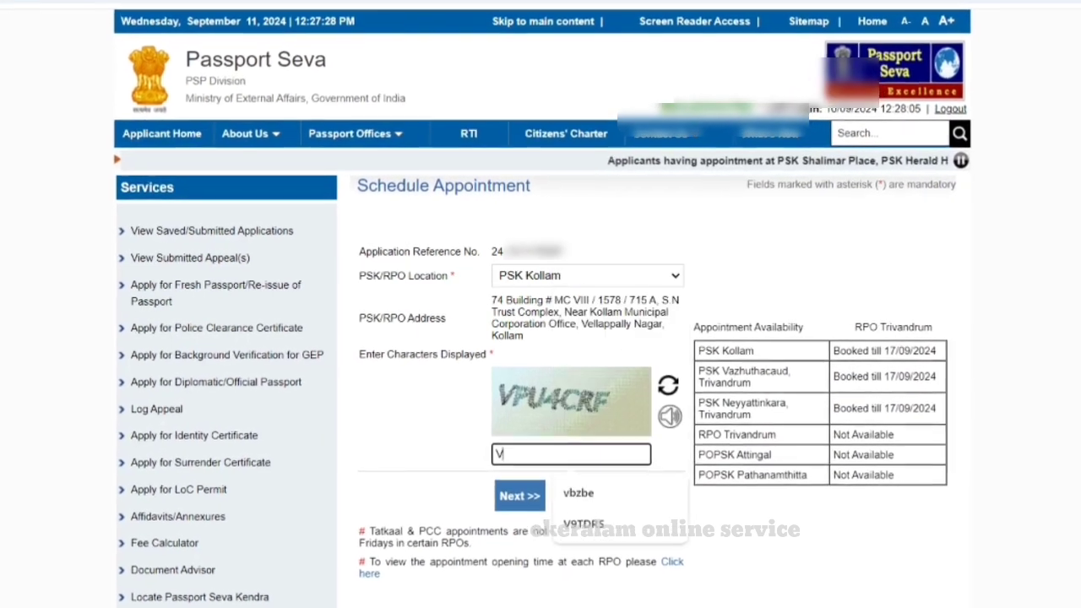
type("PU")
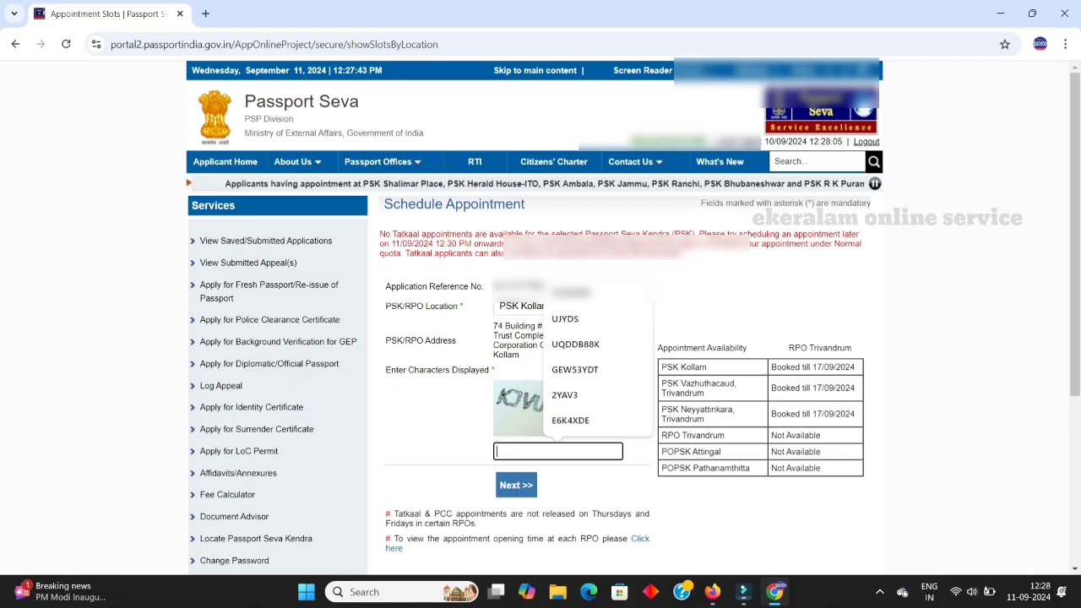
Step: Type and submit the displayed captcha, retrying with each freshly shown one
type("KJ")
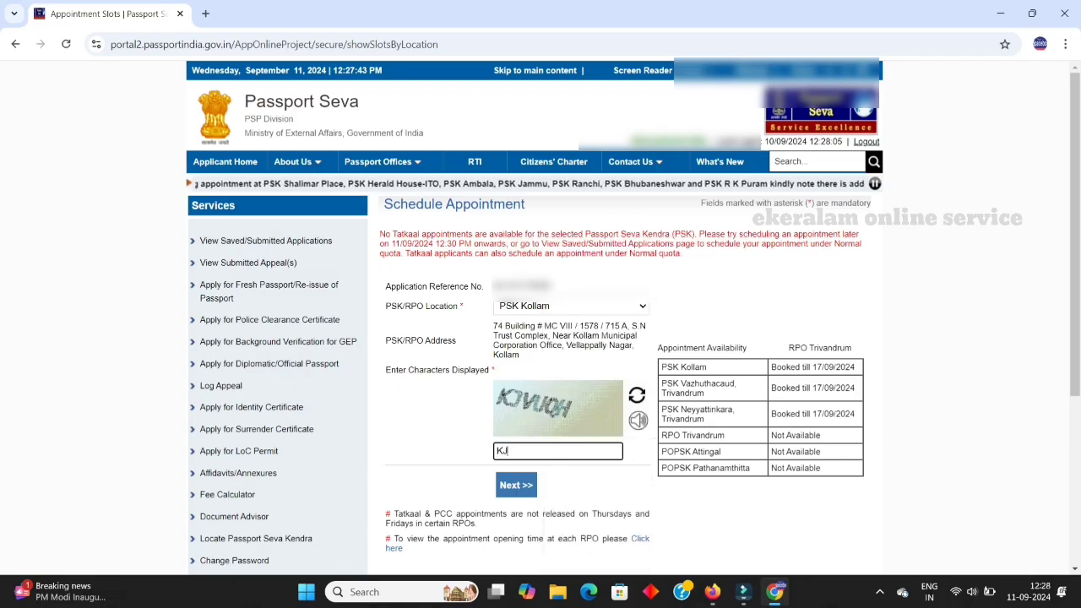
type("VUQH")
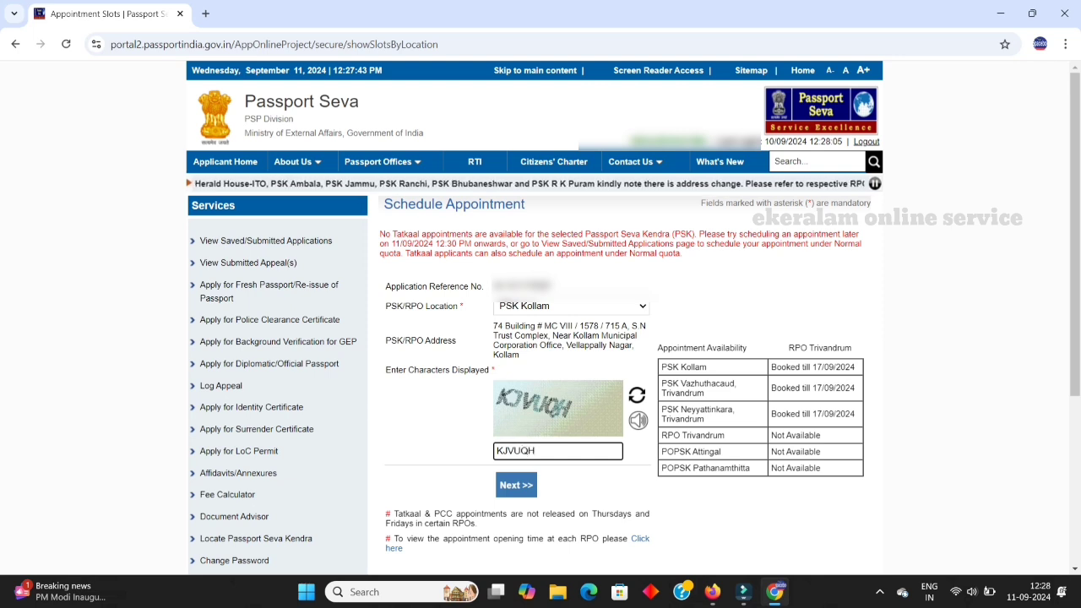
key("Return")
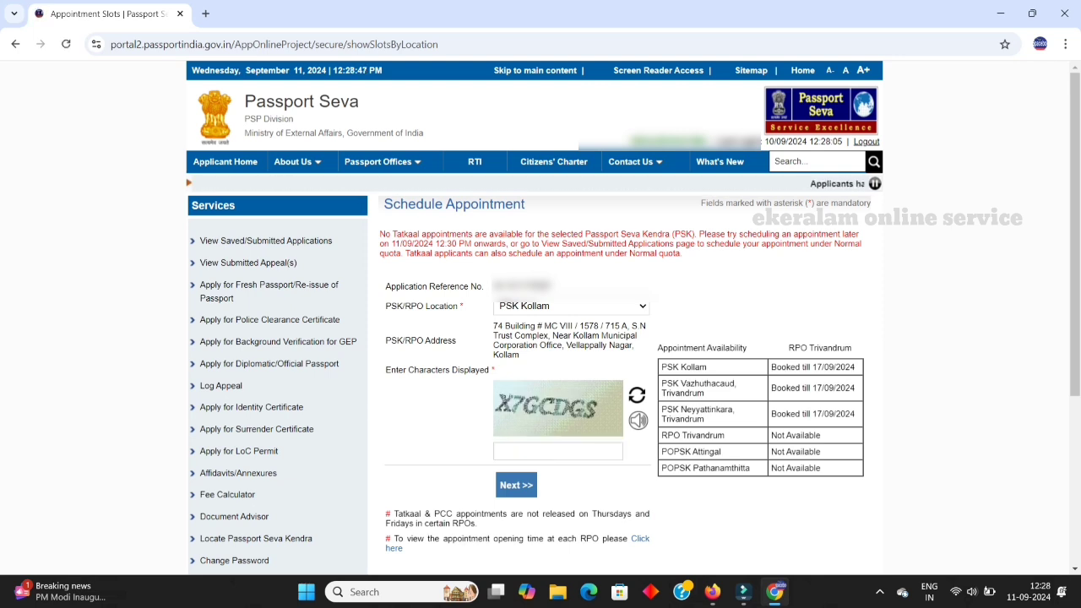
left_click(558, 452)
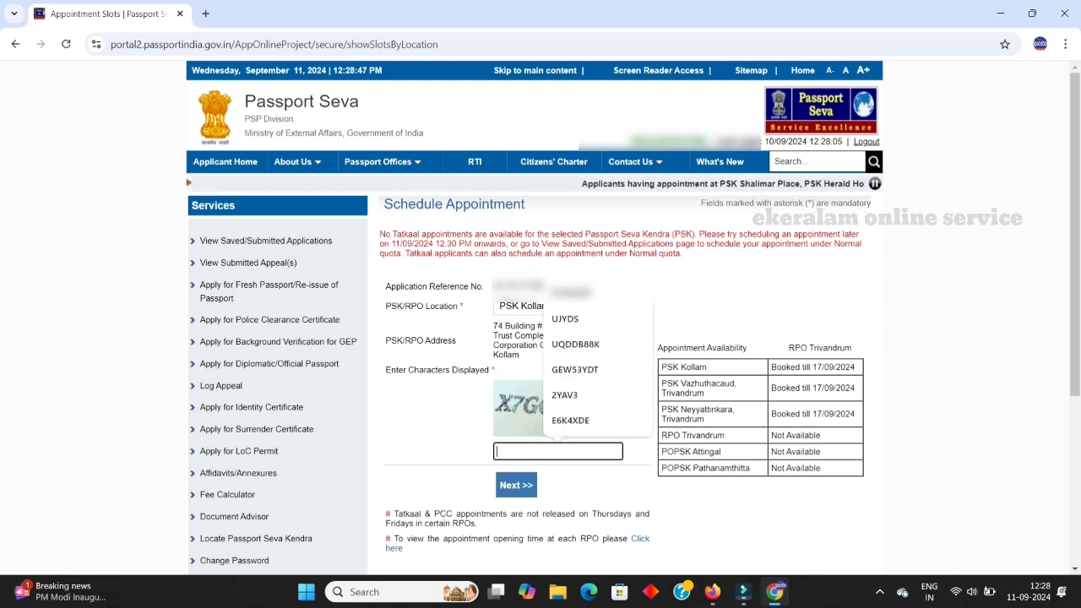
type("X7GC")
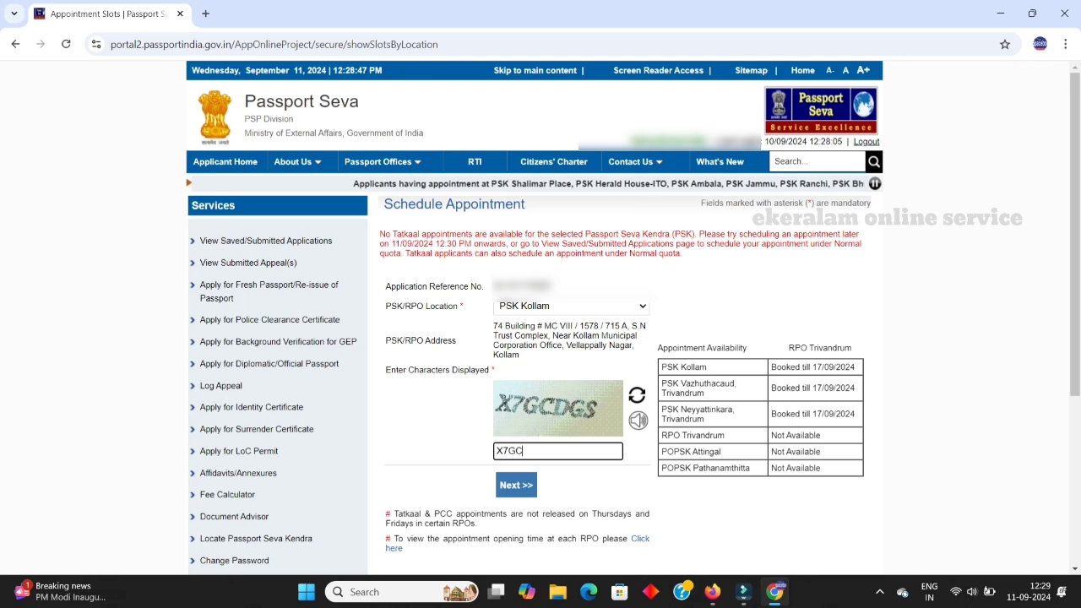
type("DGS")
key("Return")
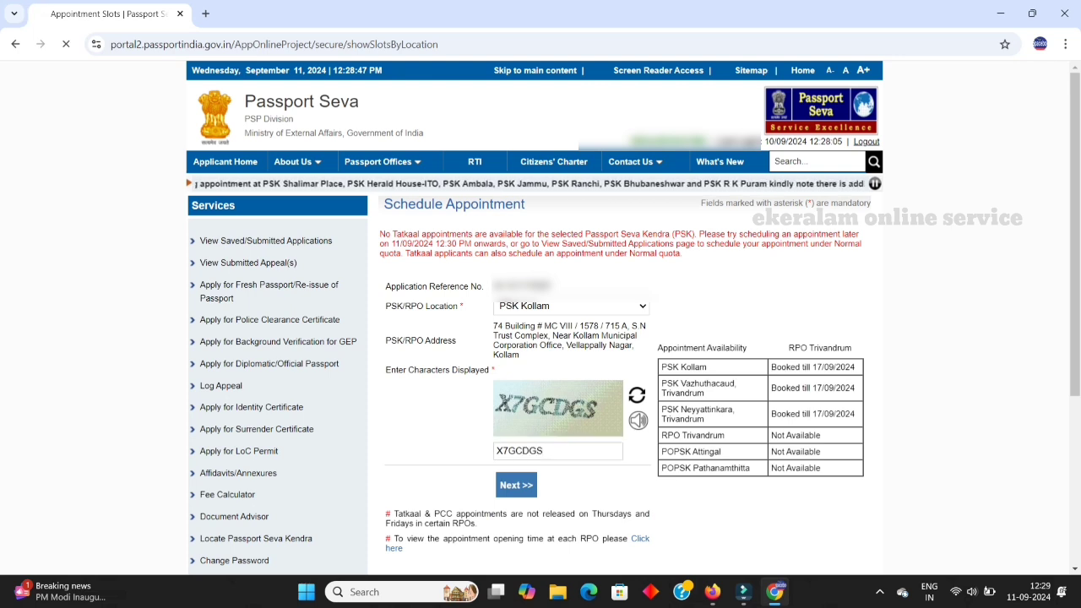
left_click(558, 451)
type("WT")
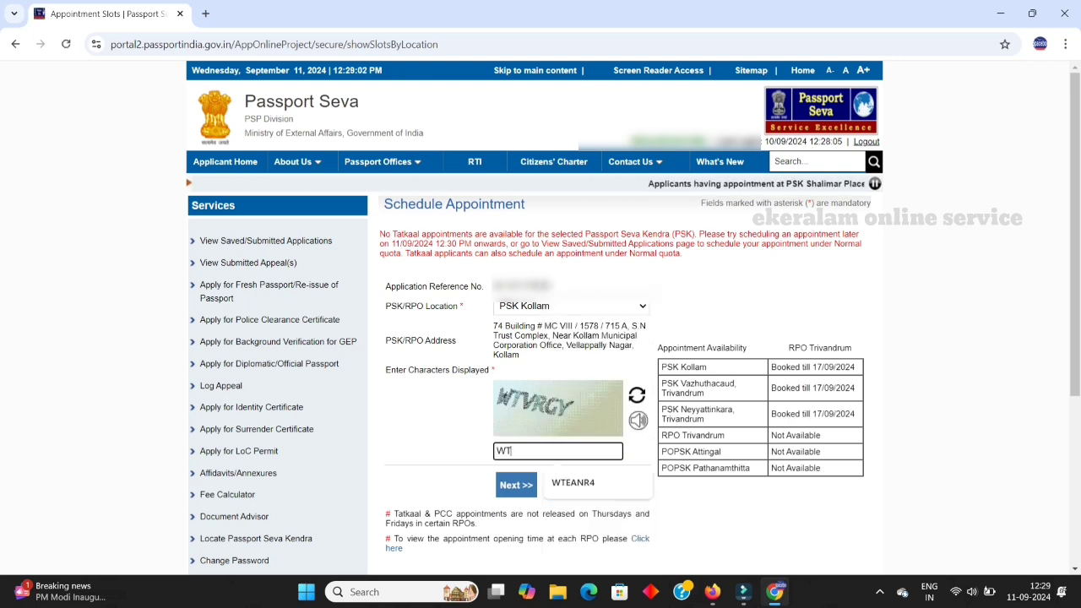
type("VRGY")
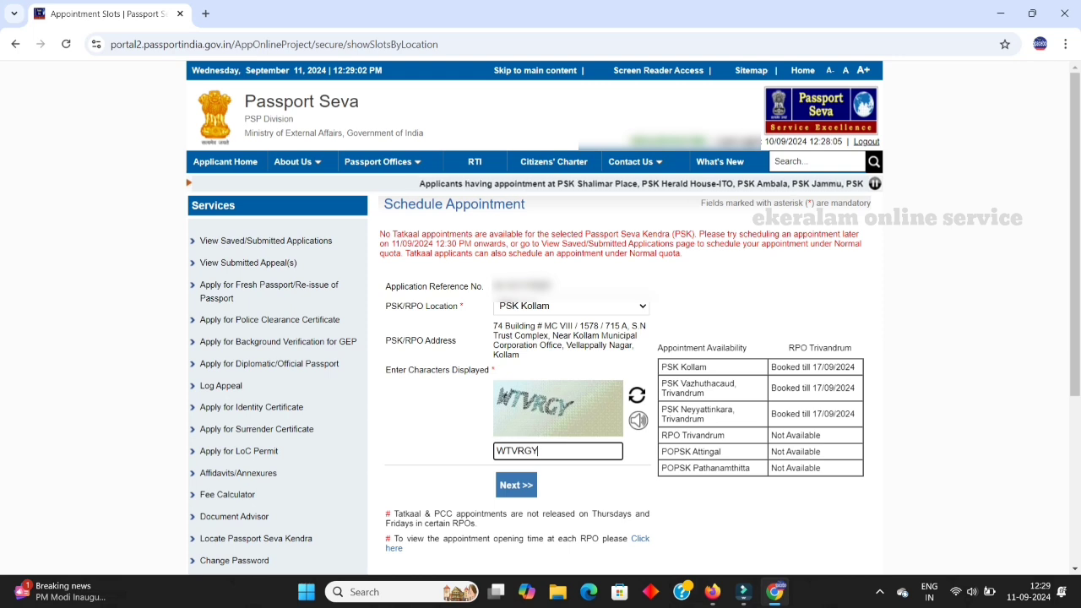
key("Return")
left_click(557, 452)
type("Z")
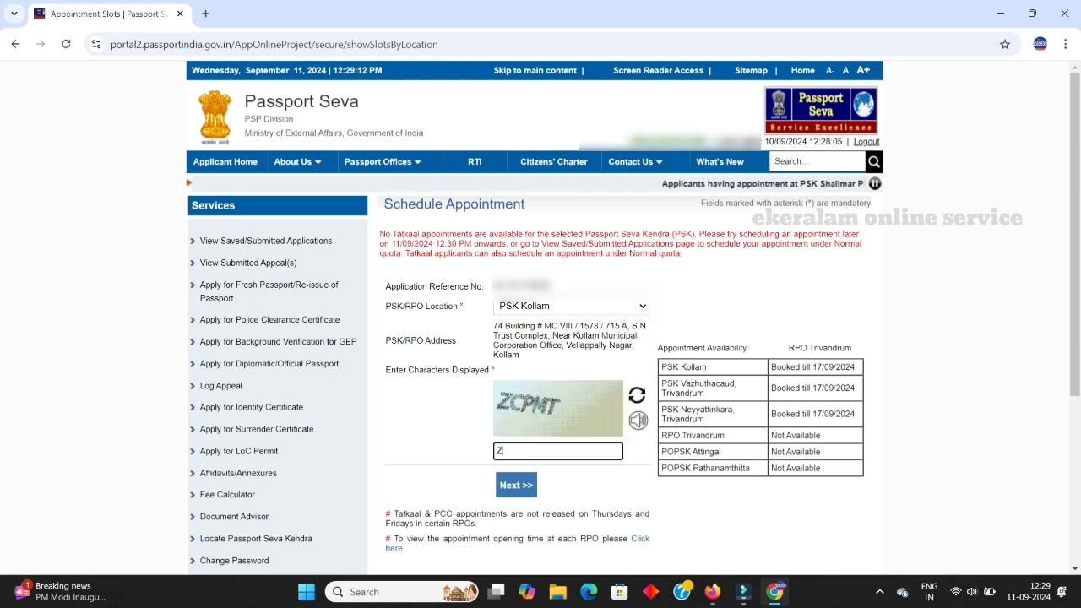
type("CPMT")
key("Return")
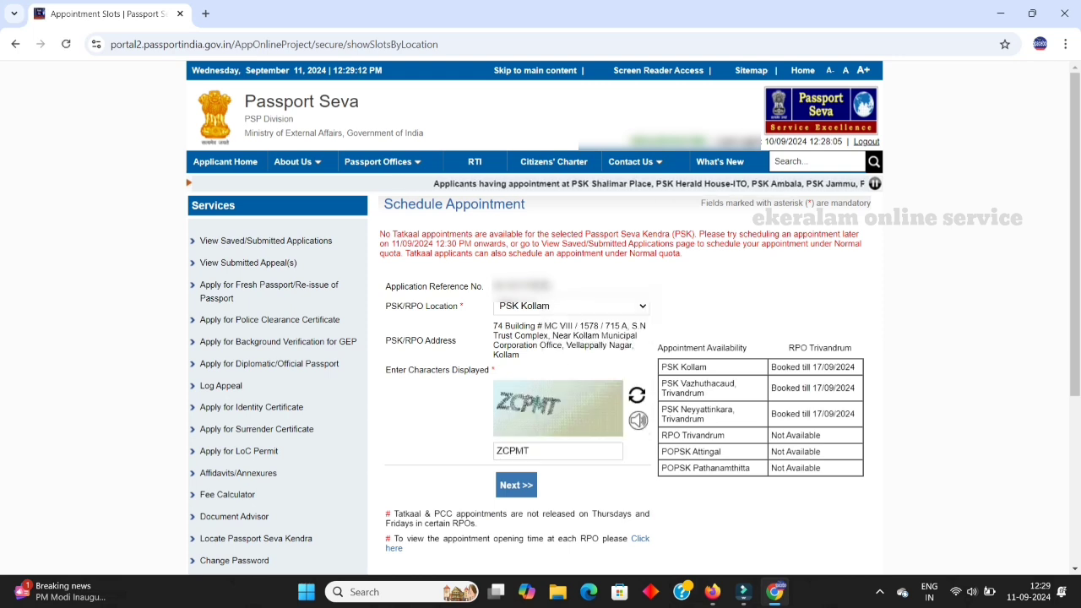
Step: Keep retyping new captchas and submitting until the Pay And Book Appointment page opens
left_click(557, 451)
type("SPMAX")
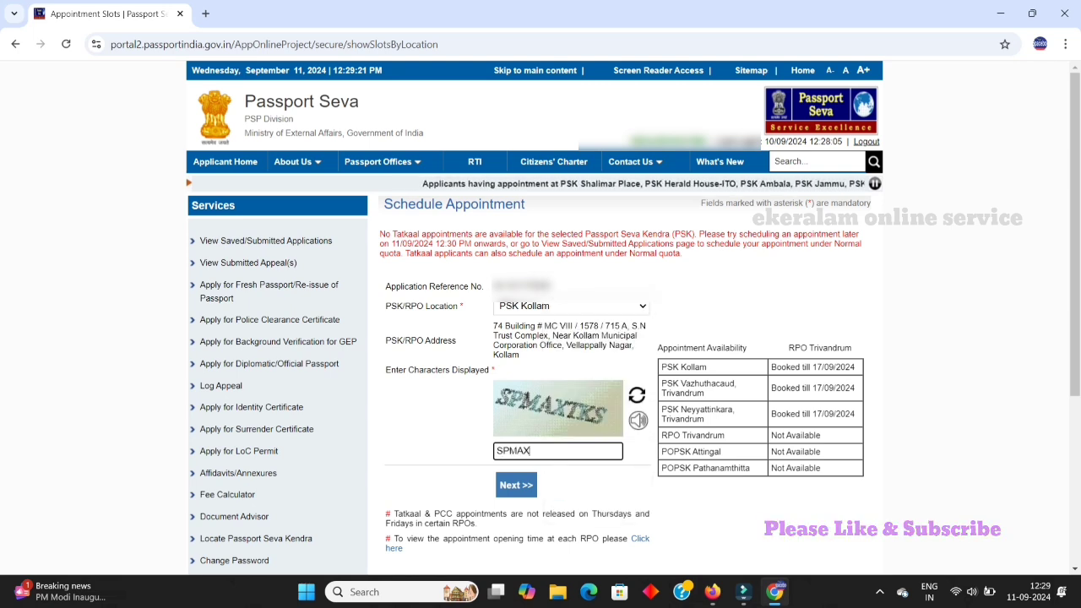
type("TKS")
key("Return")
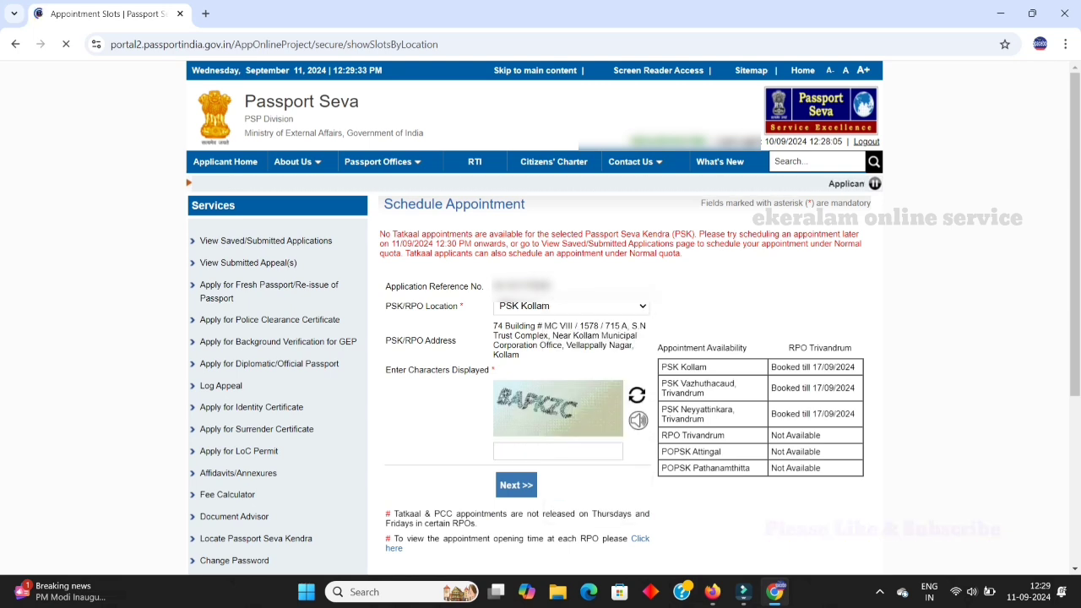
left_click(557, 452)
type("BAPKZC")
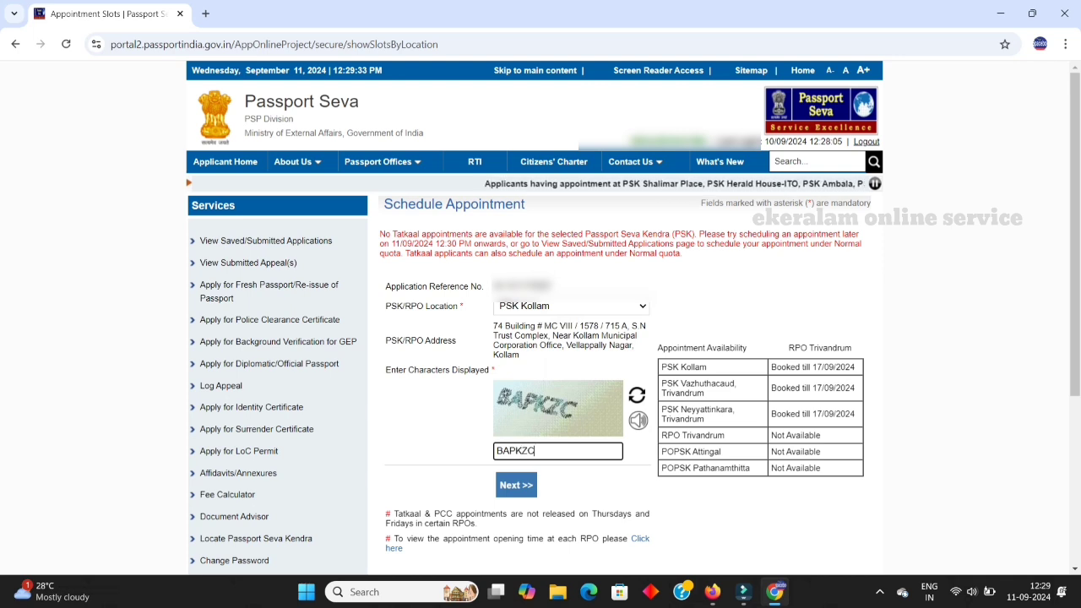
left_click(516, 485)
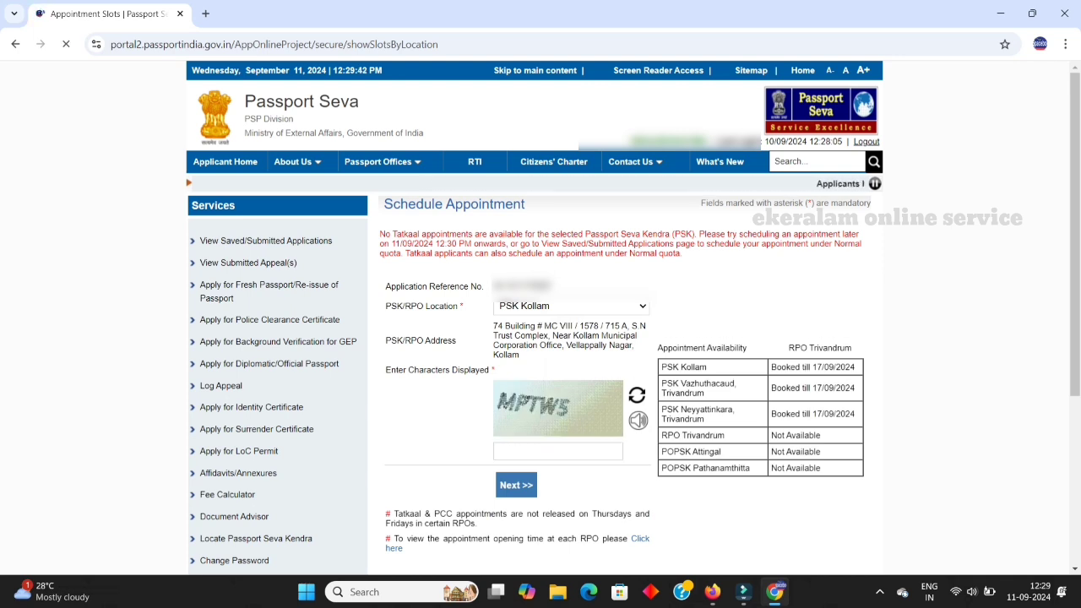
left_click(558, 452)
type("MP")
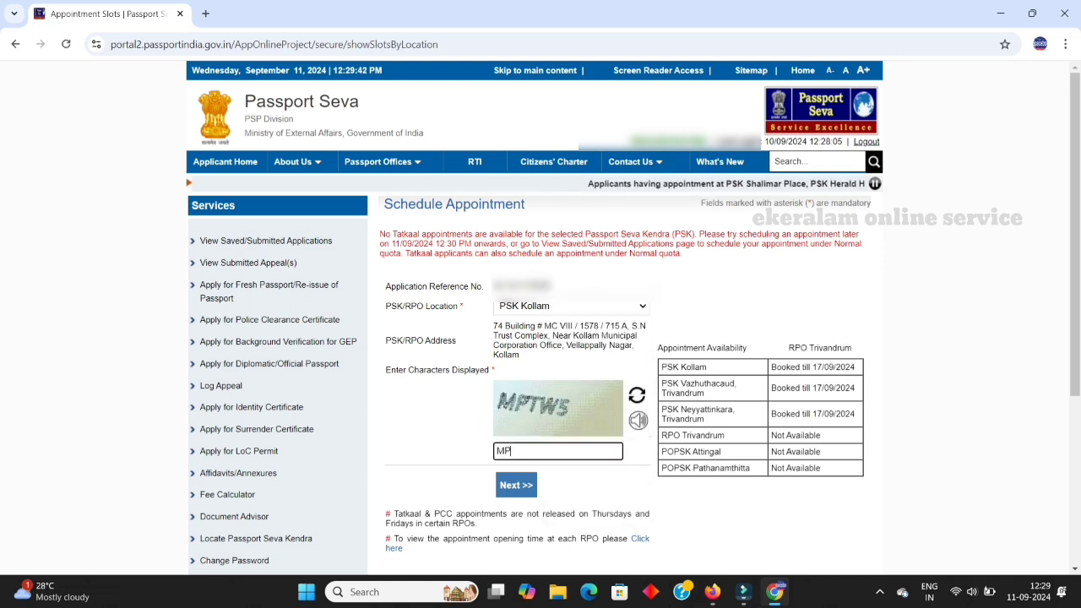
type("TWS")
key("Return")
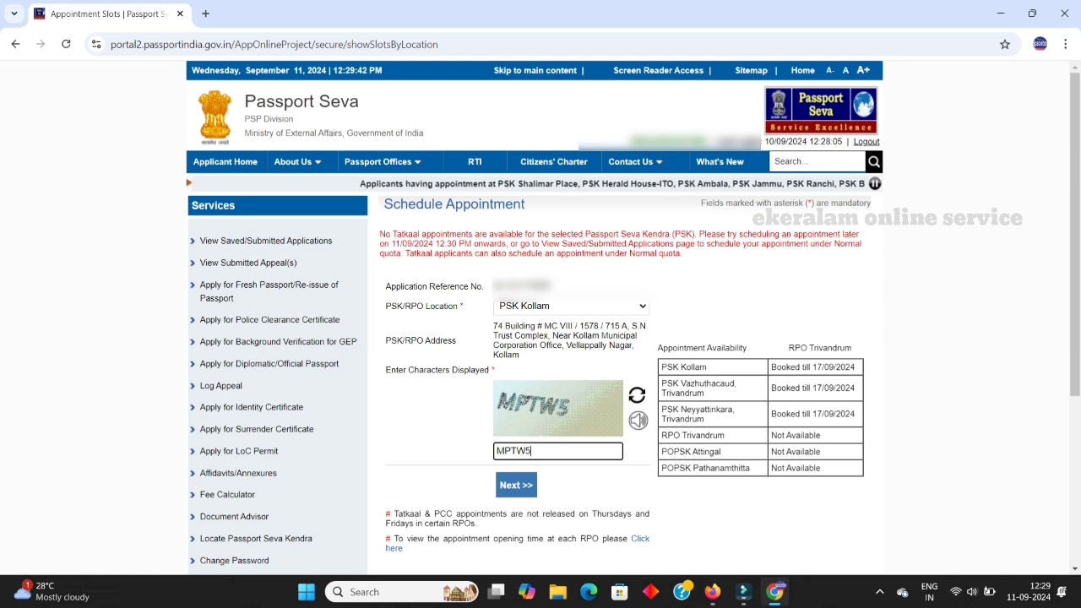
left_click(558, 452)
type("F")
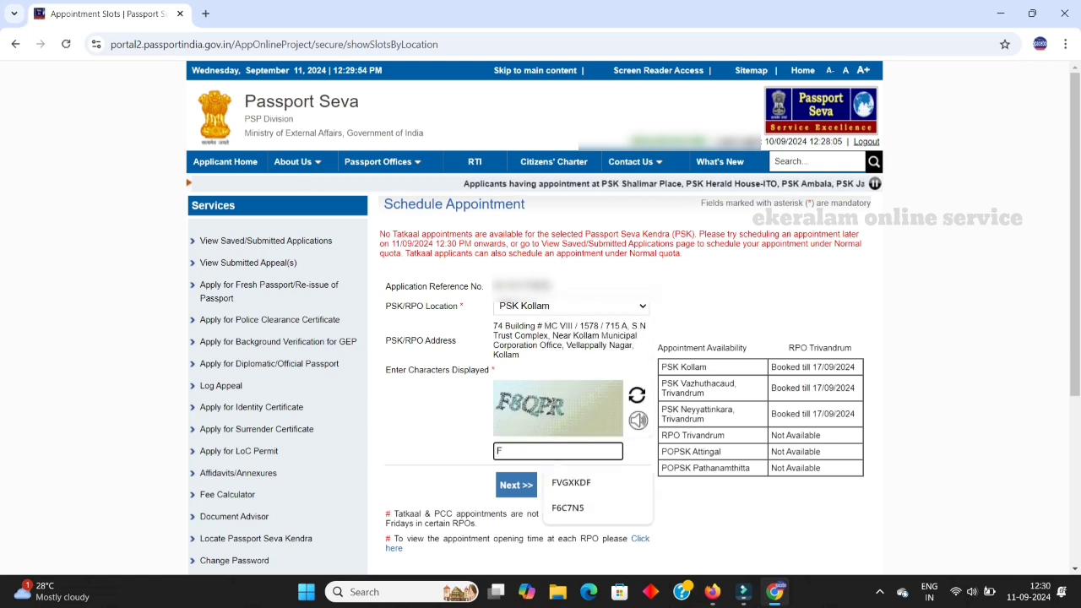
type("8QPR")
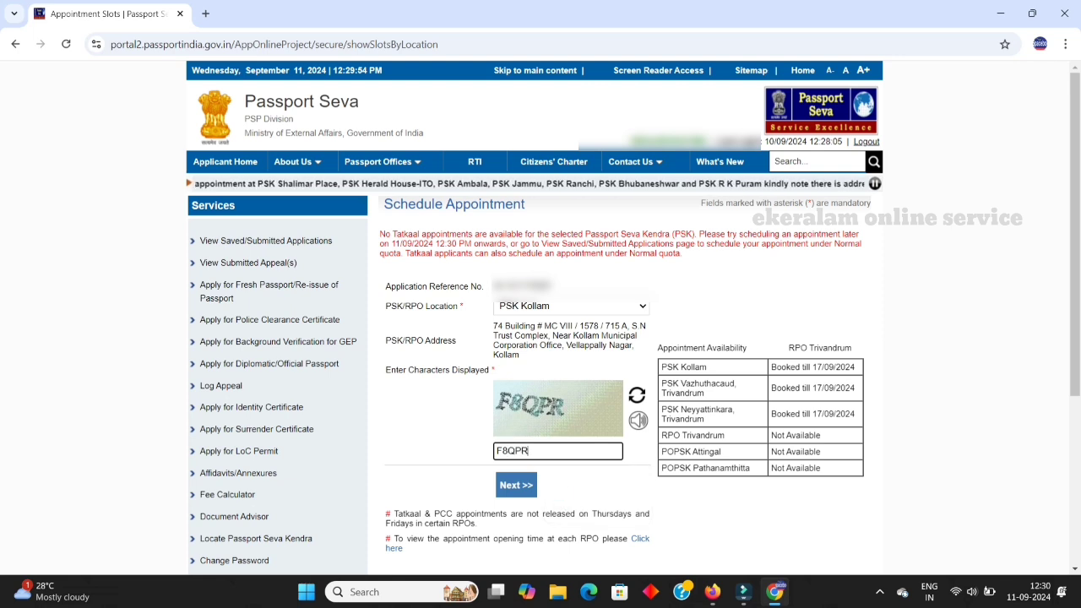
key("Return")
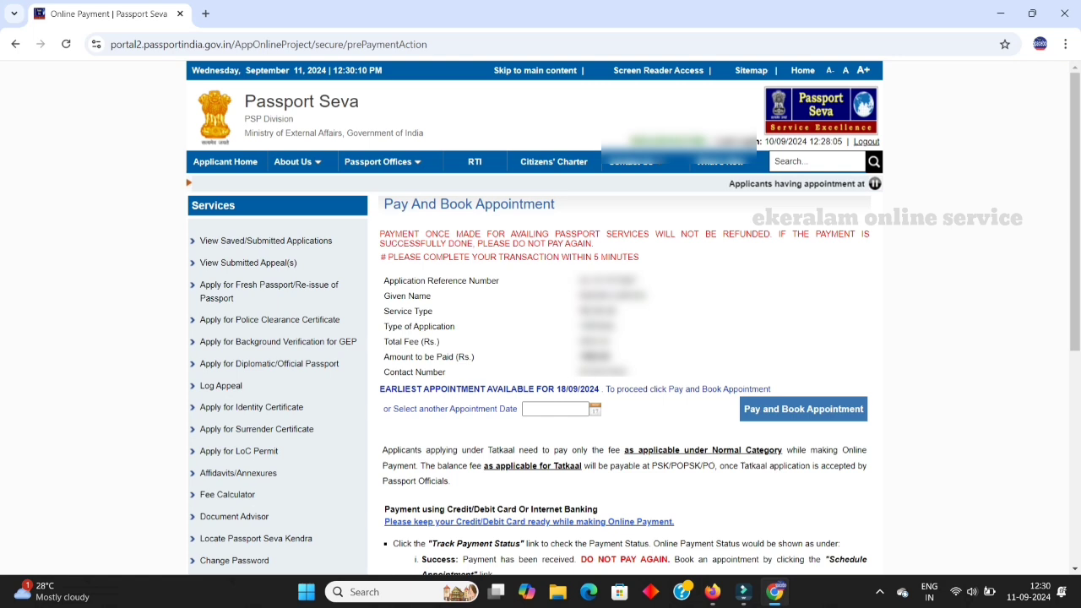
Step: Pick 18/09/2024 as the appointment date from the calendar
left_click(596, 409)
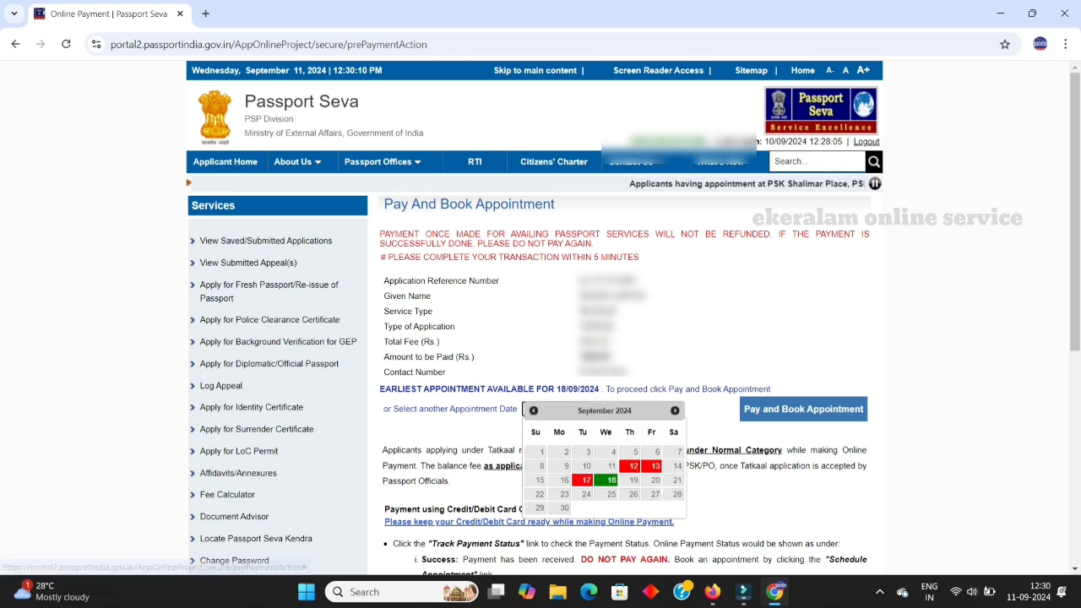
left_click(606, 481)
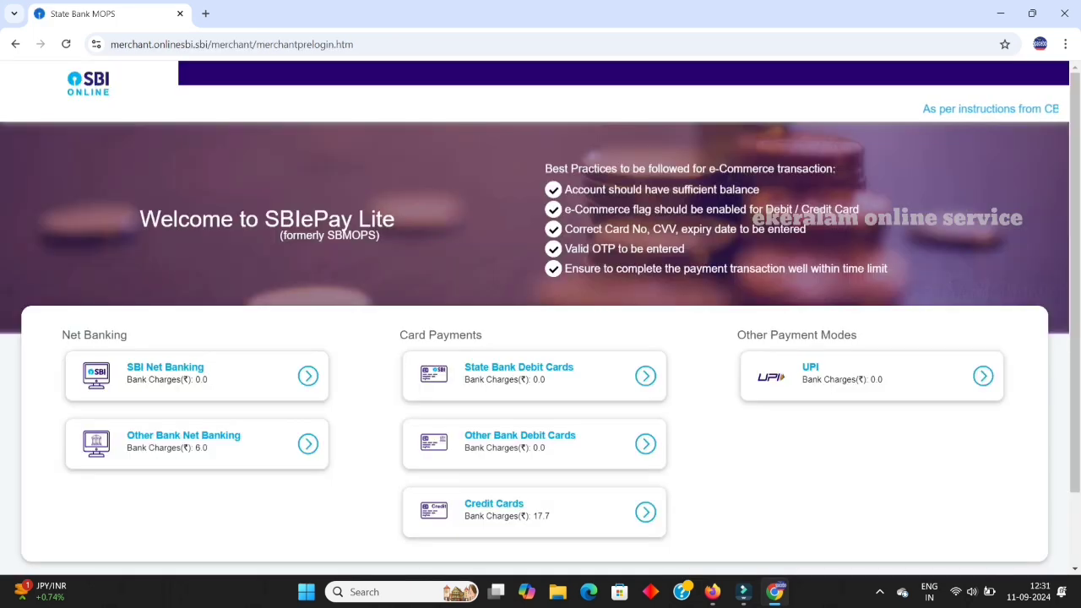
Step: Confirm the INR 1,506.00 SBI ePay payment succeeded and return to Passport Seva's appointment details
scroll(541, 338, "down", 1)
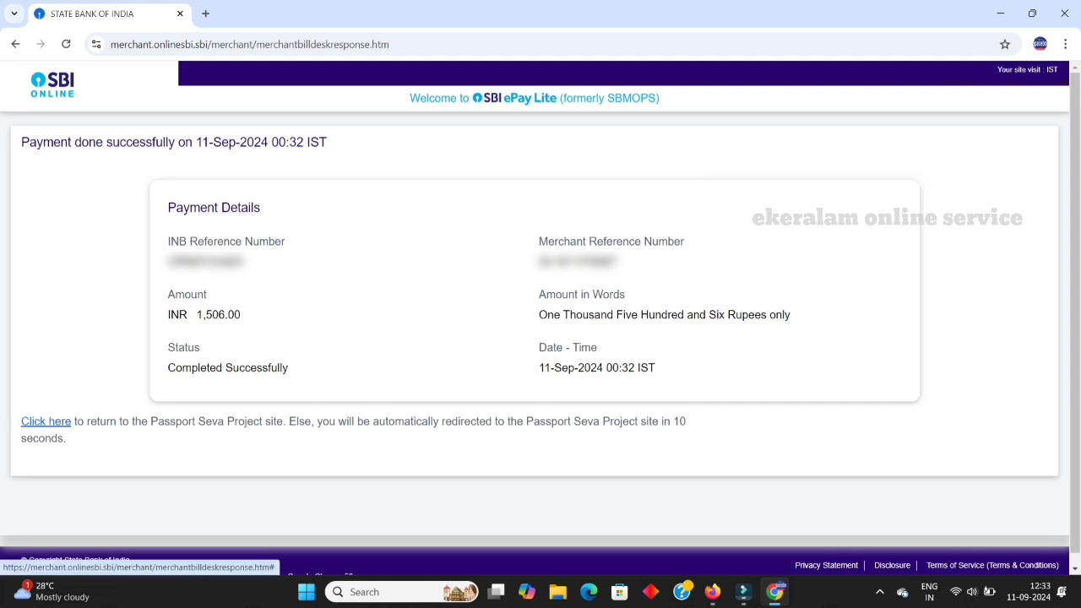
left_click(45, 420)
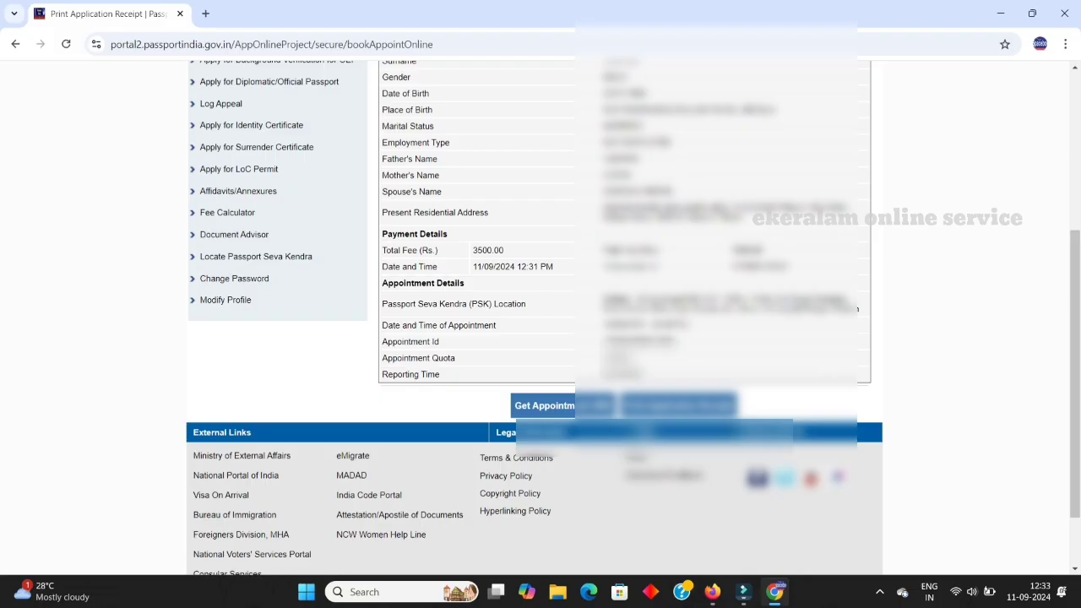
Step: Open the printable Online Appointment Receipt in a new tab and review it
scroll(857, 380, "up", 3)
scroll(857, 380, "down", 2)
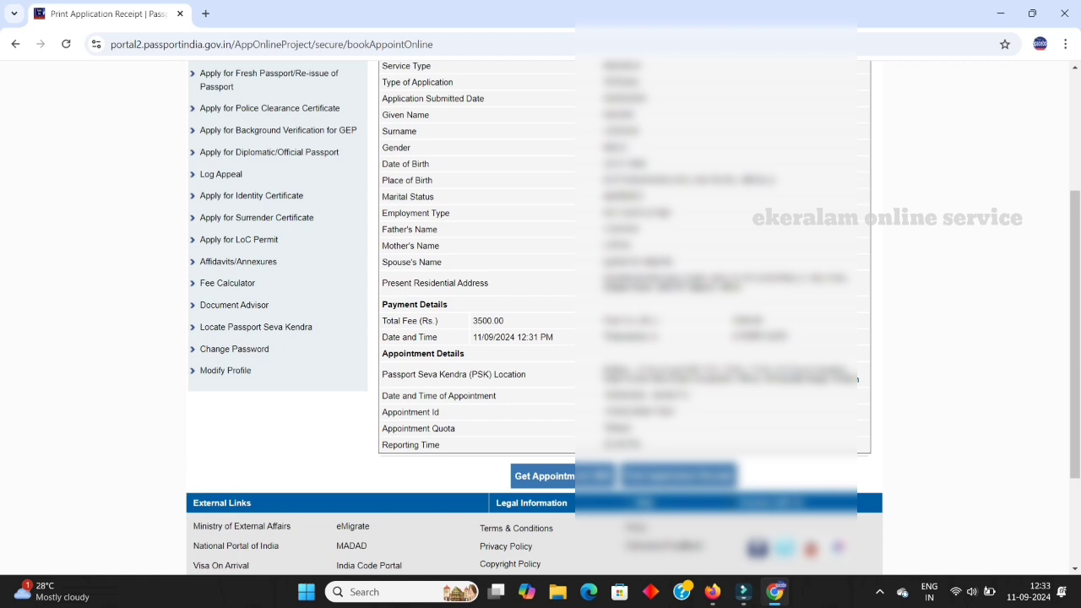
left_click(679, 476)
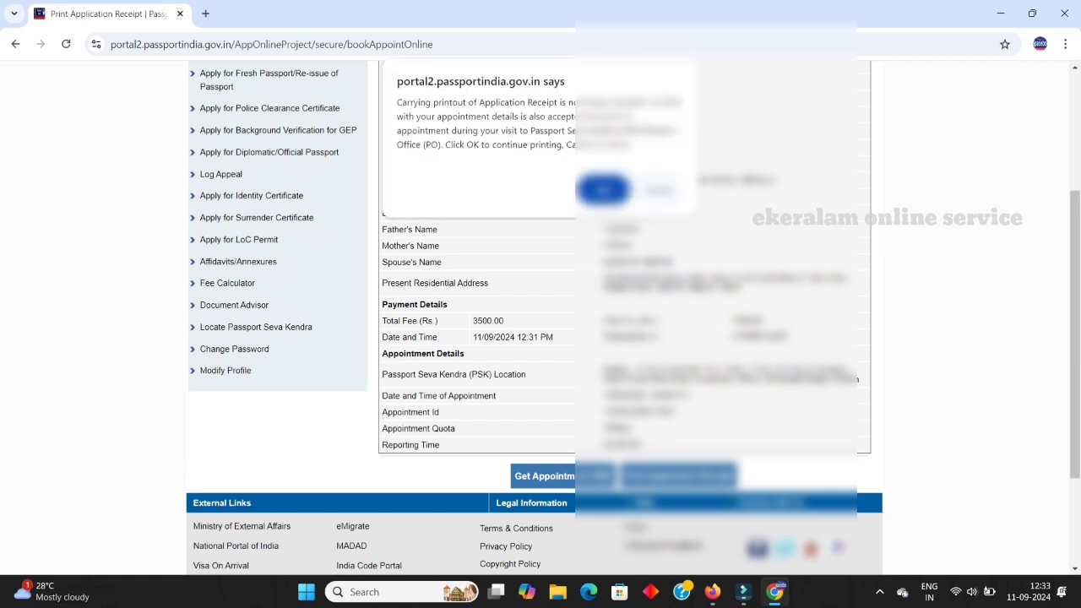
left_click(603, 190)
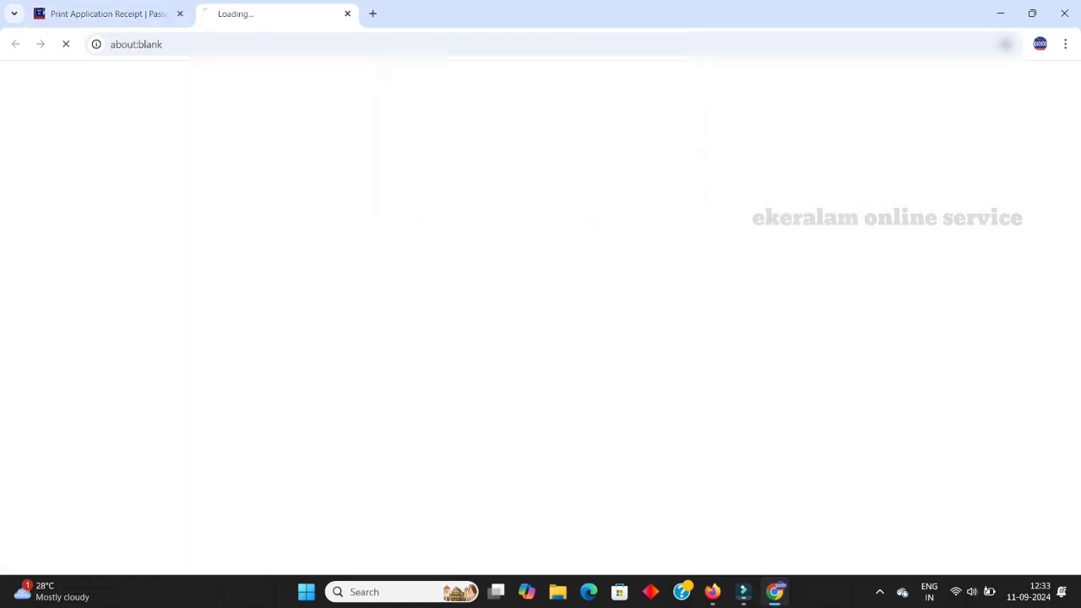
scroll(540, 320, "down", 5)
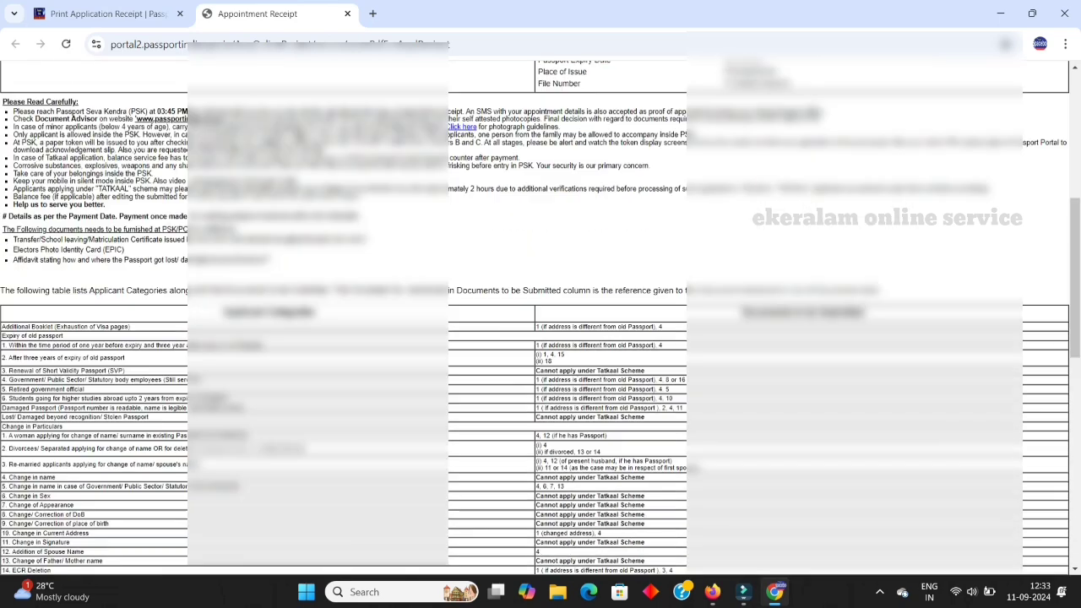
scroll(541, 321, "down", 4)
scroll(540, 321, "up", 6)
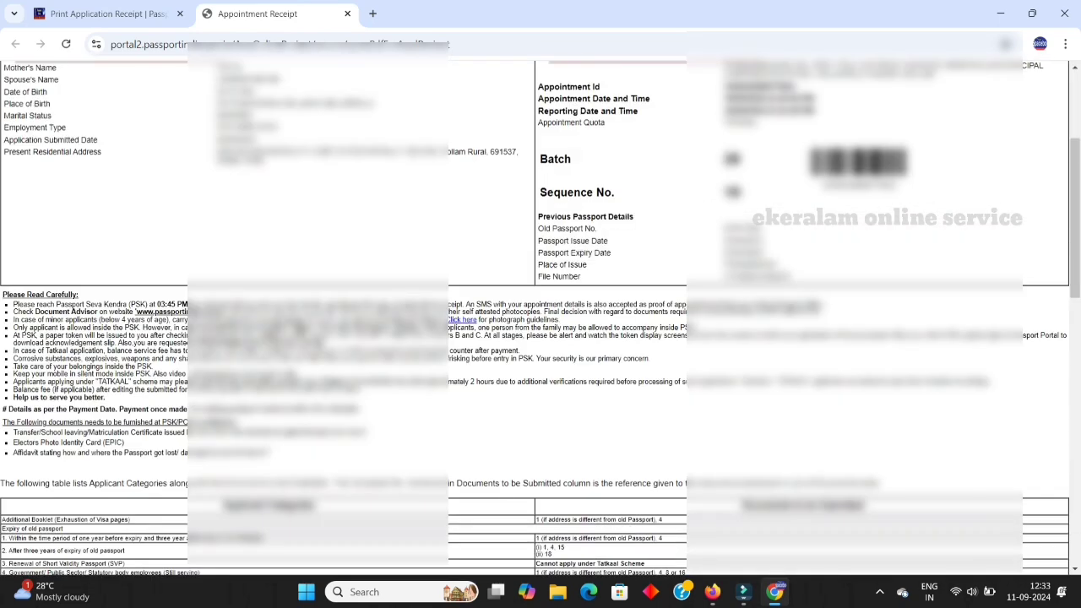
Step: Go back to the Print Application Receipt page and request the printable receipt again
left_click(106, 13)
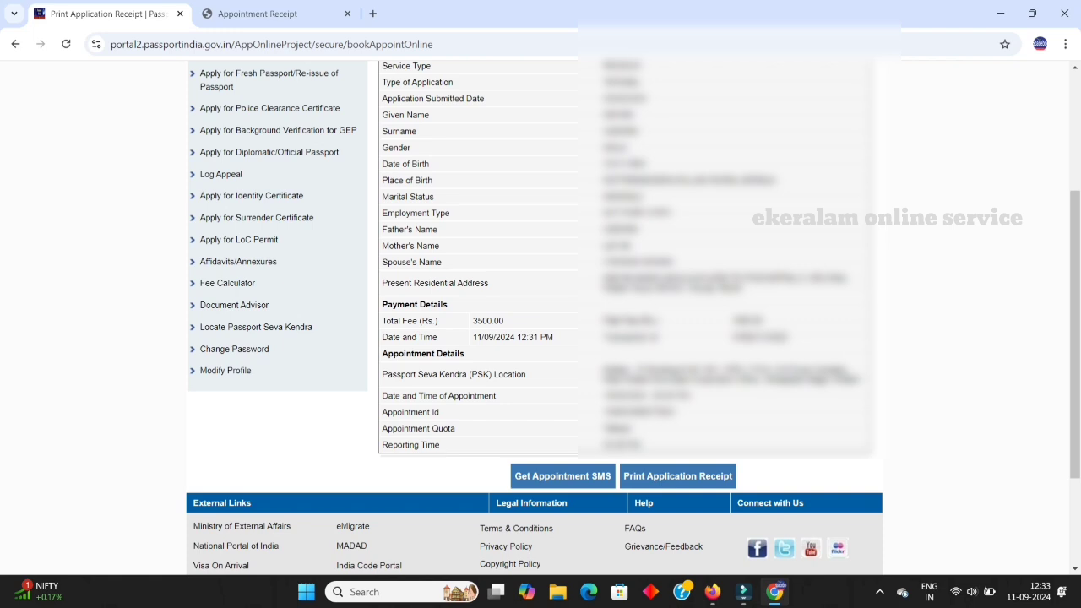
scroll(541, 317, "up", 3)
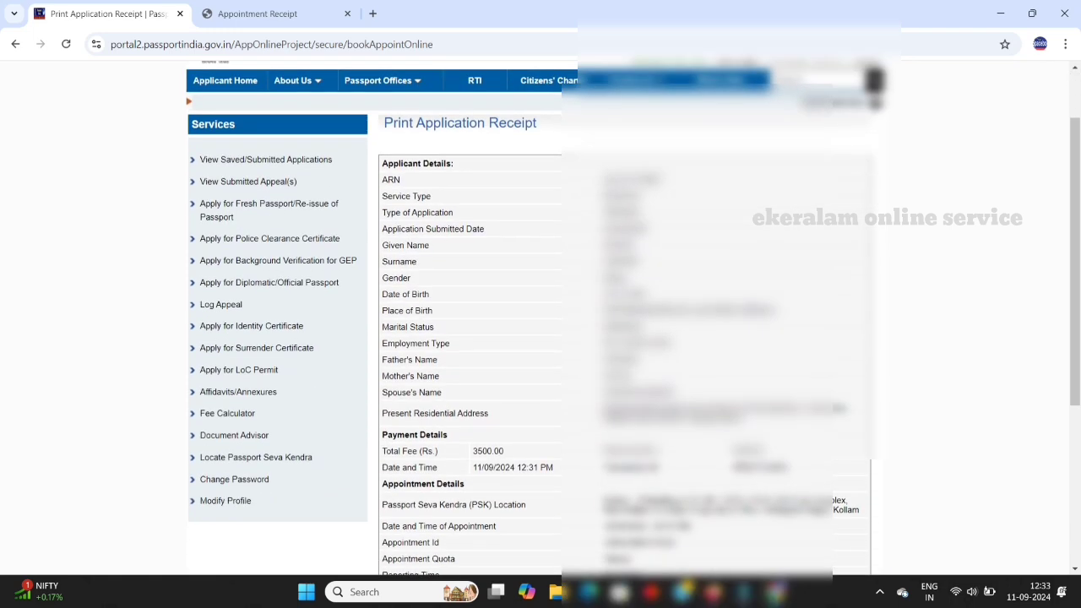
scroll(540, 317, "down", 2)
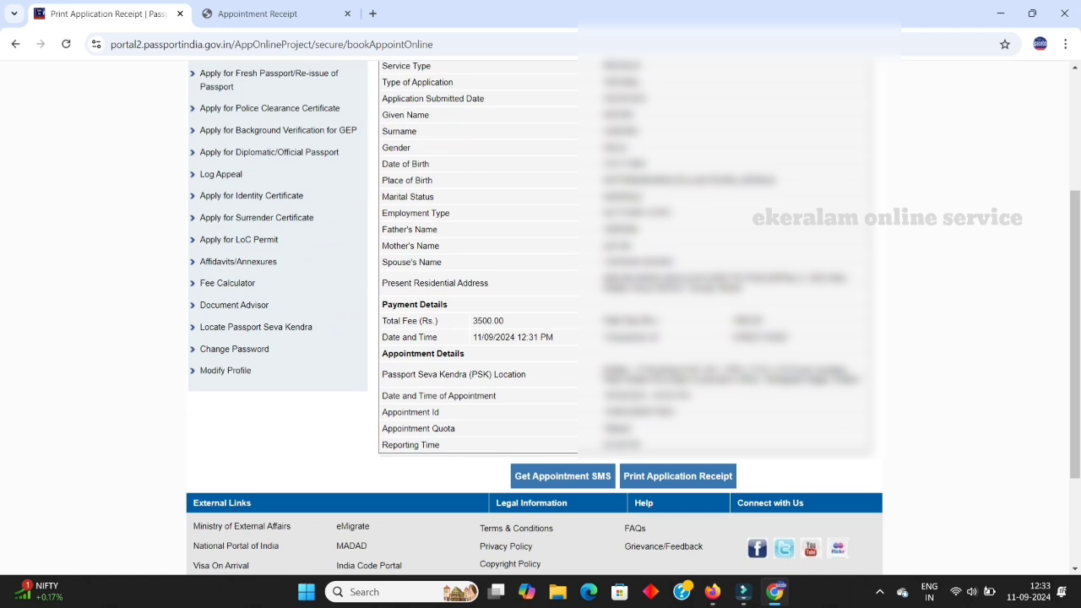
left_click(677, 476)
Step: Confirm the new receipt copy and scroll down to the list of documents to bring
left_click(603, 190)
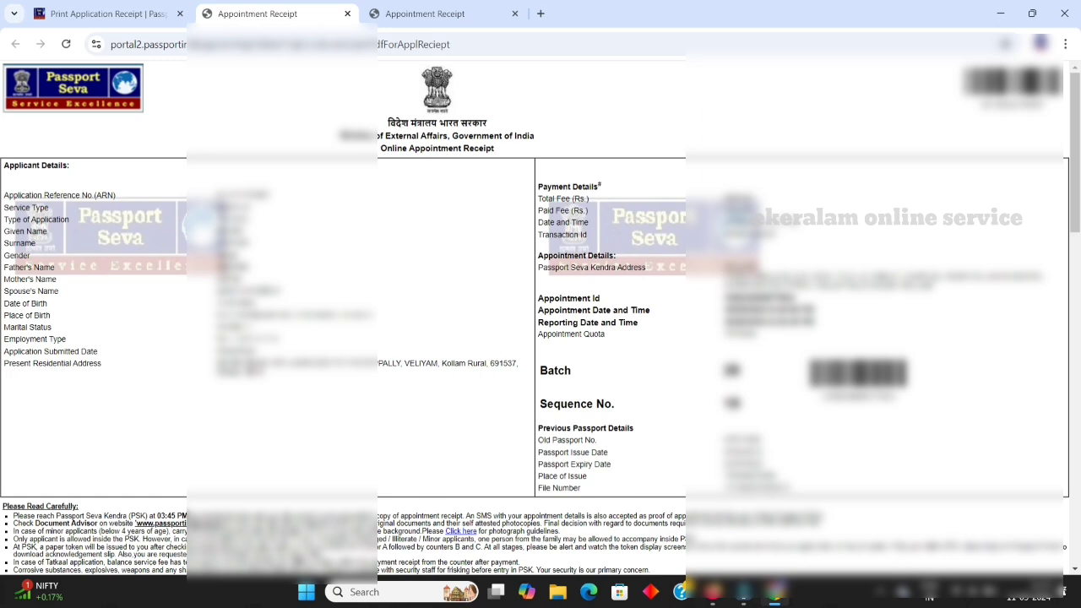
scroll(541, 321, "down", 15)
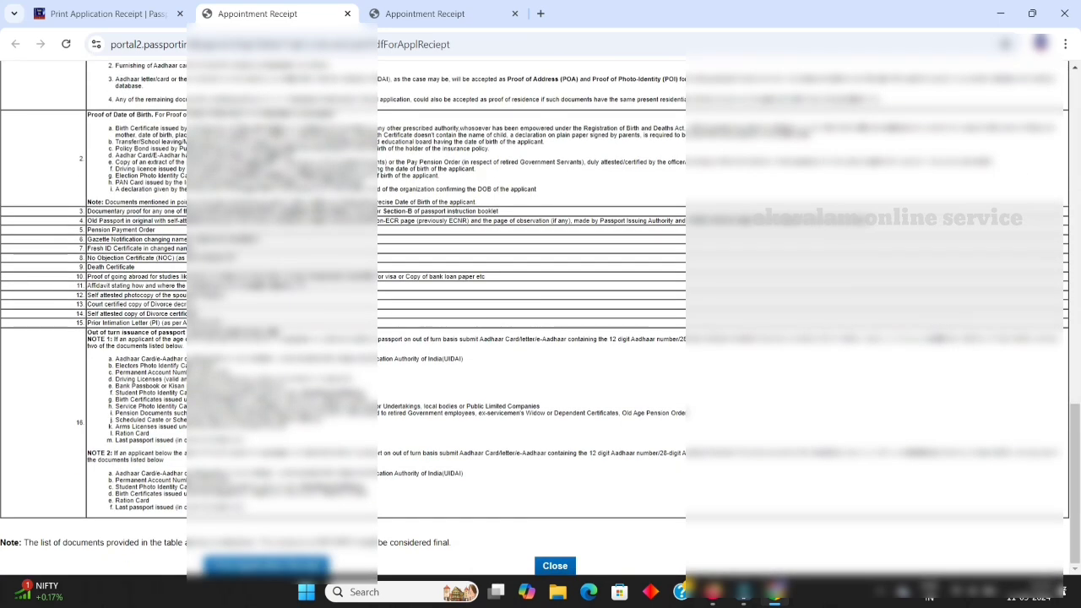
Step: Print the receipt with Microsoft Print to PDF and start typing the PDF file name
key("ctrl+p")
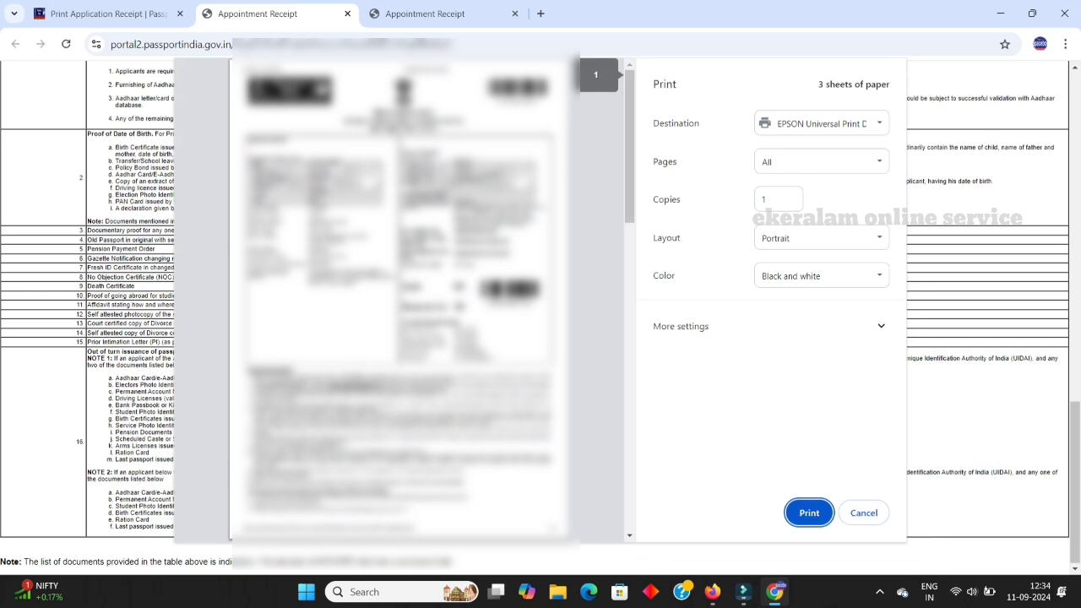
left_click(821, 124)
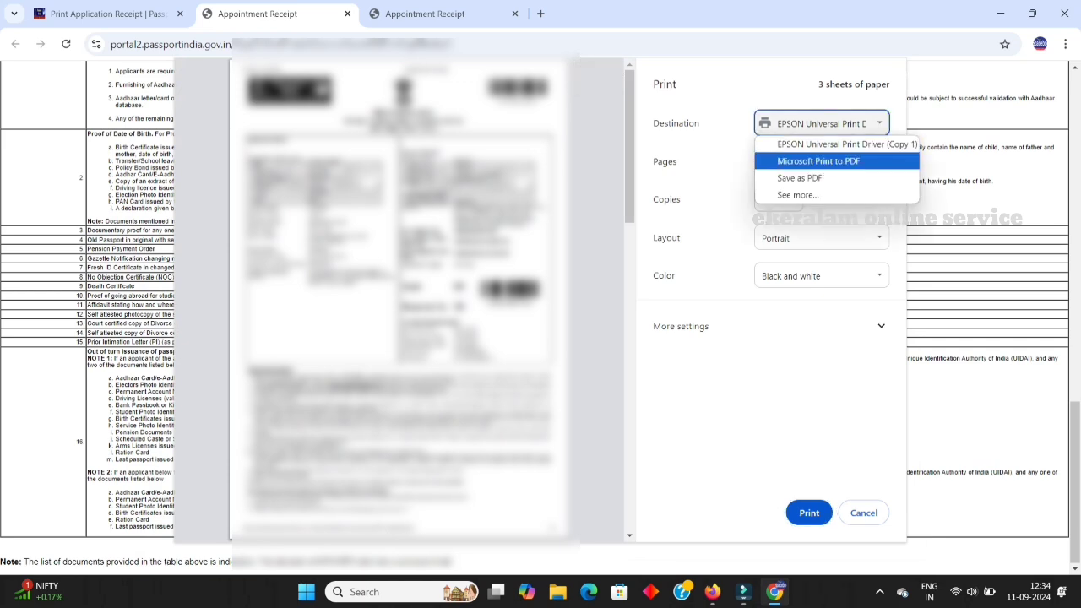
left_click(818, 161)
left_click(809, 512)
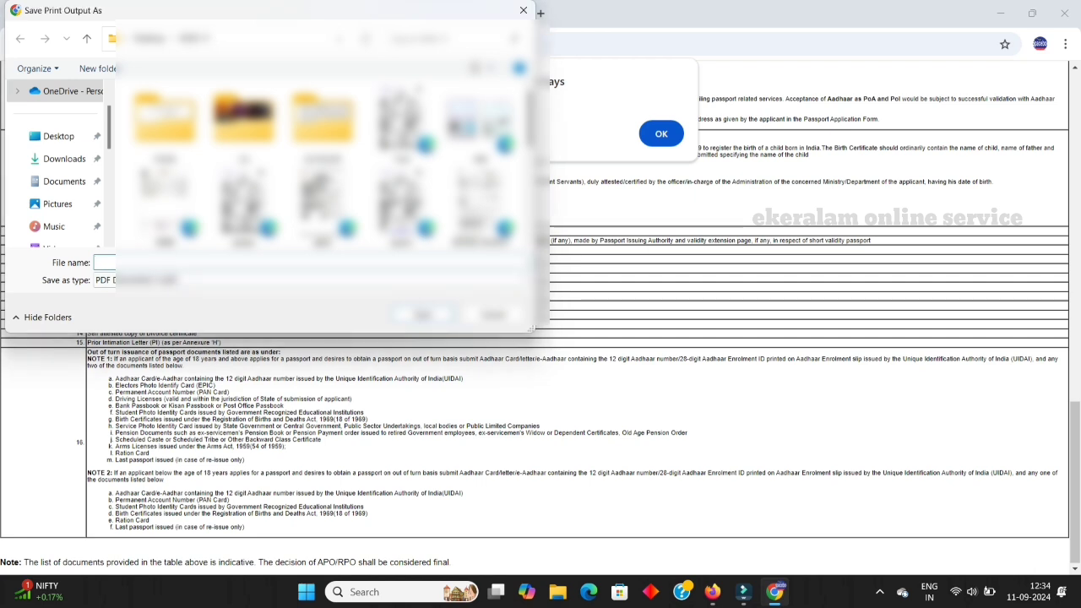
type("nidhi")
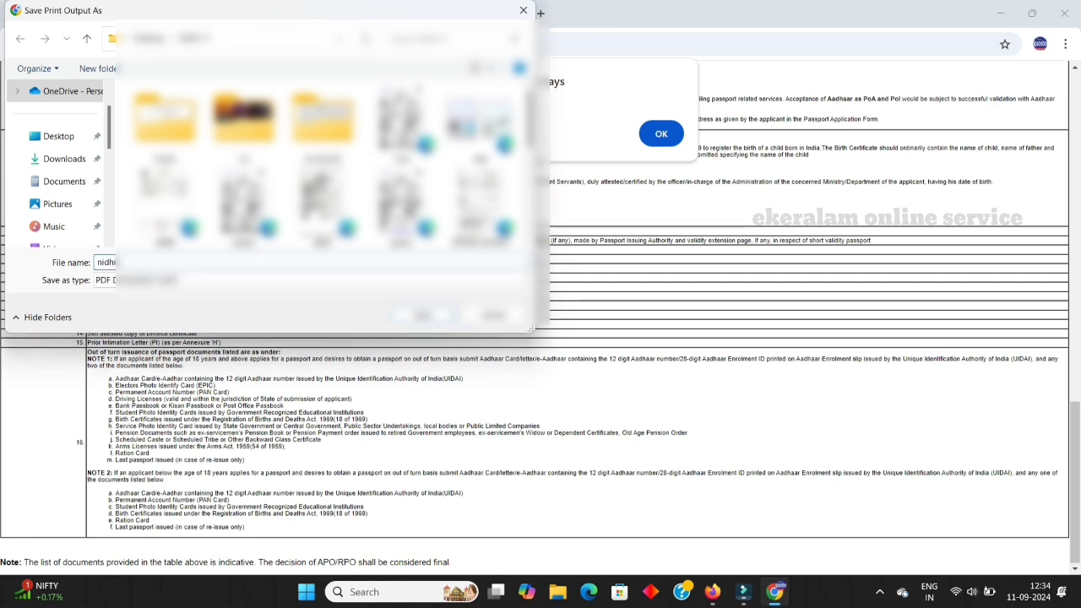